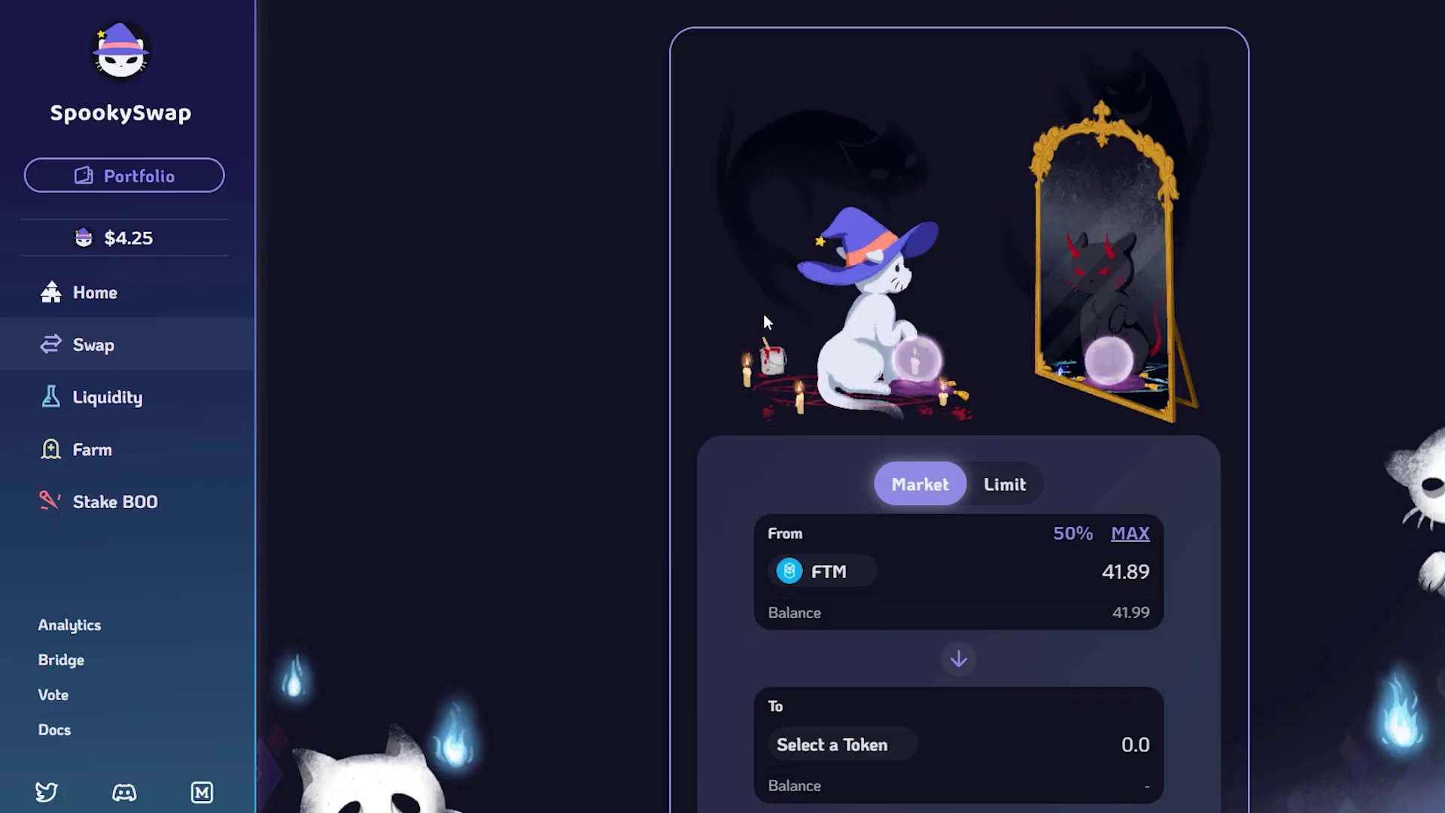
- Check the SpookySwap token lists from the From and To fields (41.99 FTM, 0.999 USDC)
{"action": "scroll", "coordinate": [763, 322], "scroll_direction": "down", "scroll_amount": 2}
{"action": "left_click", "coordinate": [831, 635]}
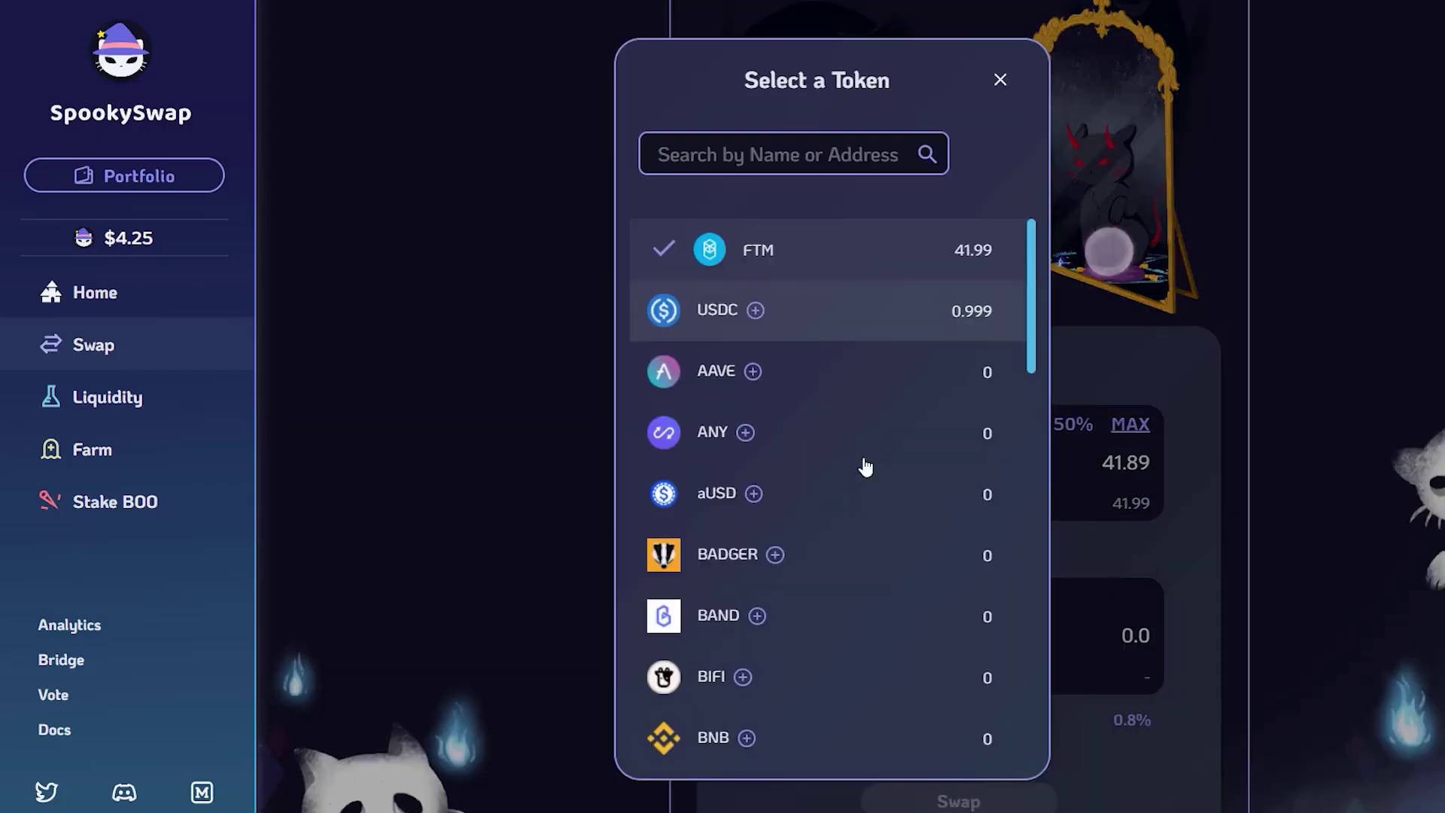
{"action": "left_click", "coordinate": [1137, 527]}
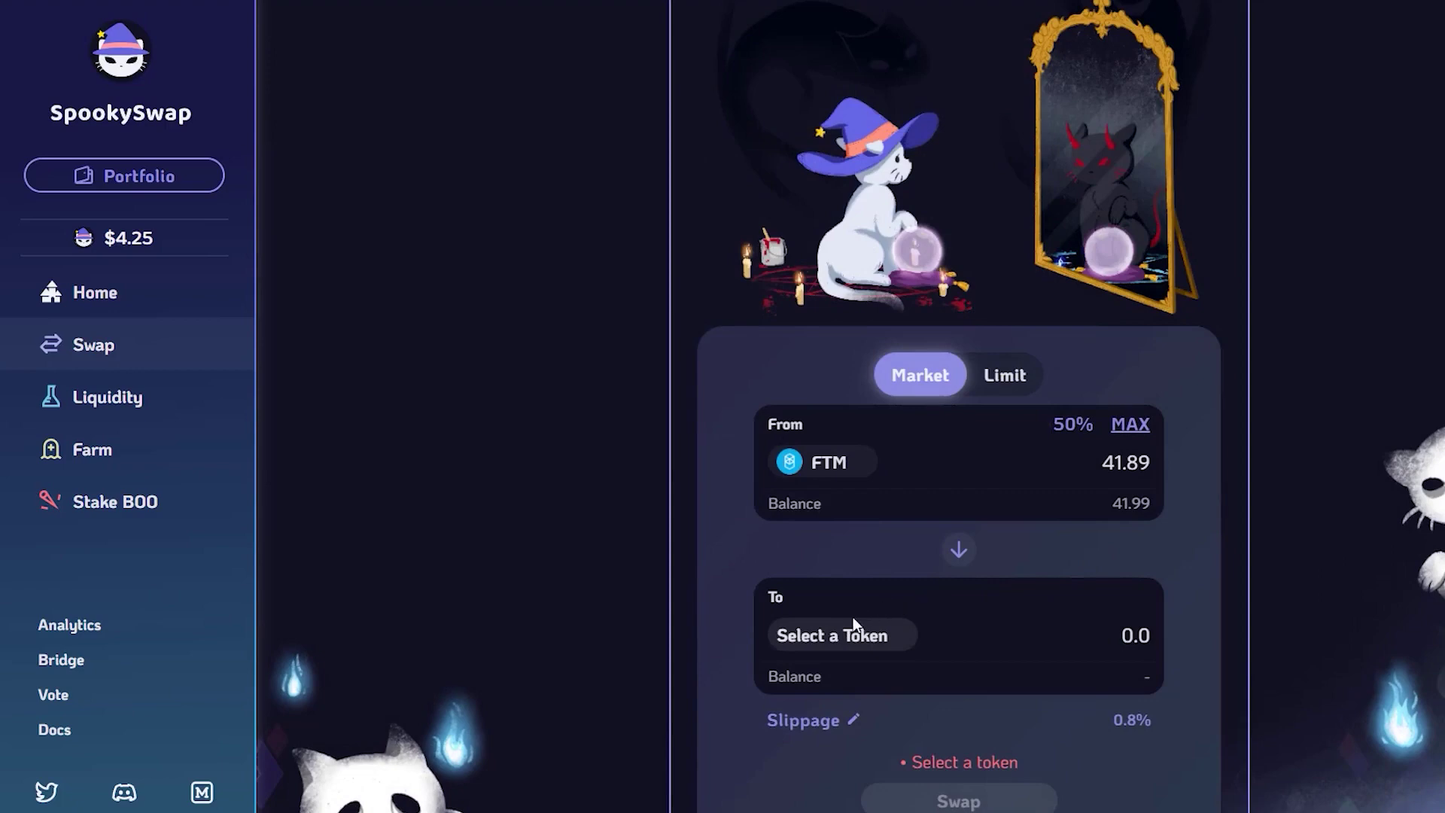
{"action": "left_click", "coordinate": [783, 637]}
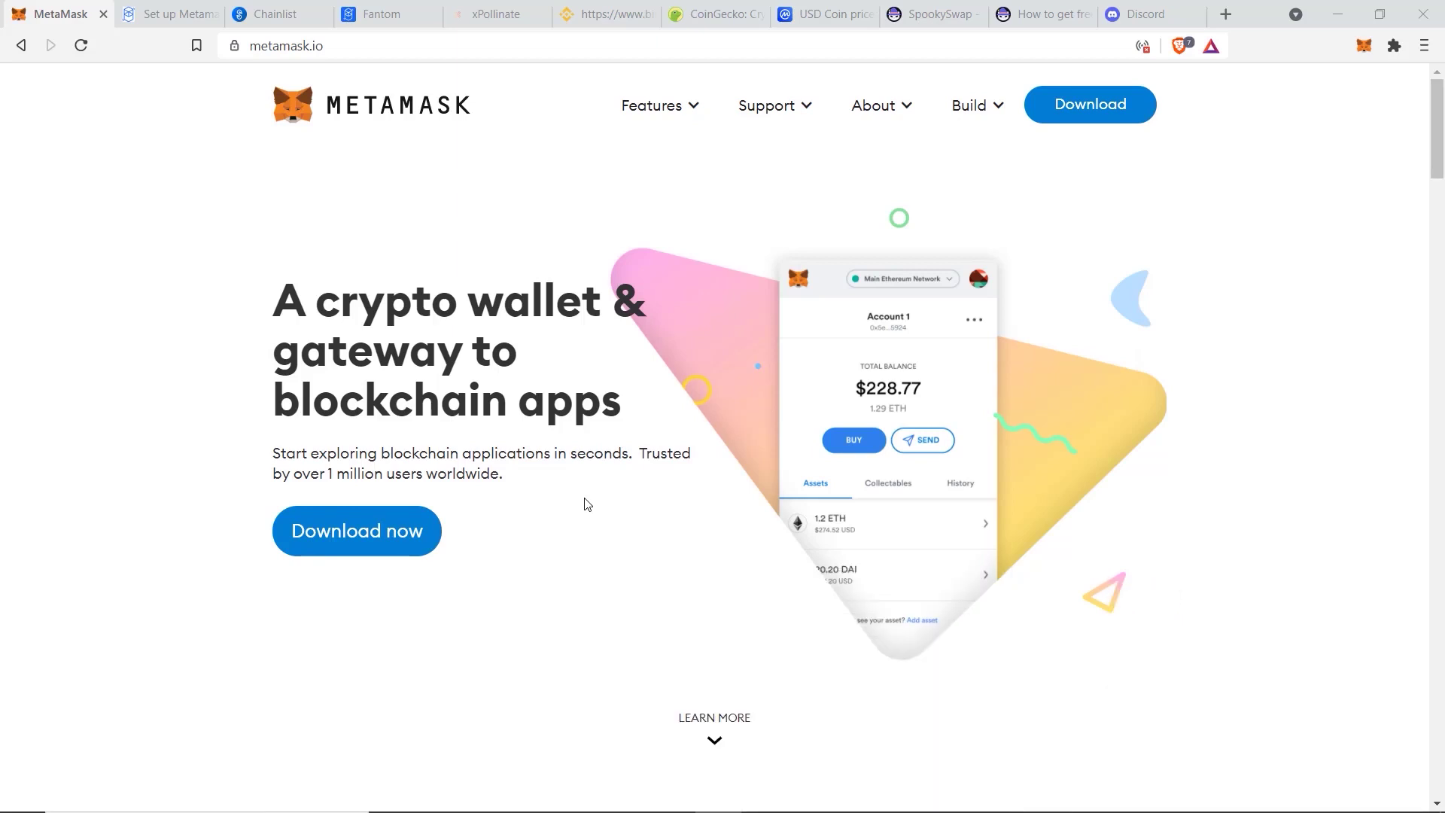
- Expand the MetaMask extension wallet into its own full browser tab
{"action": "left_click", "coordinate": [1393, 46]}
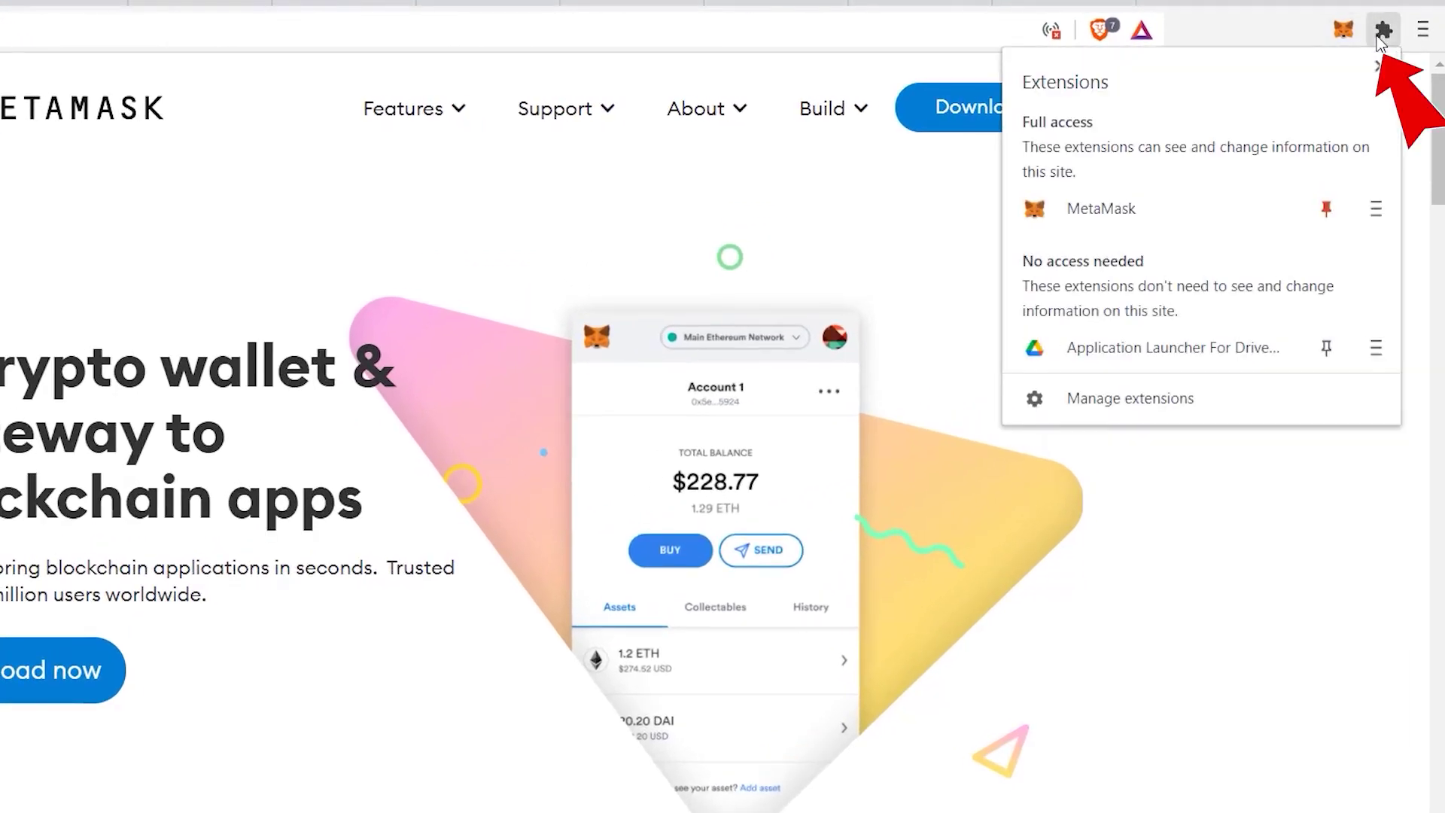
{"action": "left_click", "coordinate": [1133, 212]}
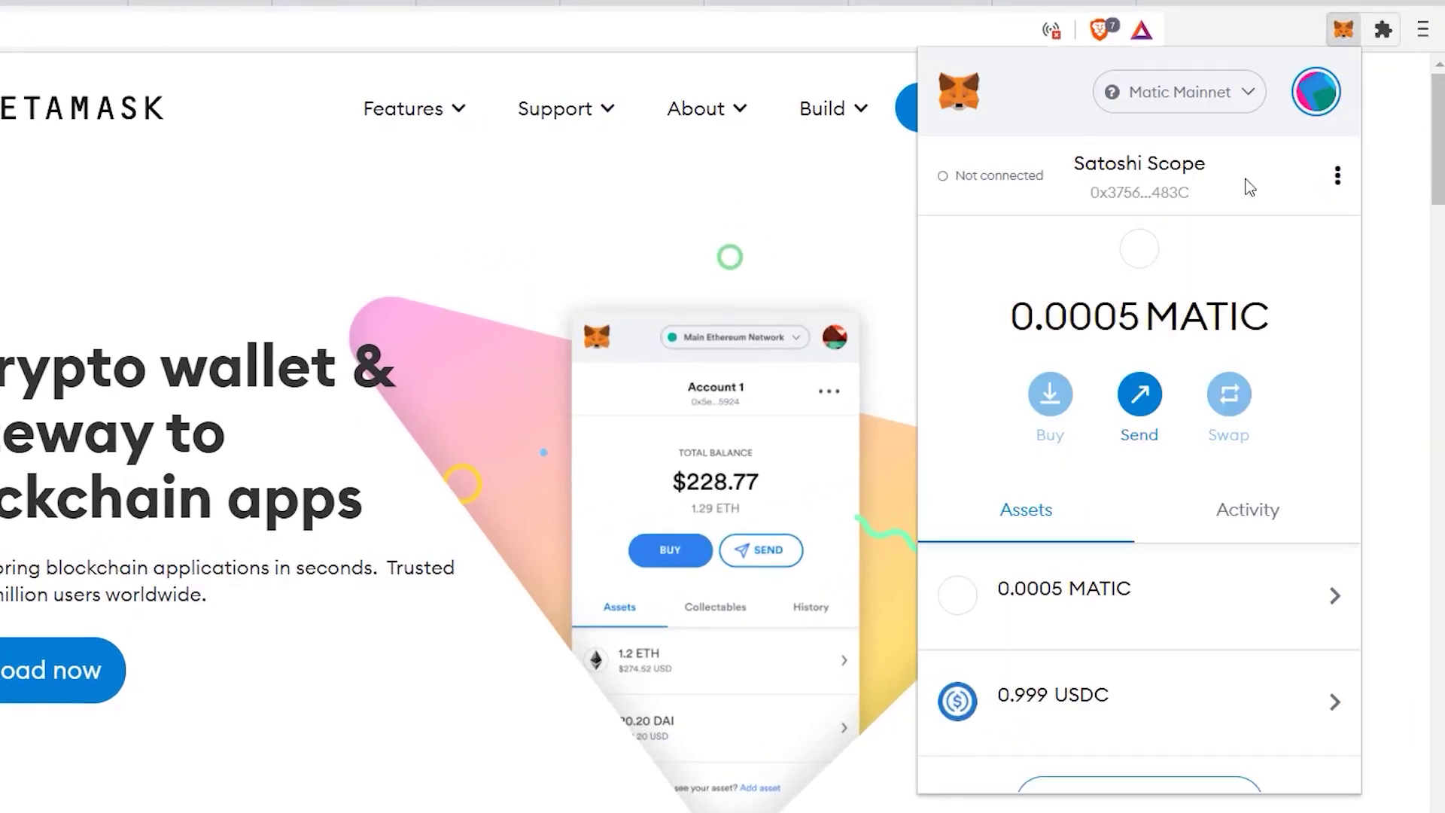
{"action": "left_click", "coordinate": [1335, 180]}
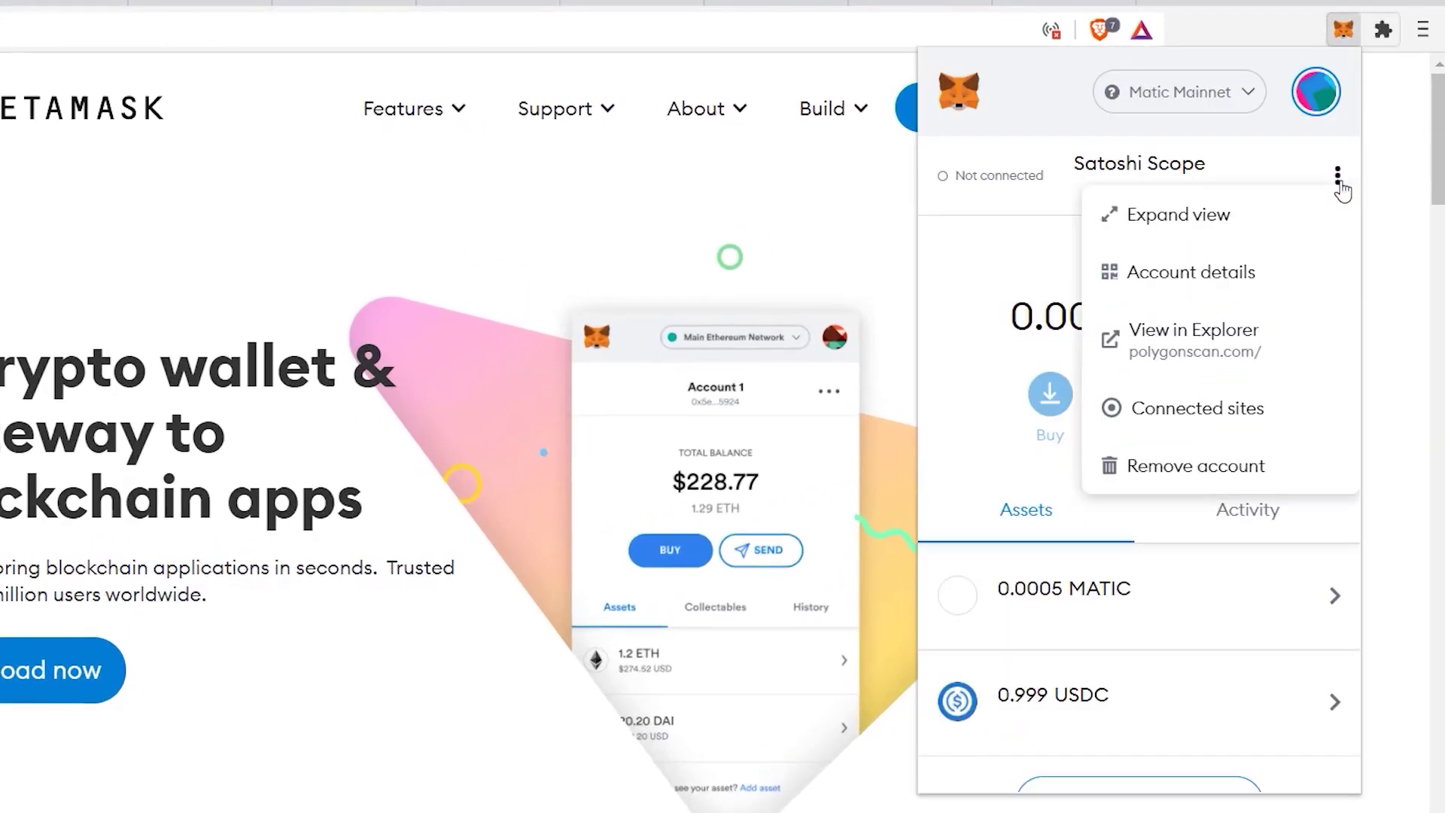
{"action": "left_click", "coordinate": [1226, 218]}
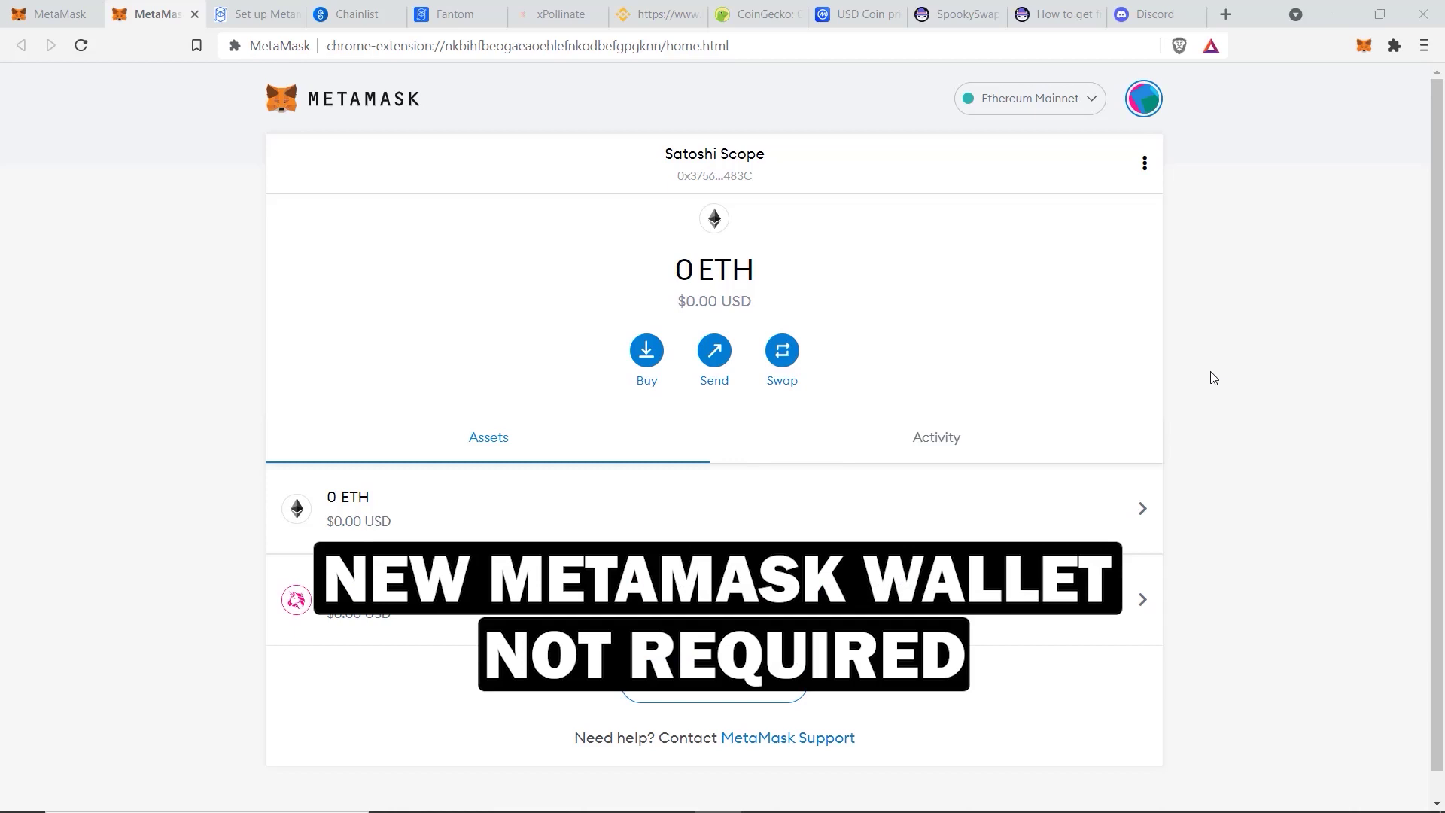
{"action": "left_click", "coordinate": [753, 181]}
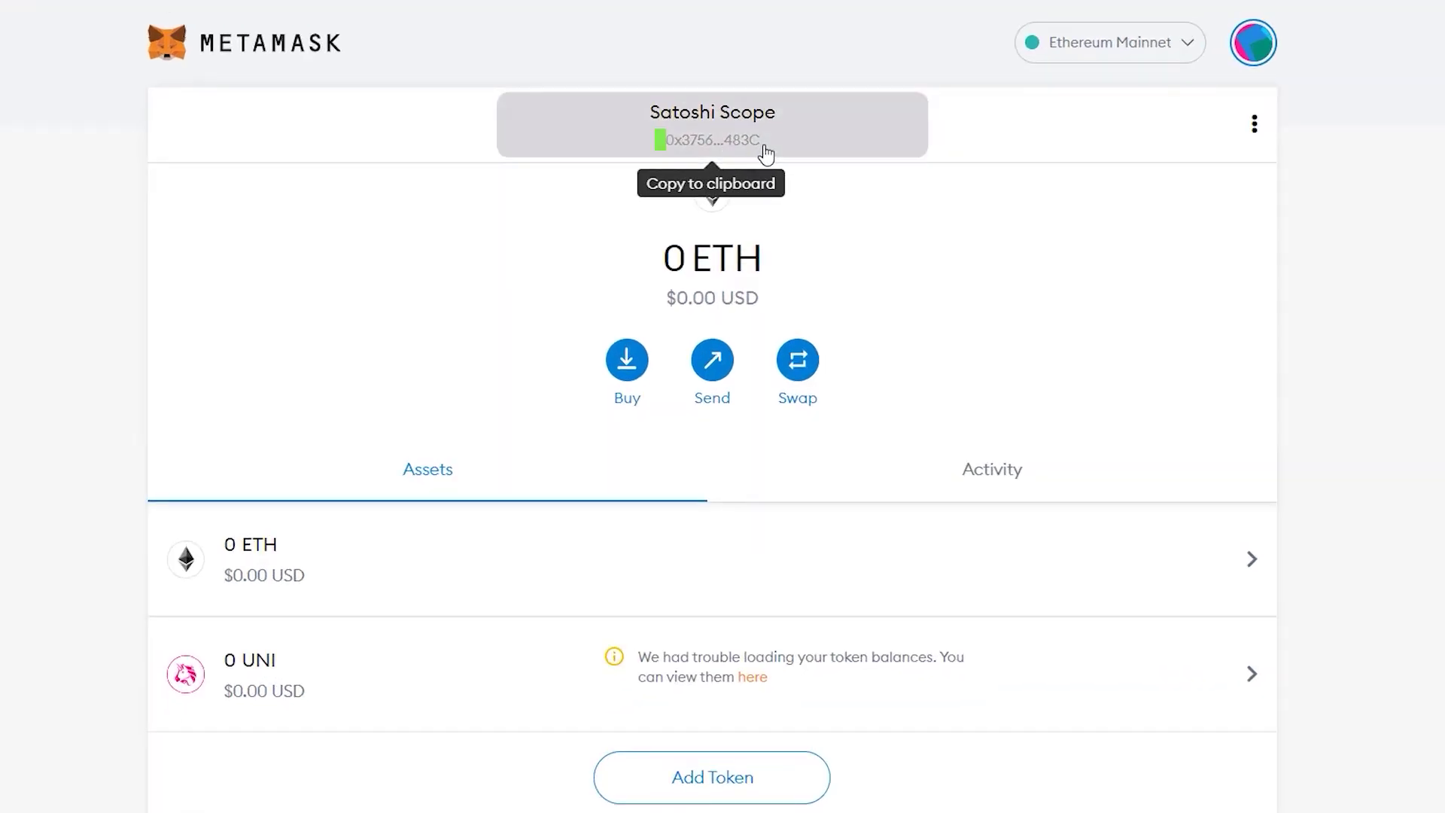
{"action": "left_click", "coordinate": [766, 154]}
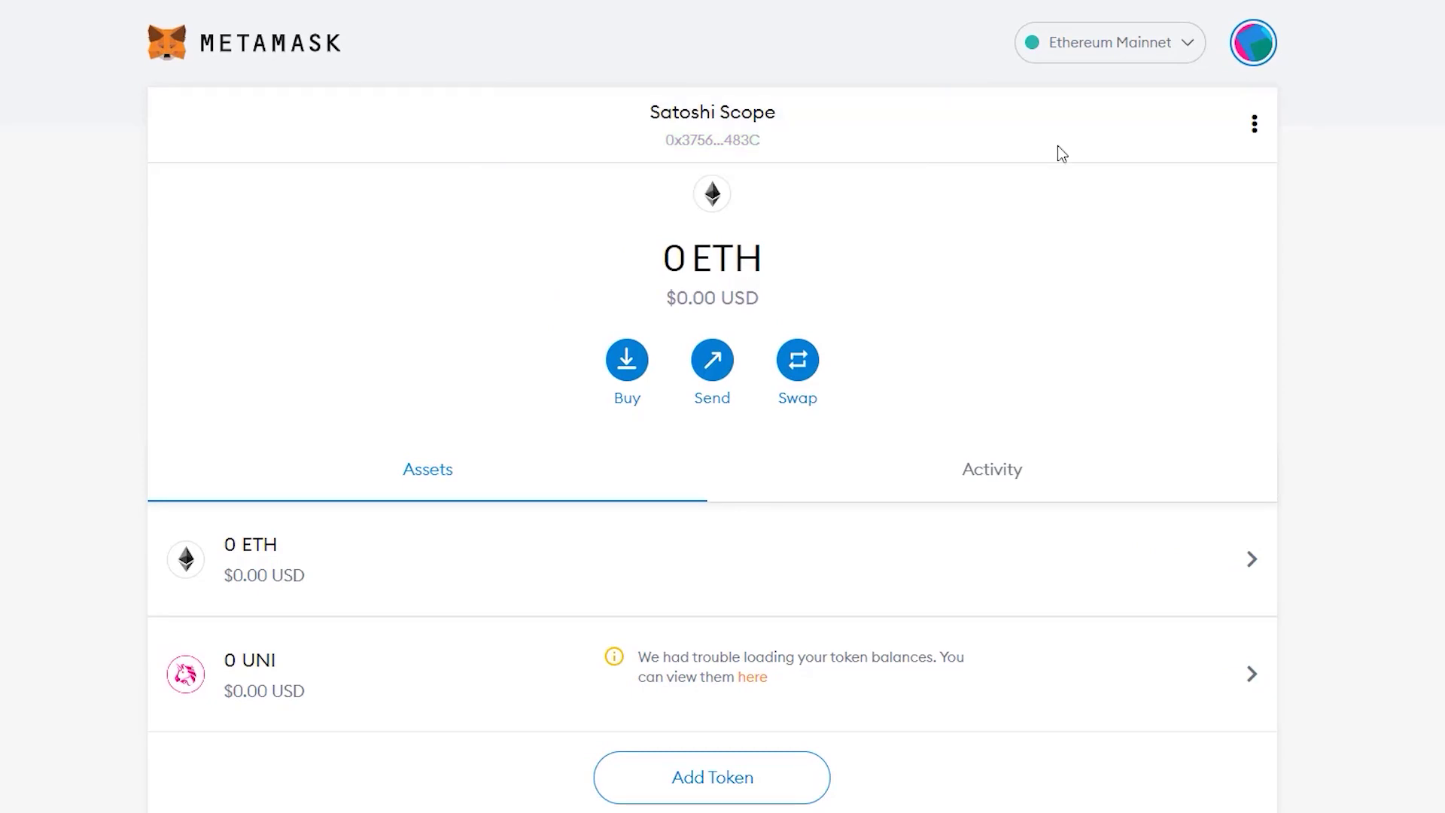
{"action": "left_click", "coordinate": [1254, 47]}
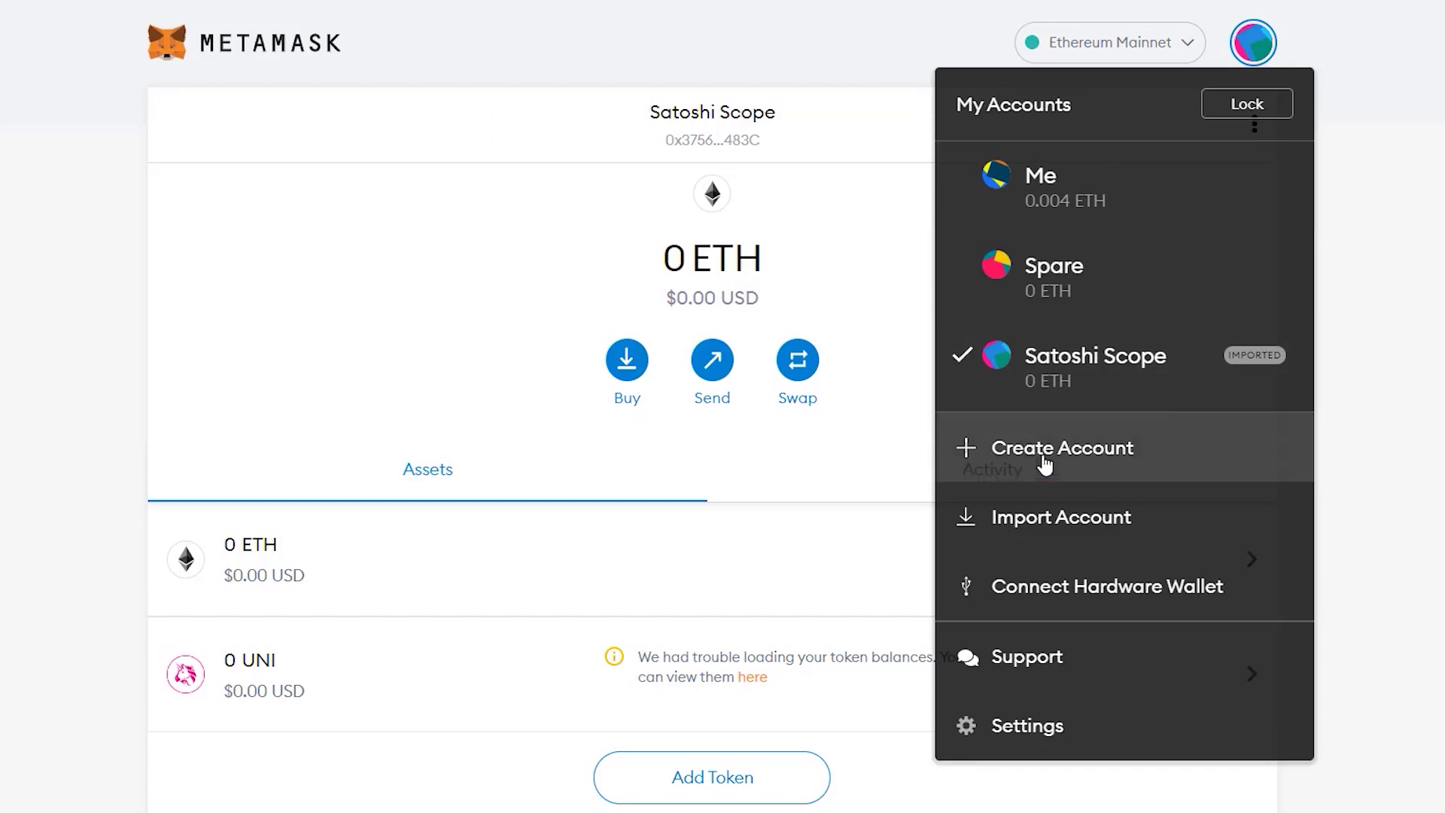
{"action": "left_click", "coordinate": [957, 460]}
{"action": "left_click", "coordinate": [1254, 49]}
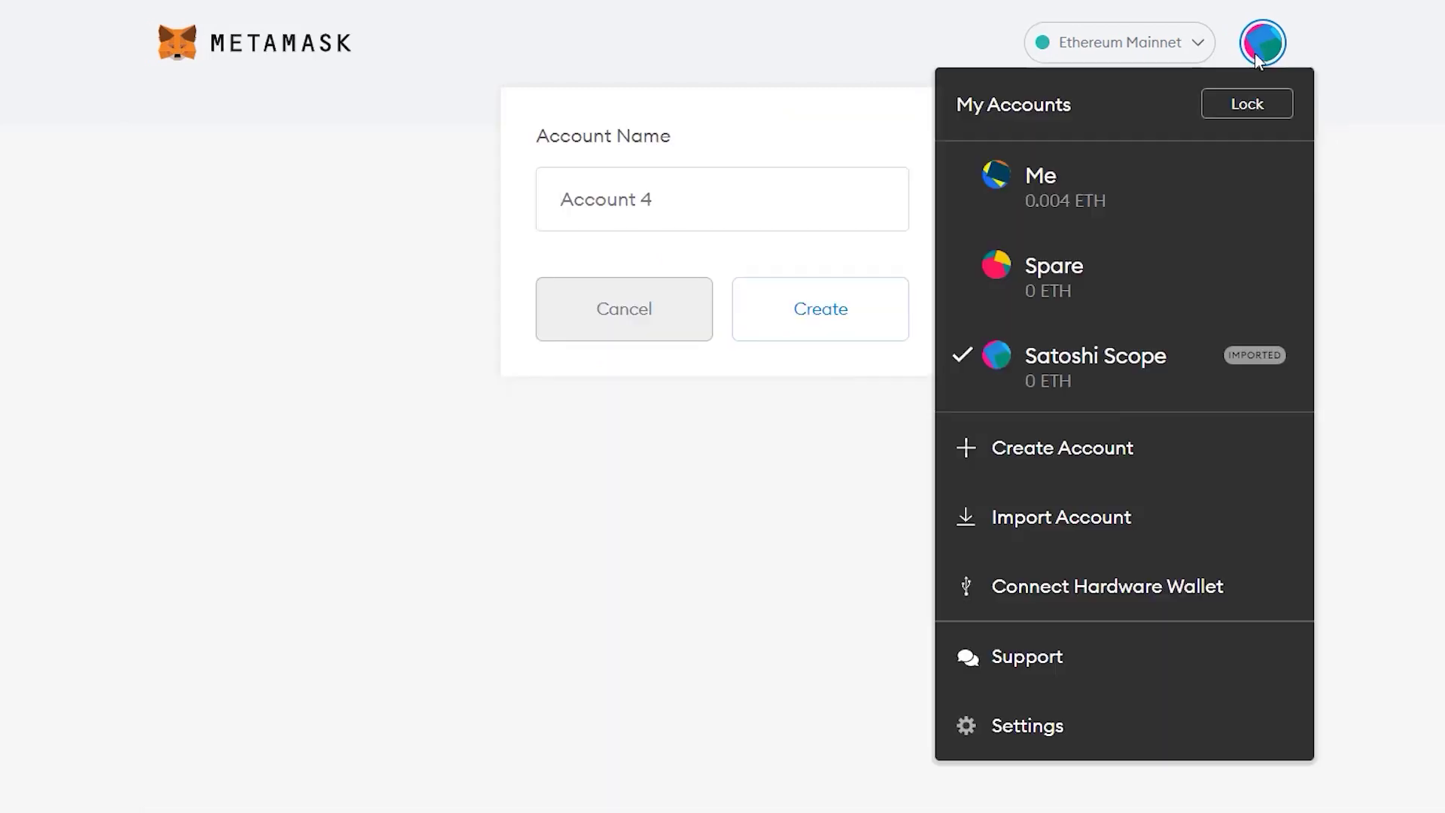
{"action": "left_click", "coordinate": [1061, 533]}
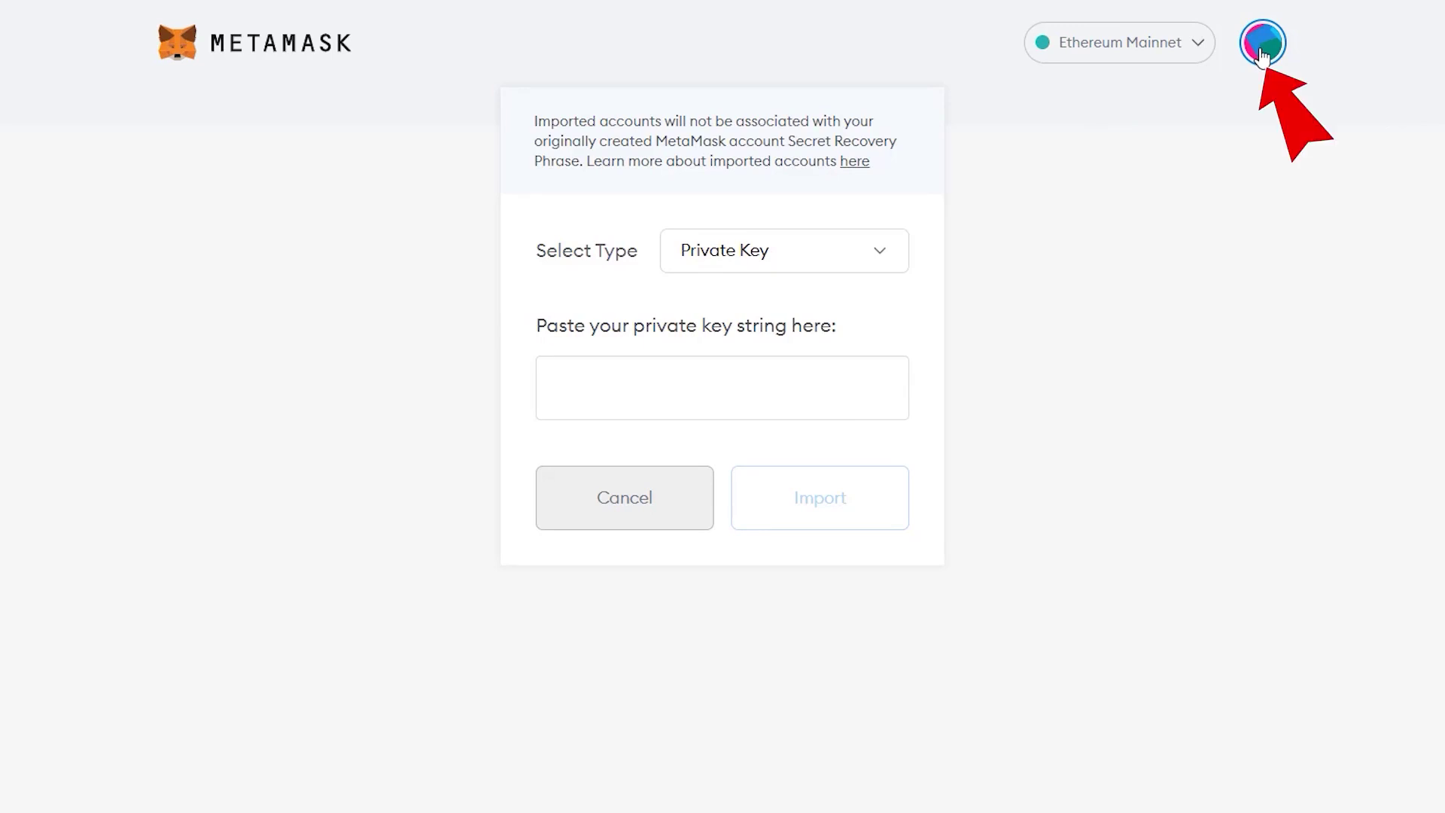
{"action": "left_click", "coordinate": [1262, 58]}
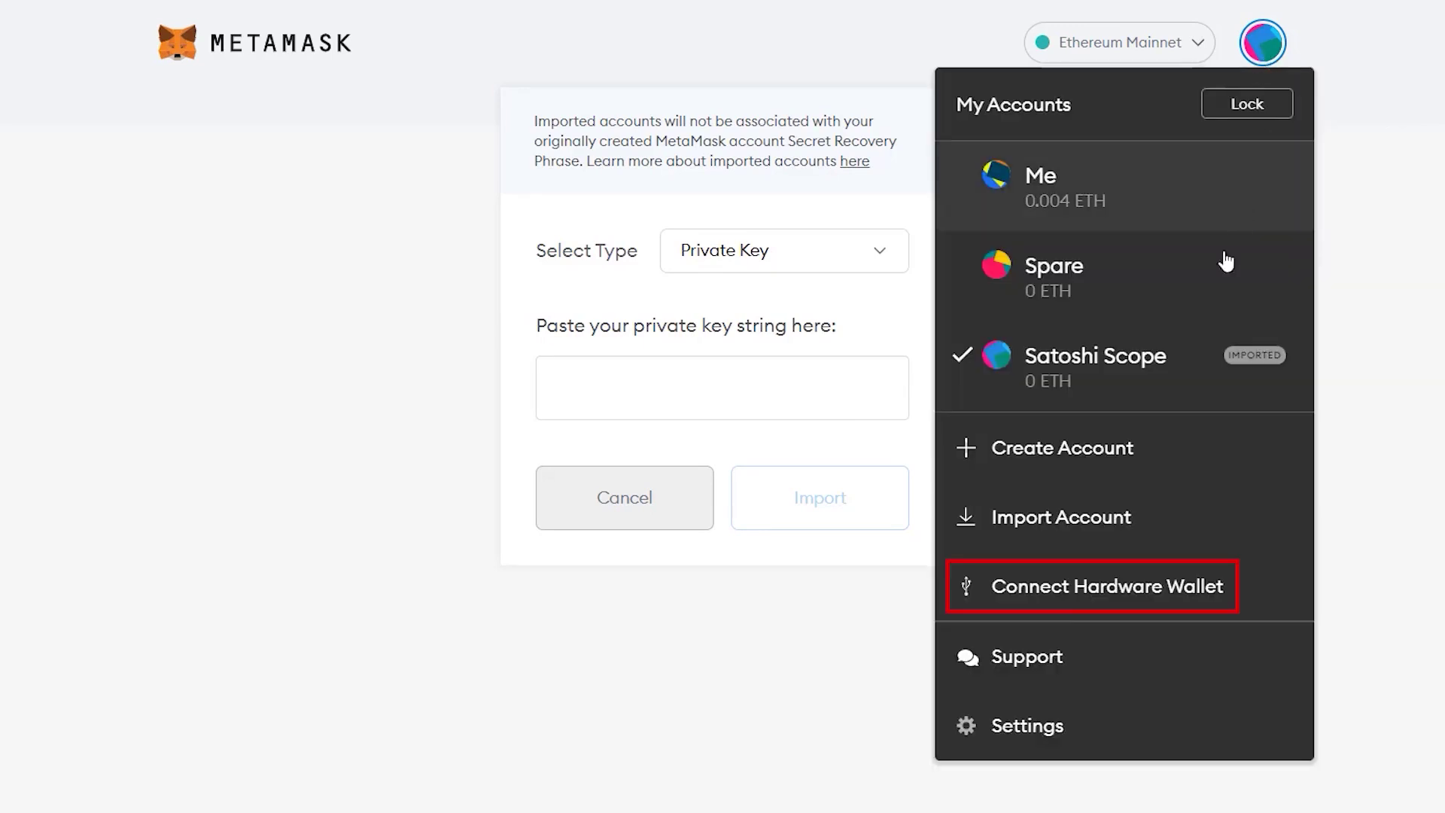
{"action": "left_click", "coordinate": [1076, 606]}
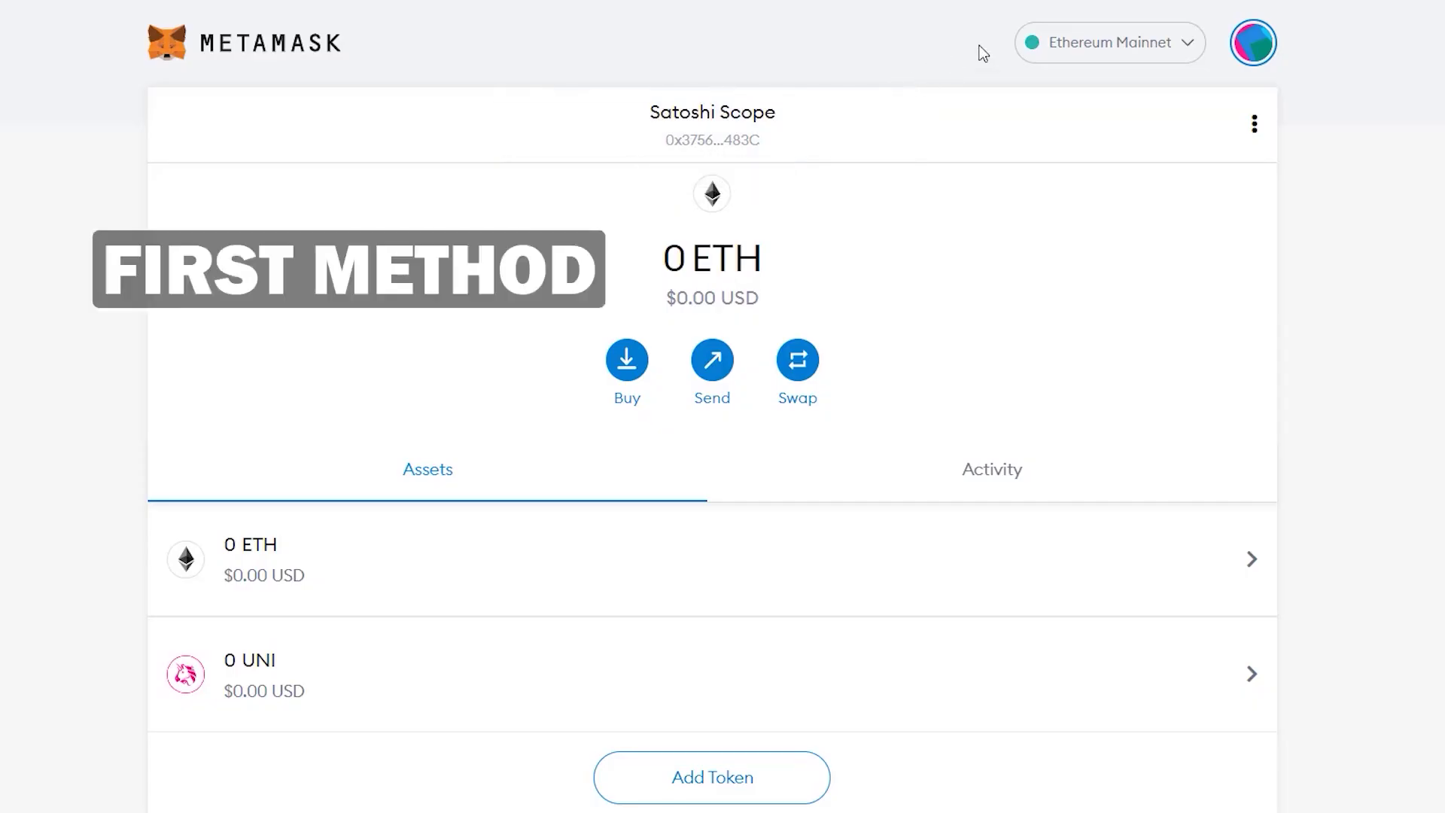
- Save a custom Fantom Opera network (chain ID 250, FTM, ftmscan explorer) and close Settings
{"action": "left_click", "coordinate": [1186, 47]}
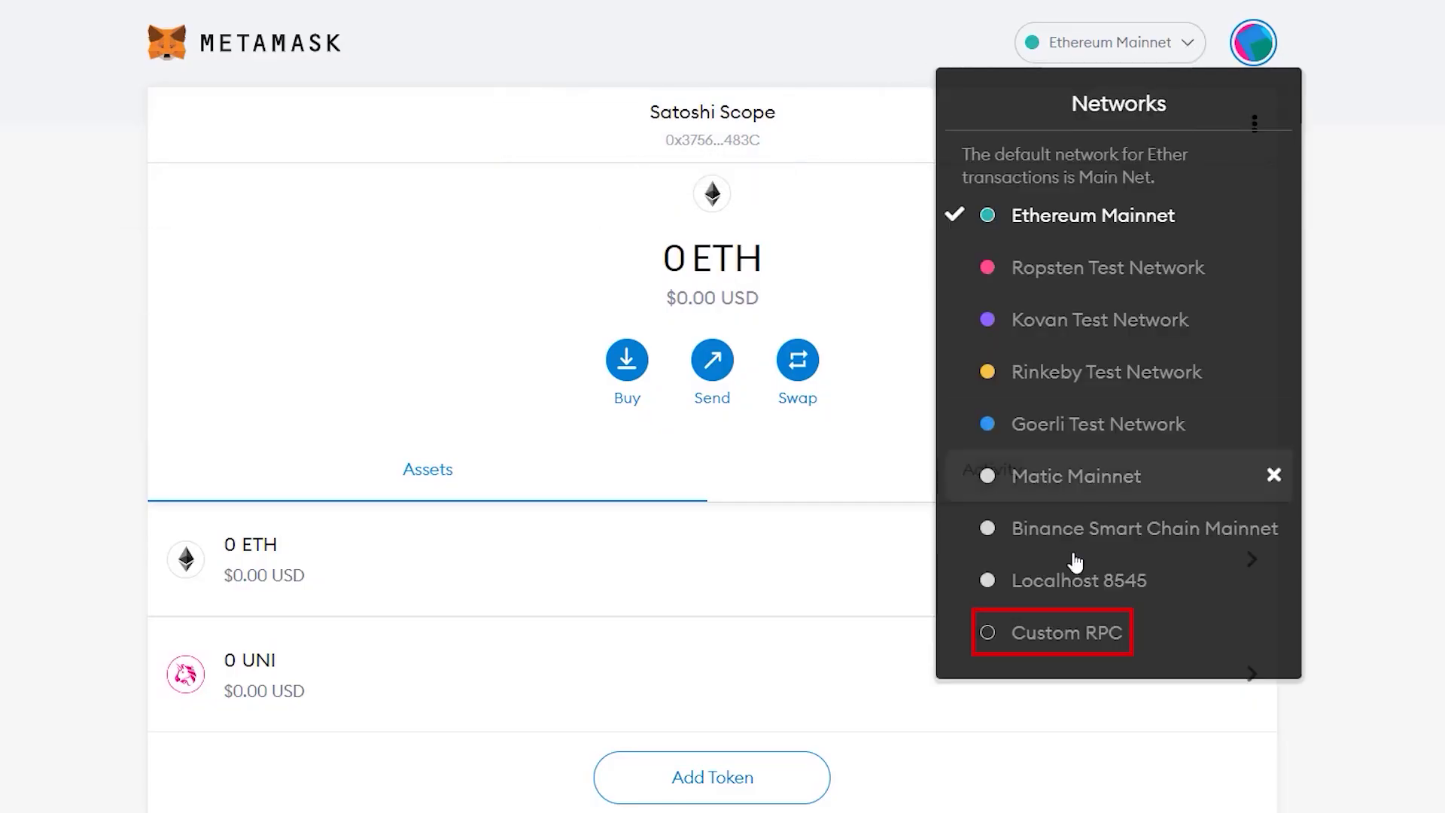
{"action": "left_click", "coordinate": [1050, 637]}
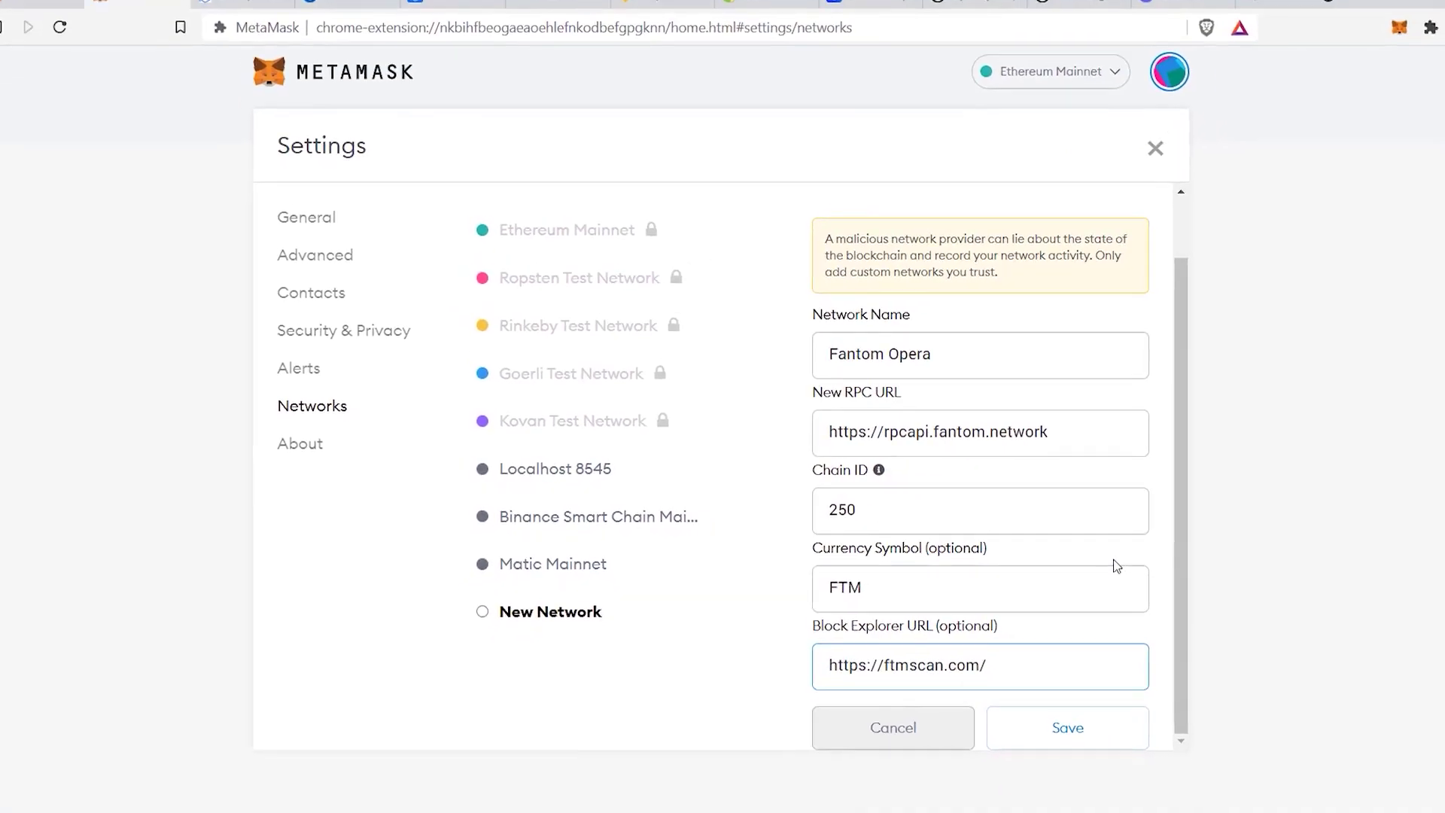
{"action": "left_click", "coordinate": [1050, 718]}
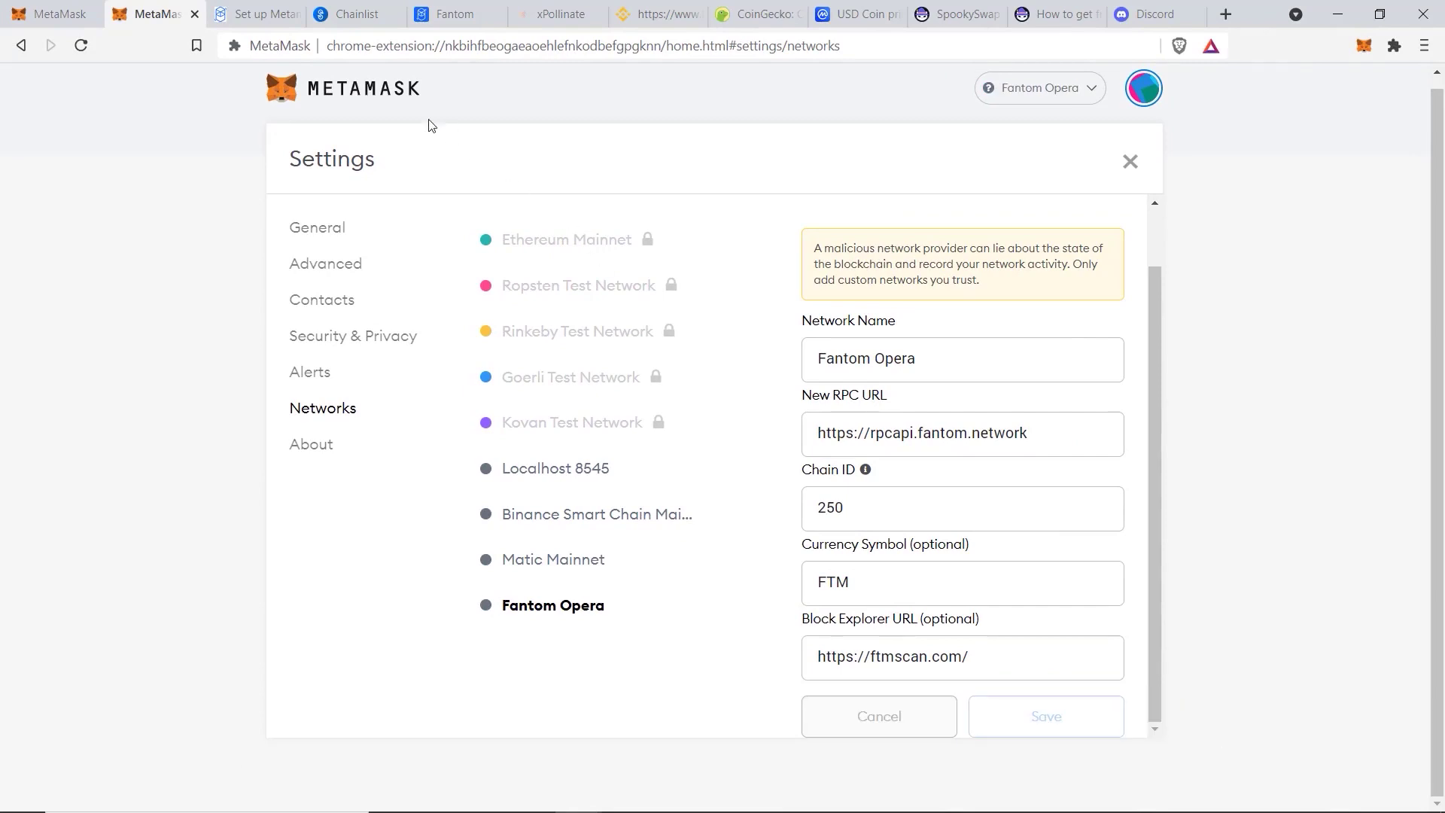
{"action": "left_click", "coordinate": [367, 90]}
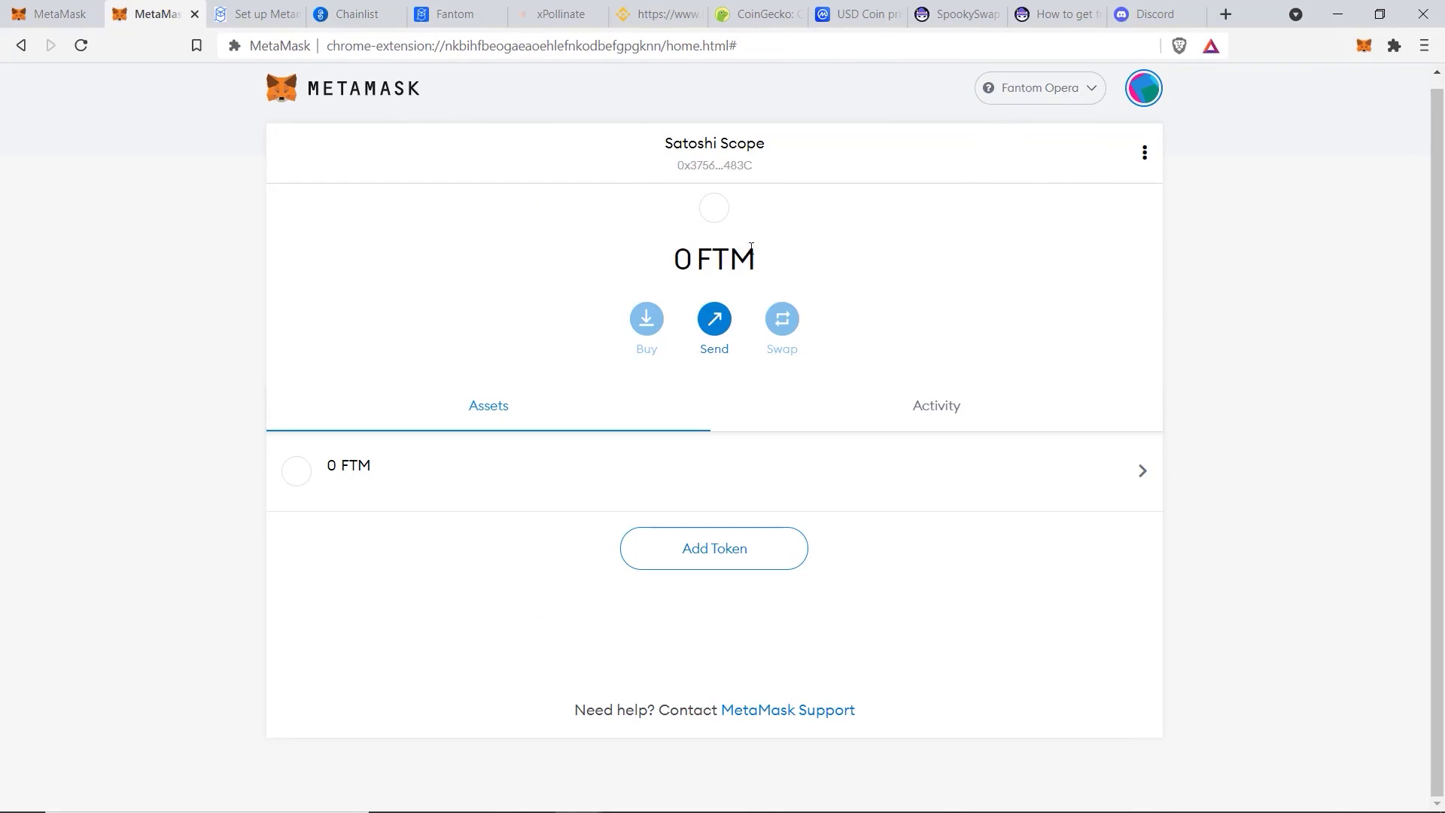
- Switch back to Ethereum Mainnet, delete the Fantom Opera network, and go to Chainlist
{"action": "left_click", "coordinate": [1065, 102]}
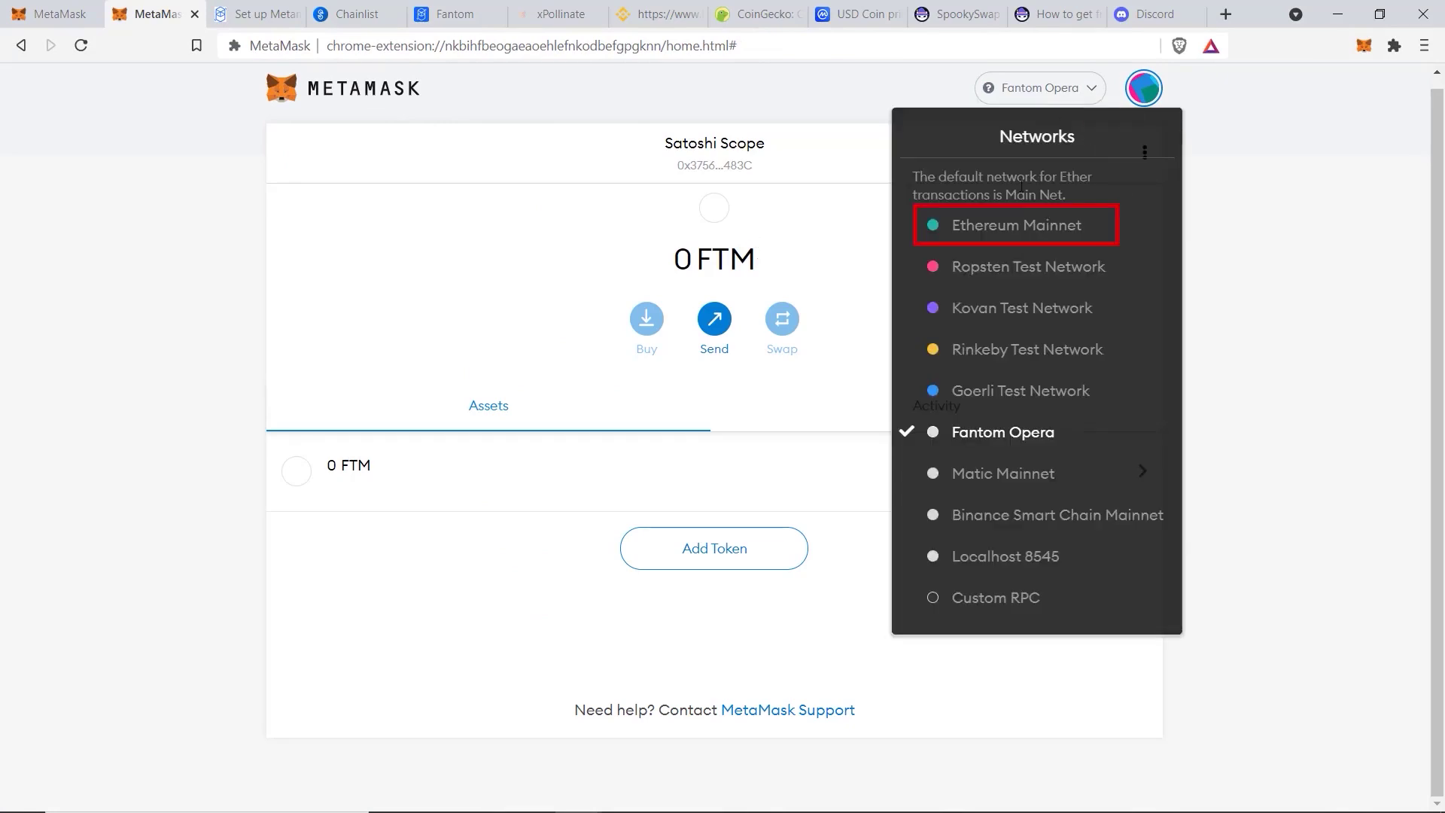
{"action": "left_click", "coordinate": [1013, 237]}
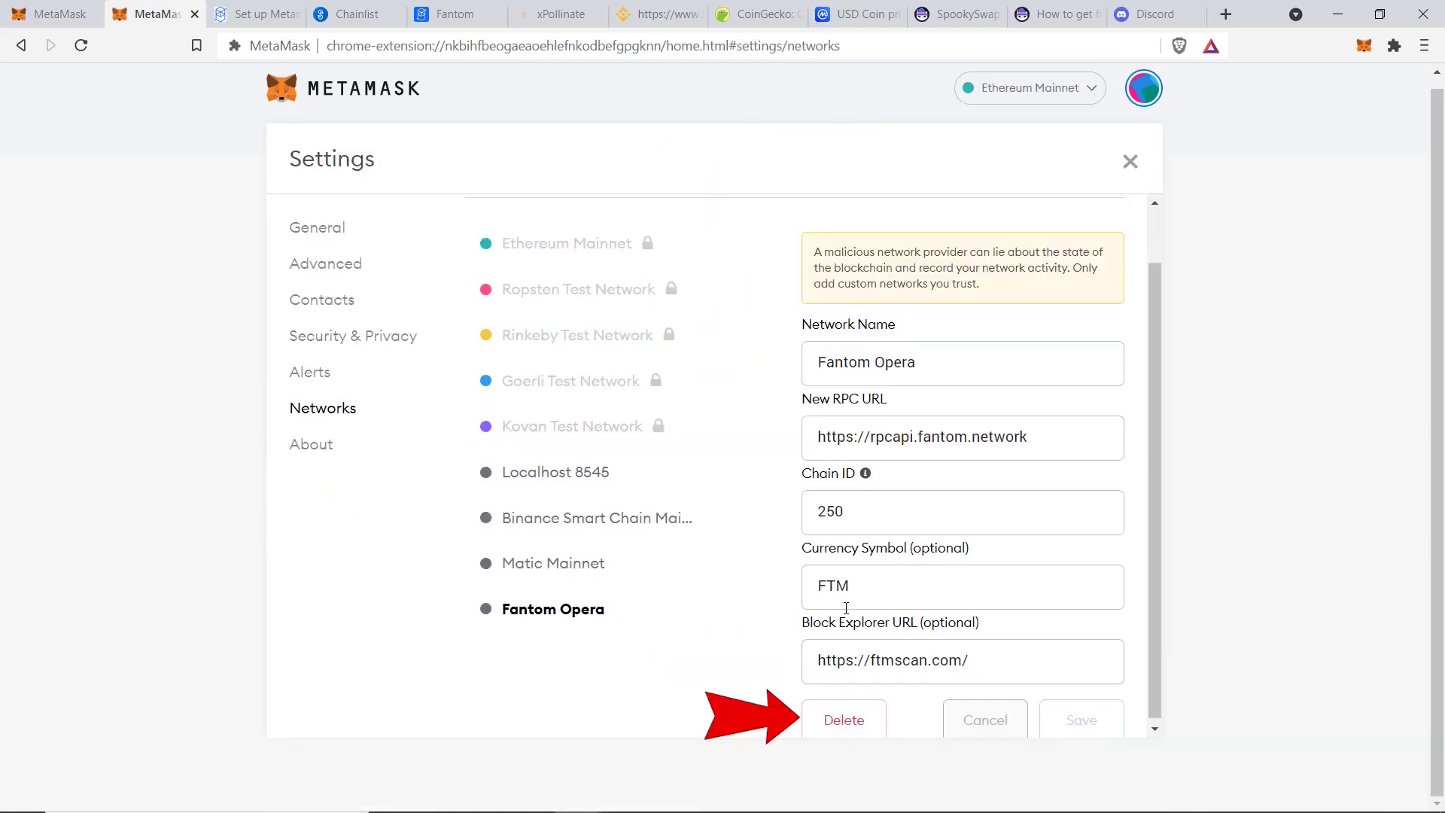
{"action": "left_click", "coordinate": [857, 719]}
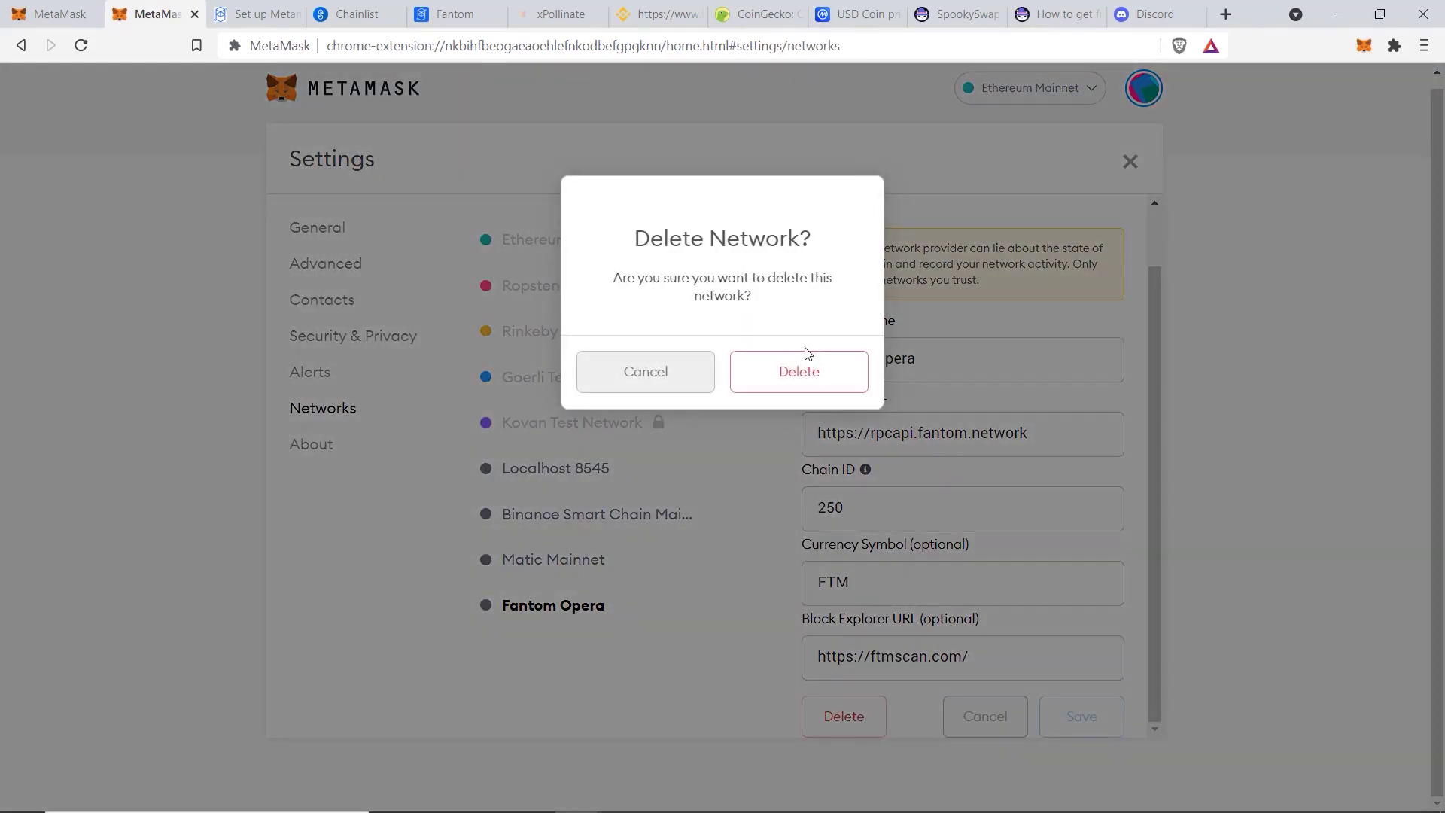
{"action": "left_click", "coordinate": [784, 376]}
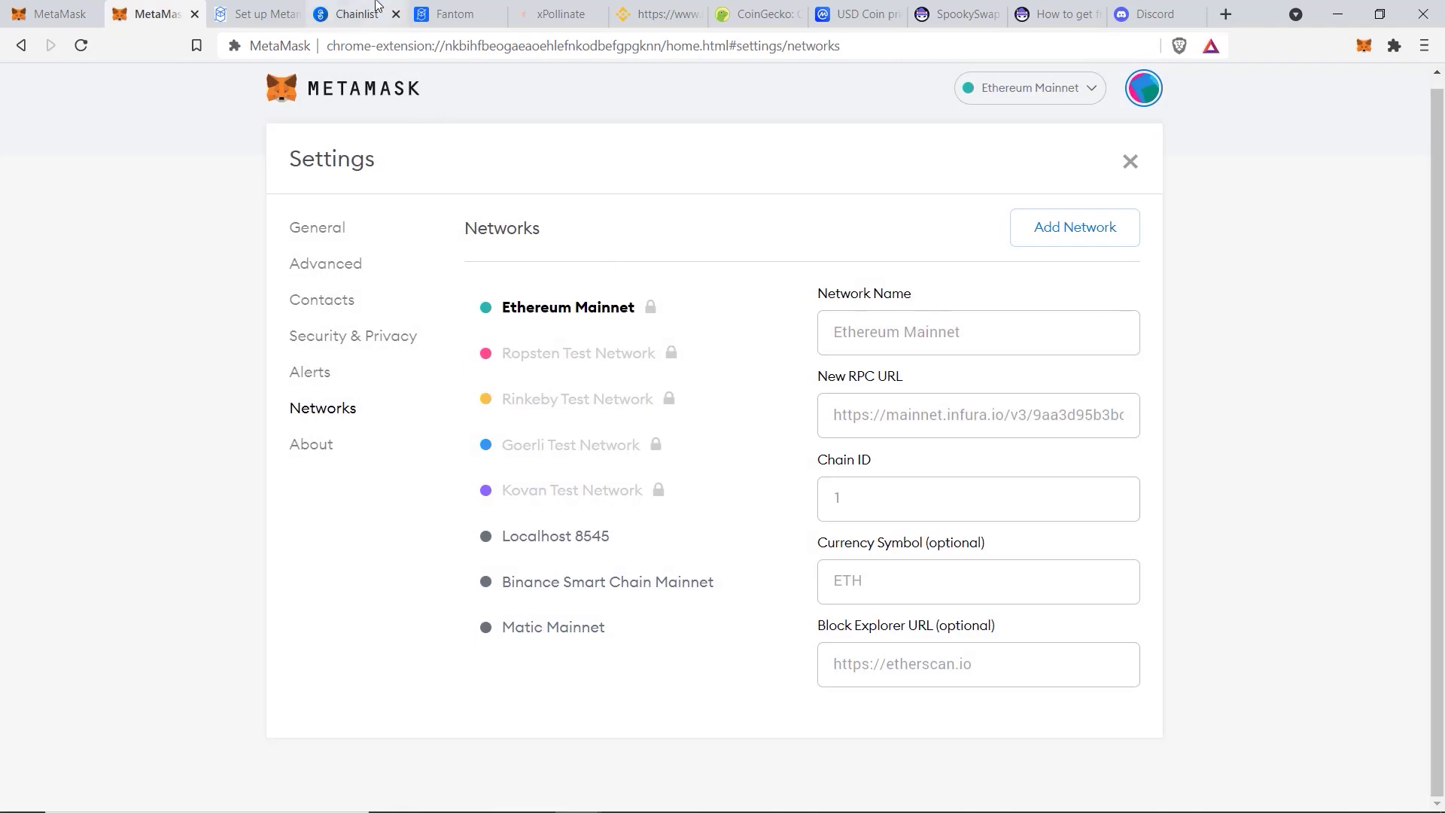
{"action": "left_click", "coordinate": [331, 13]}
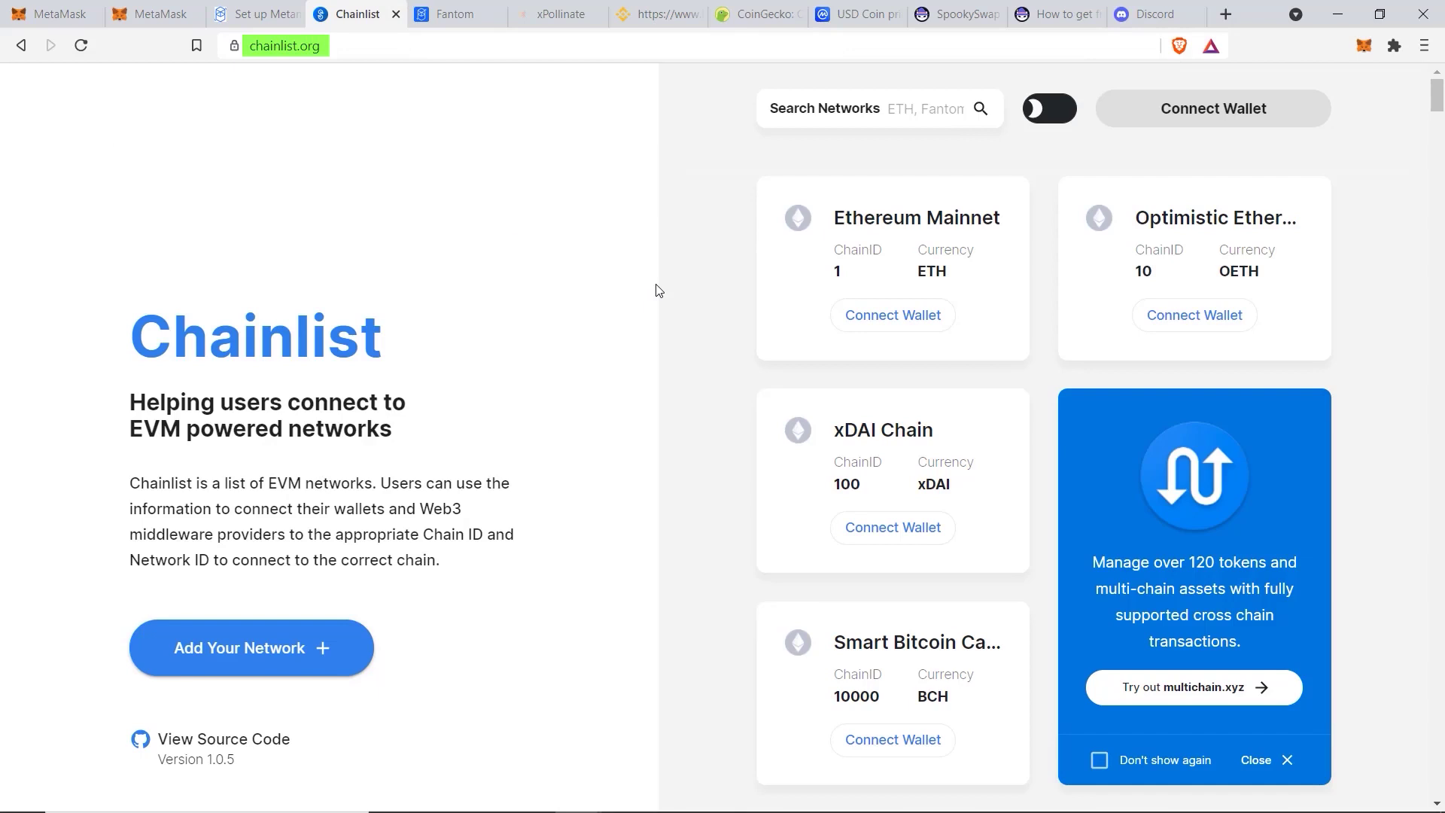
- Search 'fantom' on Chainlist, connect the wallet, then add and switch to Fantom Opera
{"action": "left_click", "coordinate": [907, 109]}
{"action": "type", "text": "fantom"}
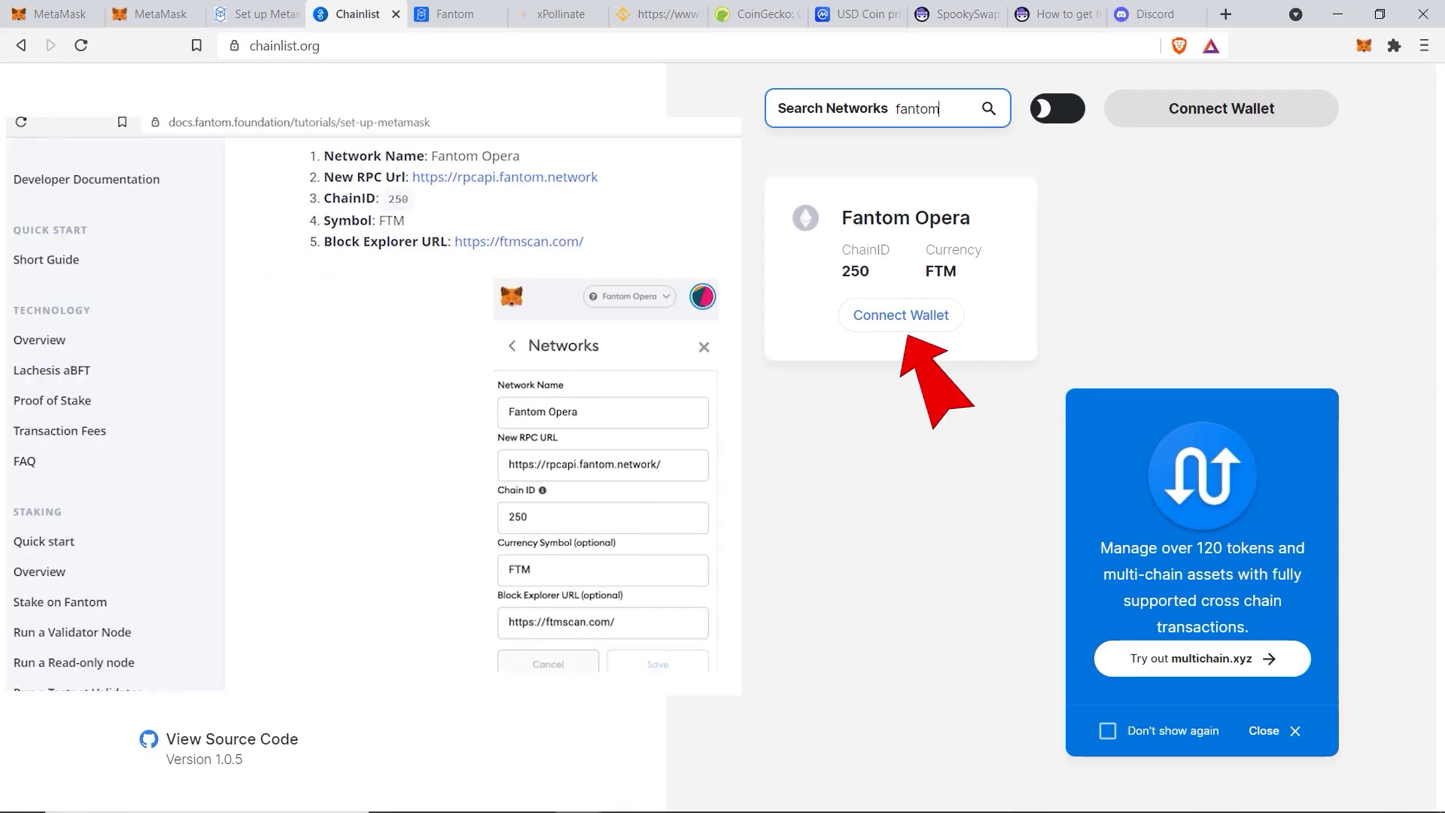
{"action": "left_click", "coordinate": [901, 314]}
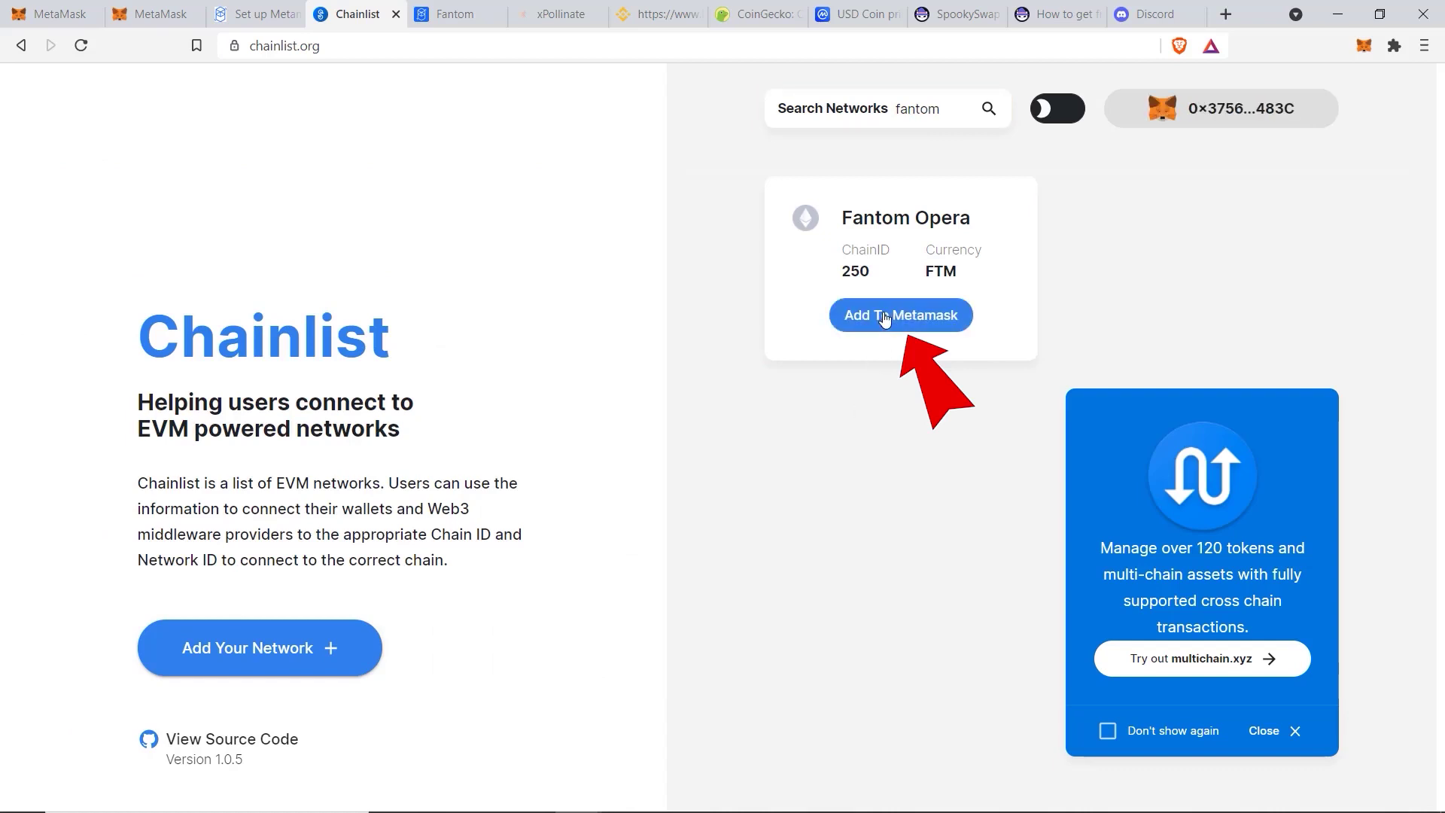
{"action": "left_click", "coordinate": [884, 316]}
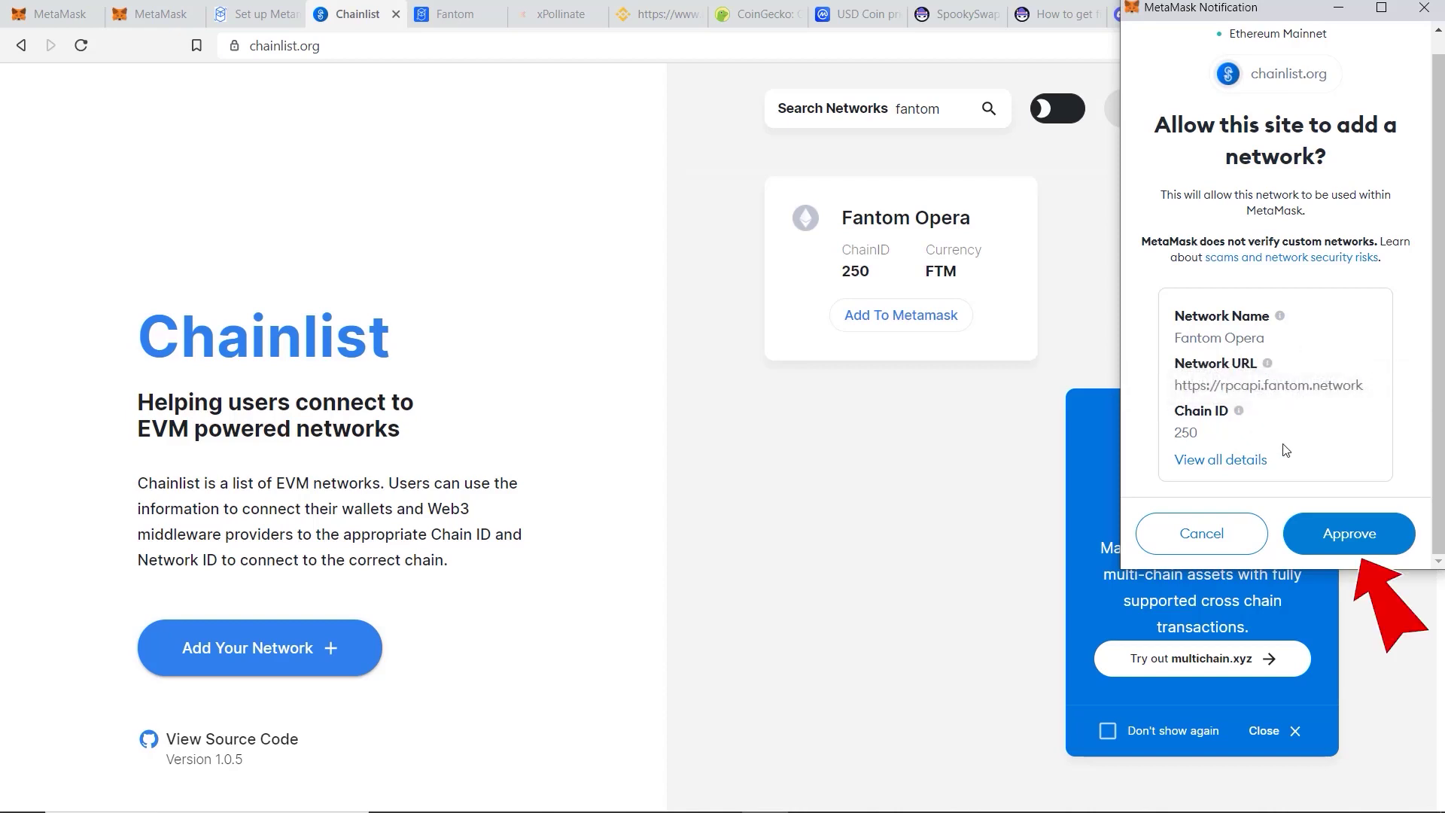
{"action": "left_click", "coordinate": [1339, 532]}
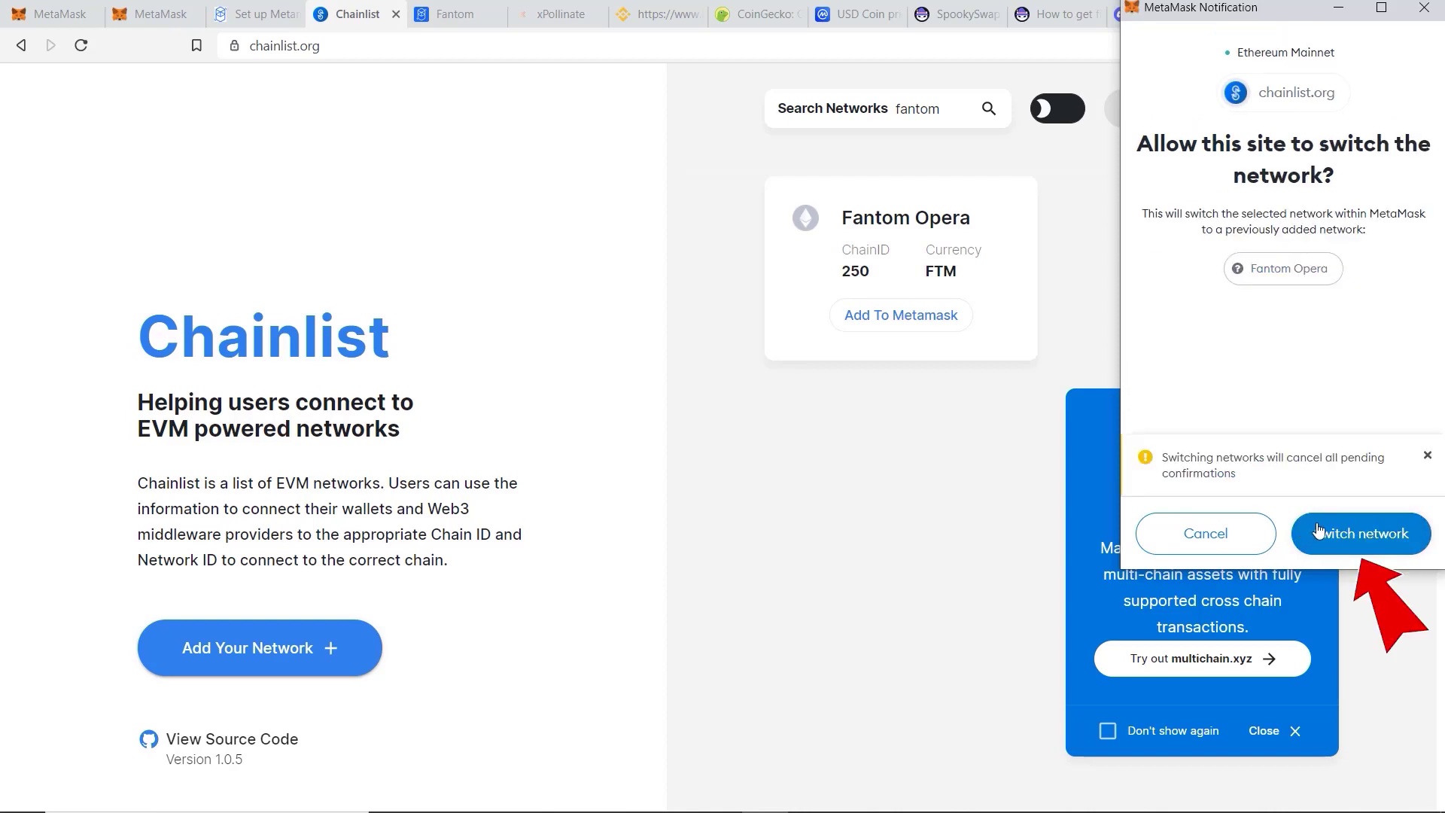
{"action": "left_click", "coordinate": [1350, 543]}
- Review the Fantom Opera network settings, then close Settings to the 0 FTM wallet home
{"action": "left_click", "coordinate": [154, 13]}
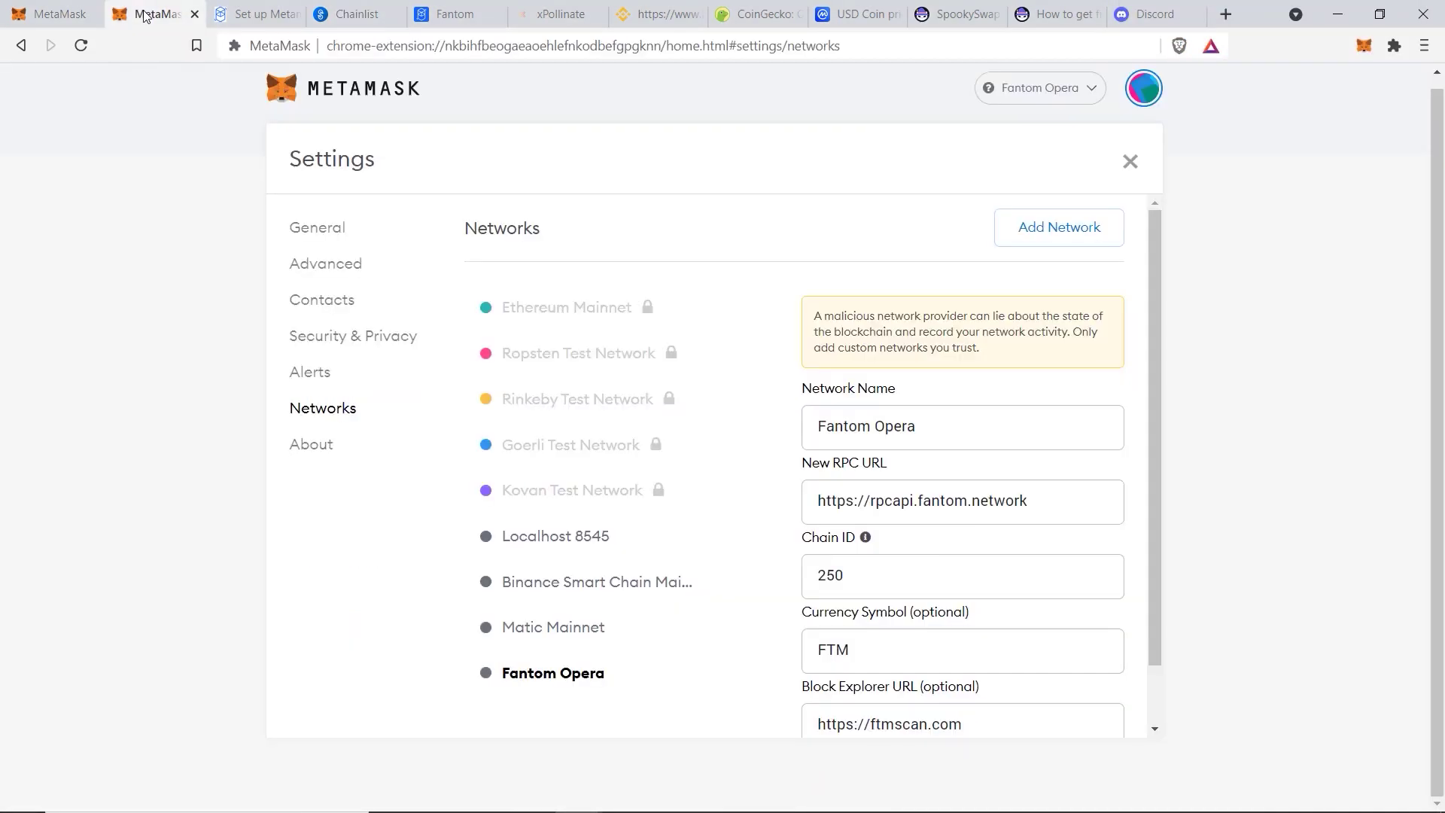
{"action": "scroll", "coordinate": [1142, 269], "scroll_direction": "down", "scroll_amount": 1}
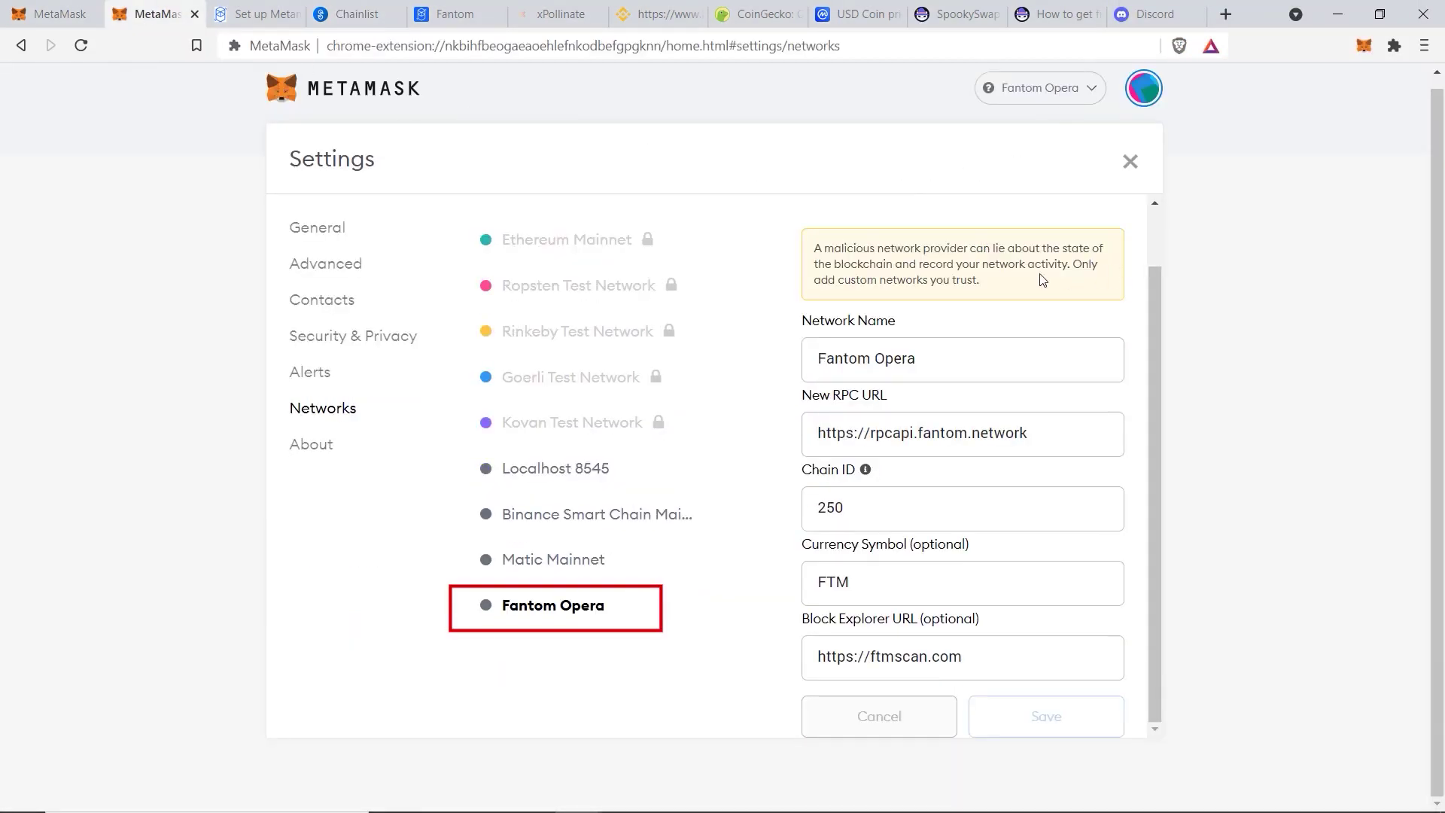
{"action": "left_click", "coordinate": [314, 98]}
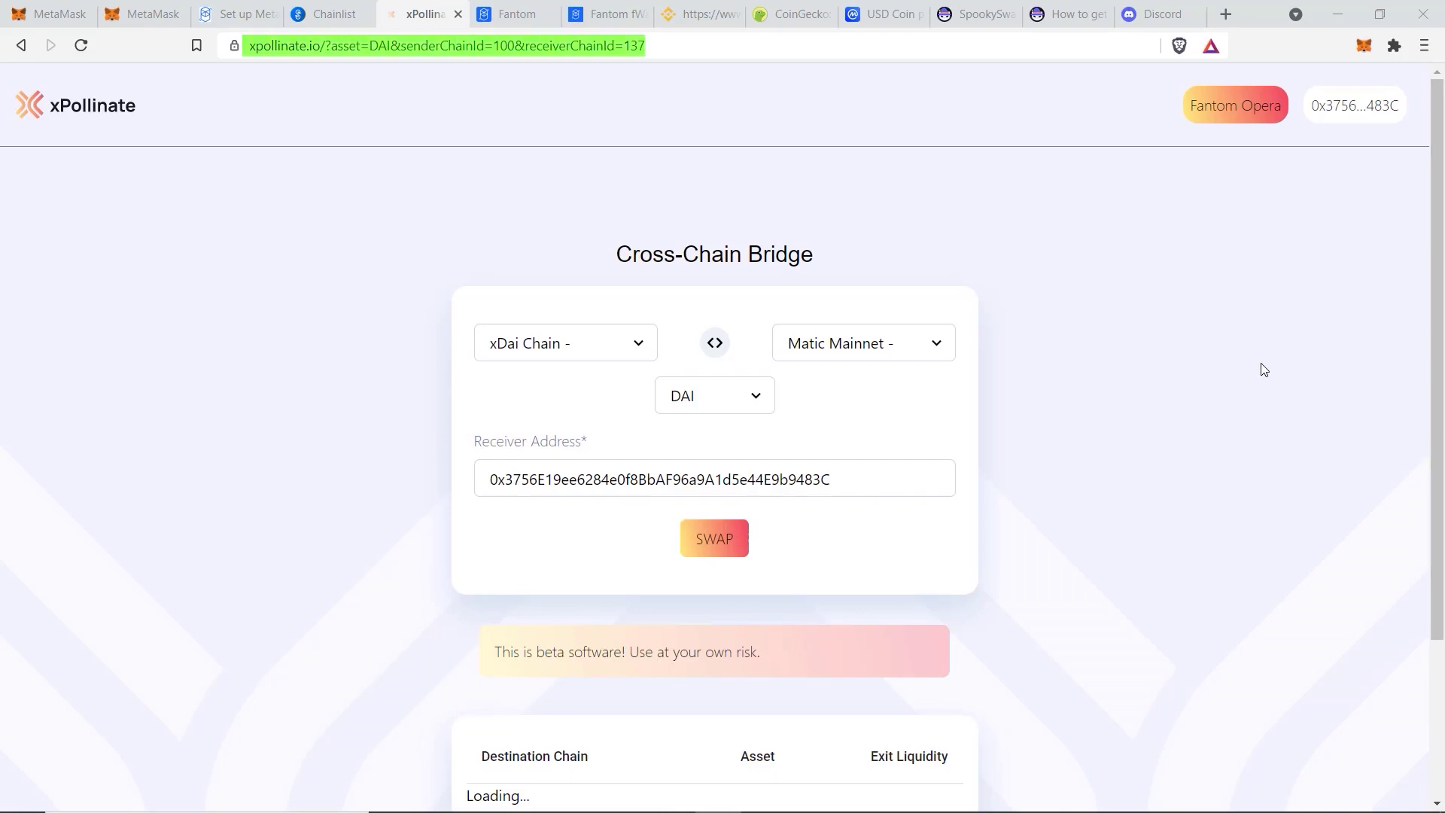
- Look over the liquidity table and set the bridge's source chain to Matic Mainnet
{"action": "scroll", "coordinate": [996, 448], "scroll_direction": "down", "scroll_amount": 8}
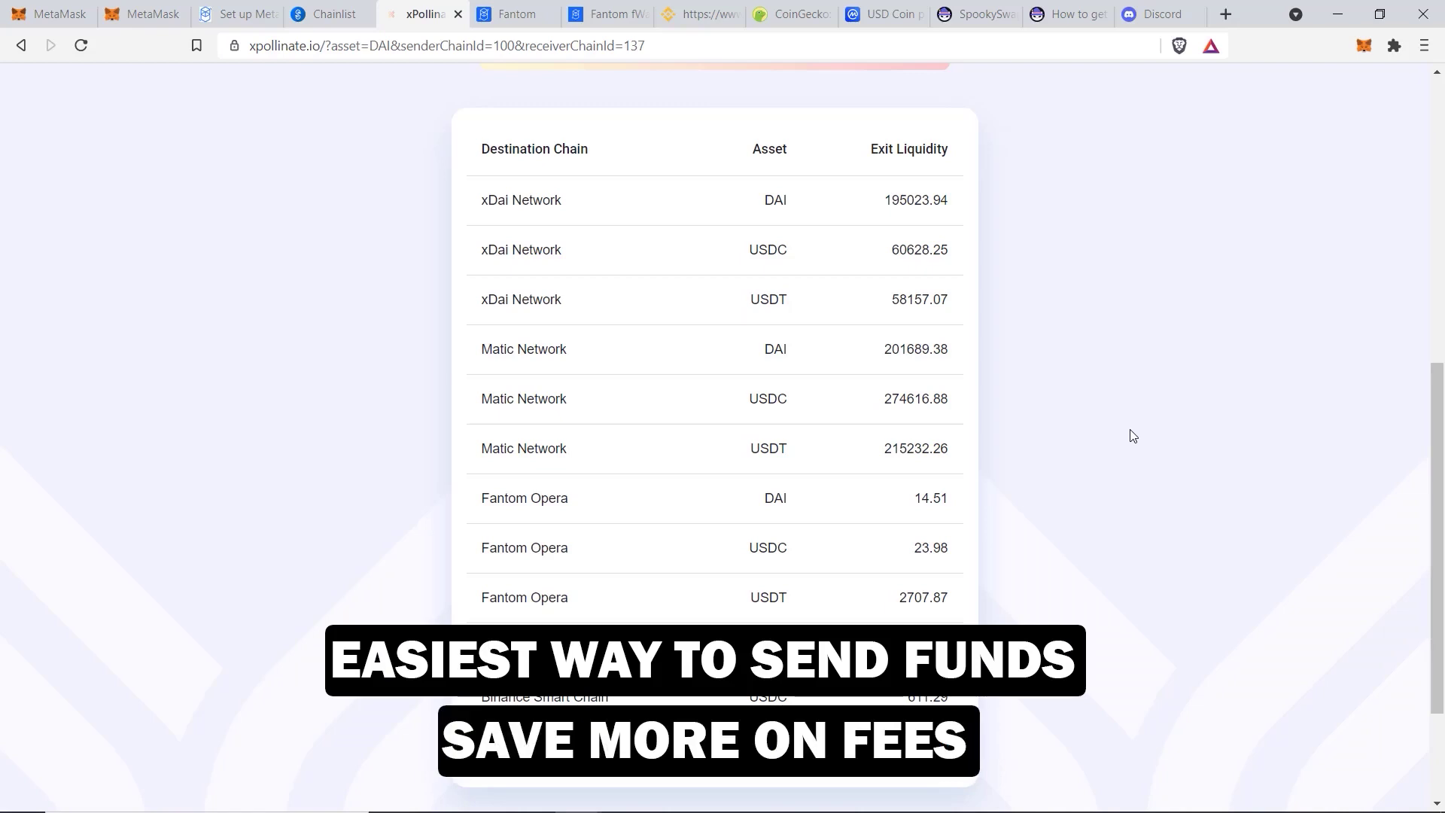
{"action": "scroll", "coordinate": [1087, 429], "scroll_direction": "up", "scroll_amount": 8}
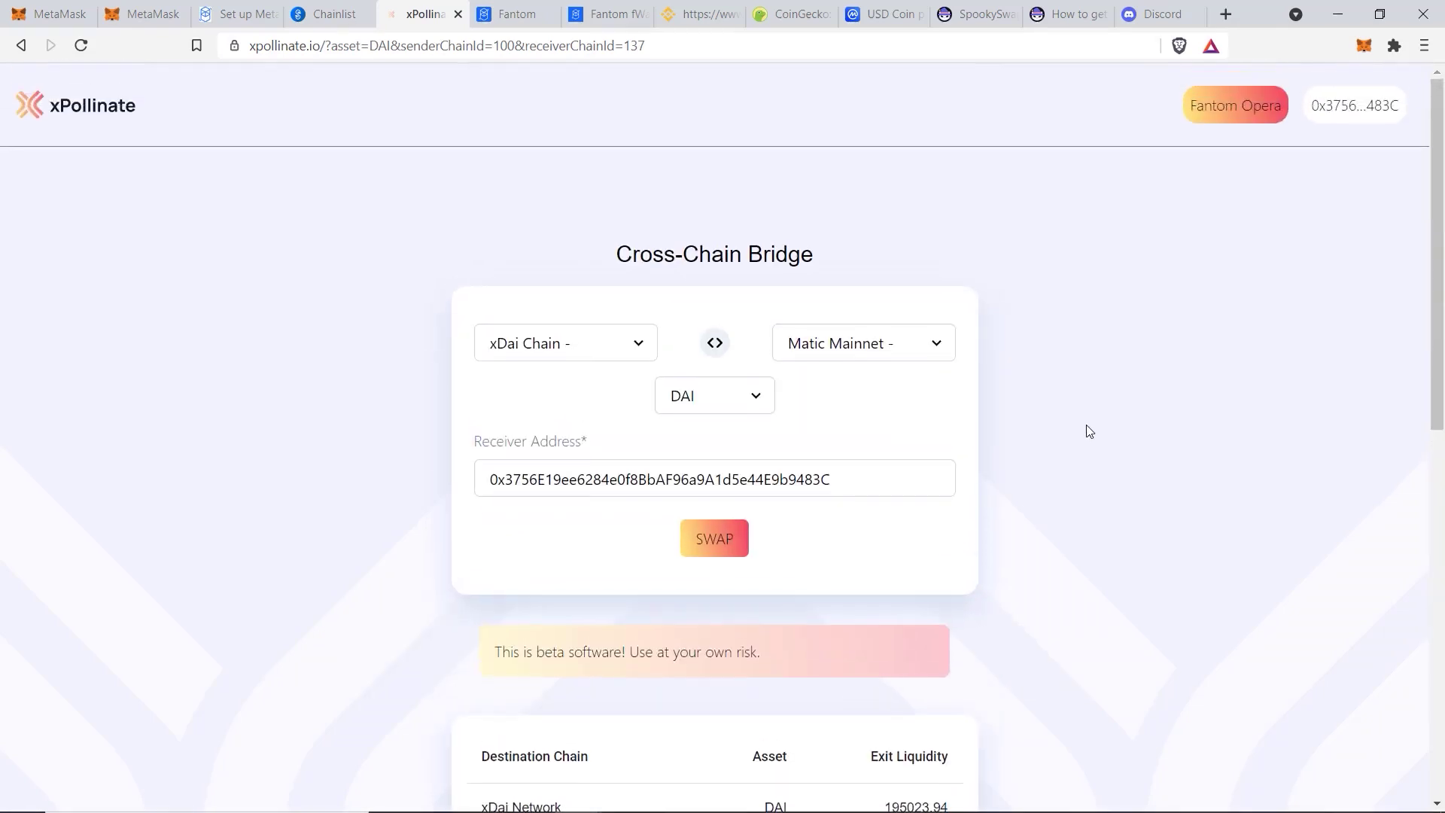
{"action": "left_click", "coordinate": [638, 346]}
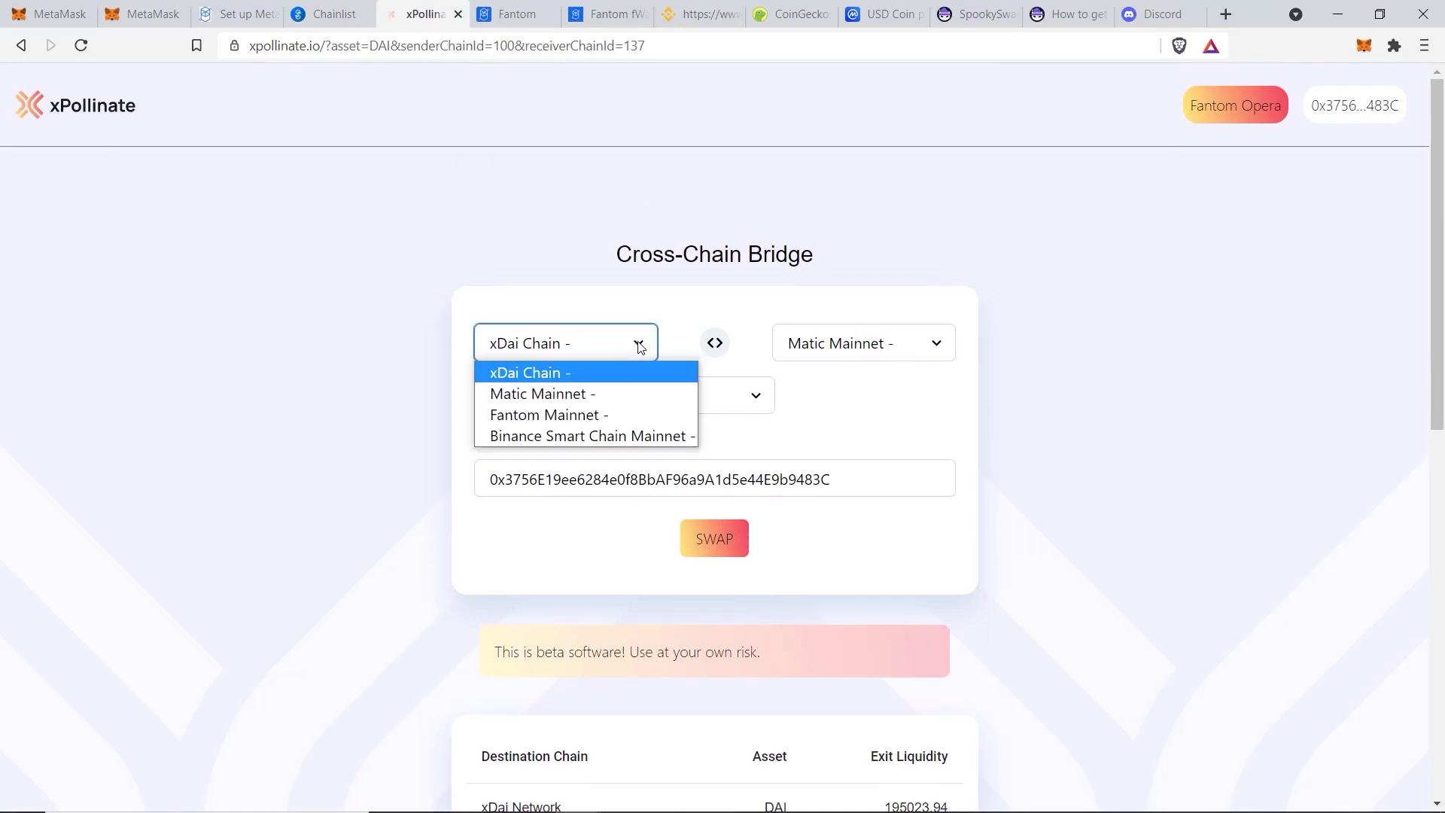
{"action": "left_click", "coordinate": [563, 401]}
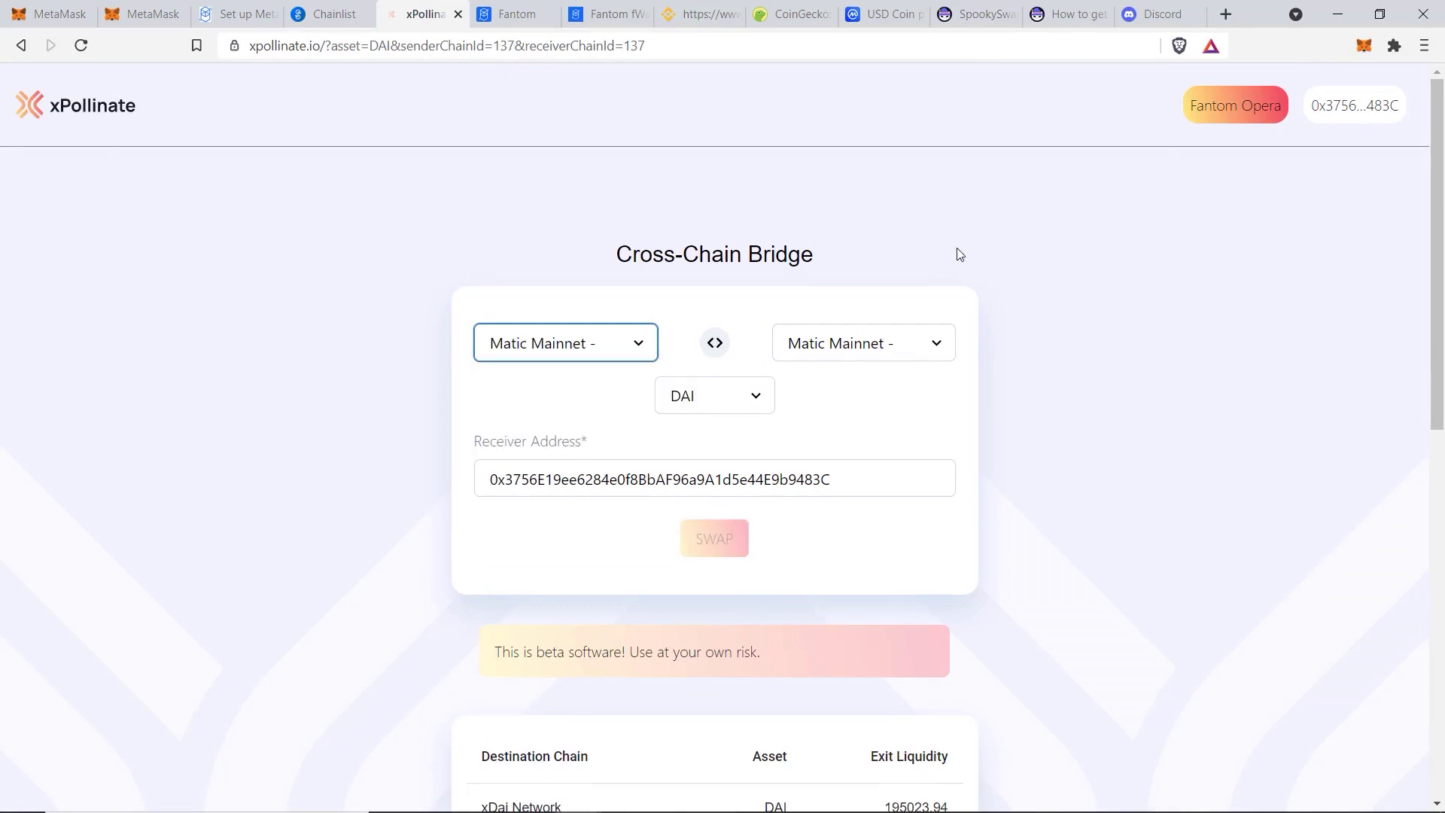
- Switch the MetaMask wallet to the Matic Mainnet network
{"action": "left_click", "coordinate": [1365, 43]}
{"action": "left_click", "coordinate": [1249, 93]}
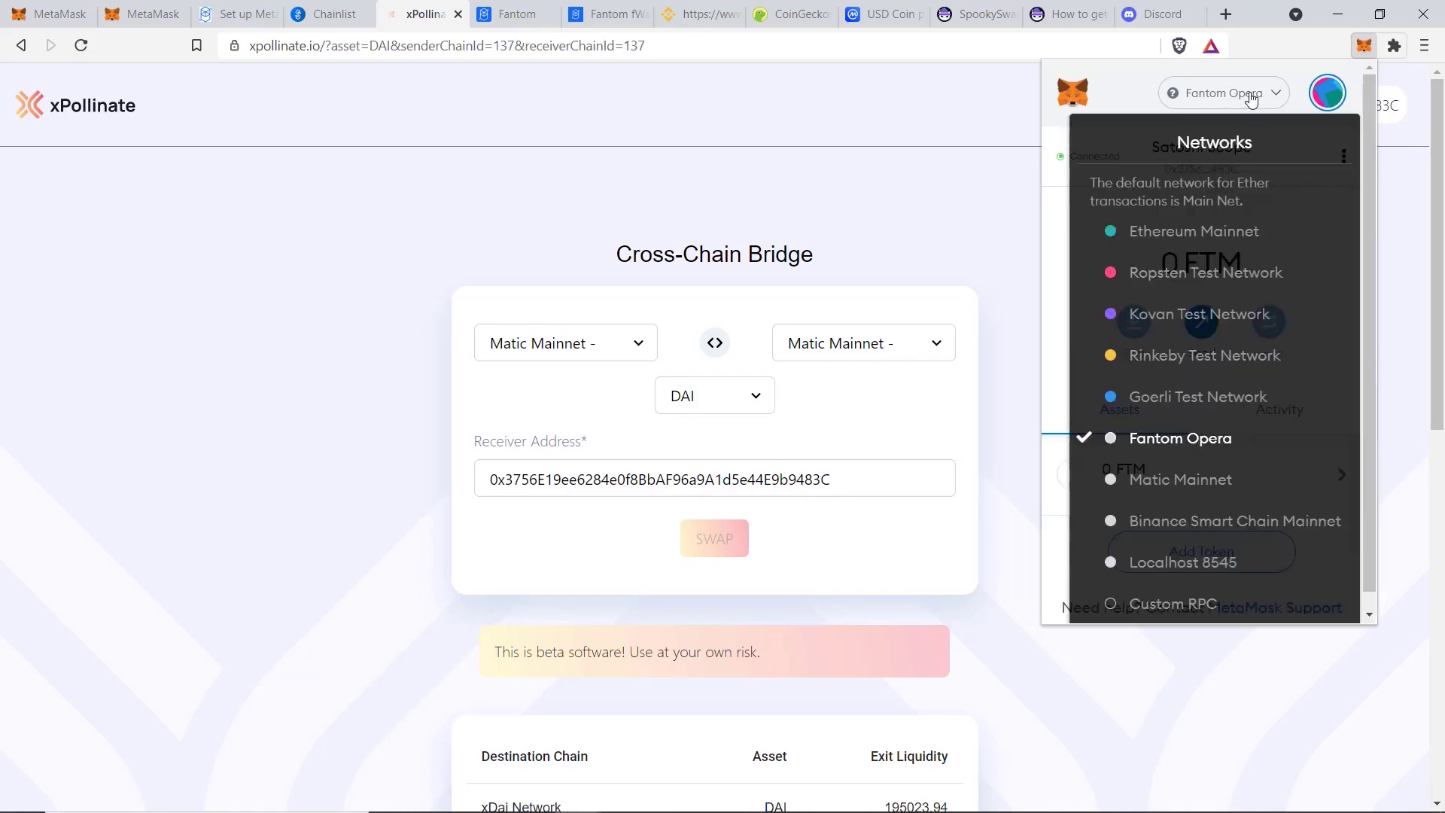
{"action": "left_click", "coordinate": [1190, 481]}
- Set up a USDC bridge from Matic Mainnet to Fantom Mainnet and start the swap
{"action": "left_click", "coordinate": [639, 346]}
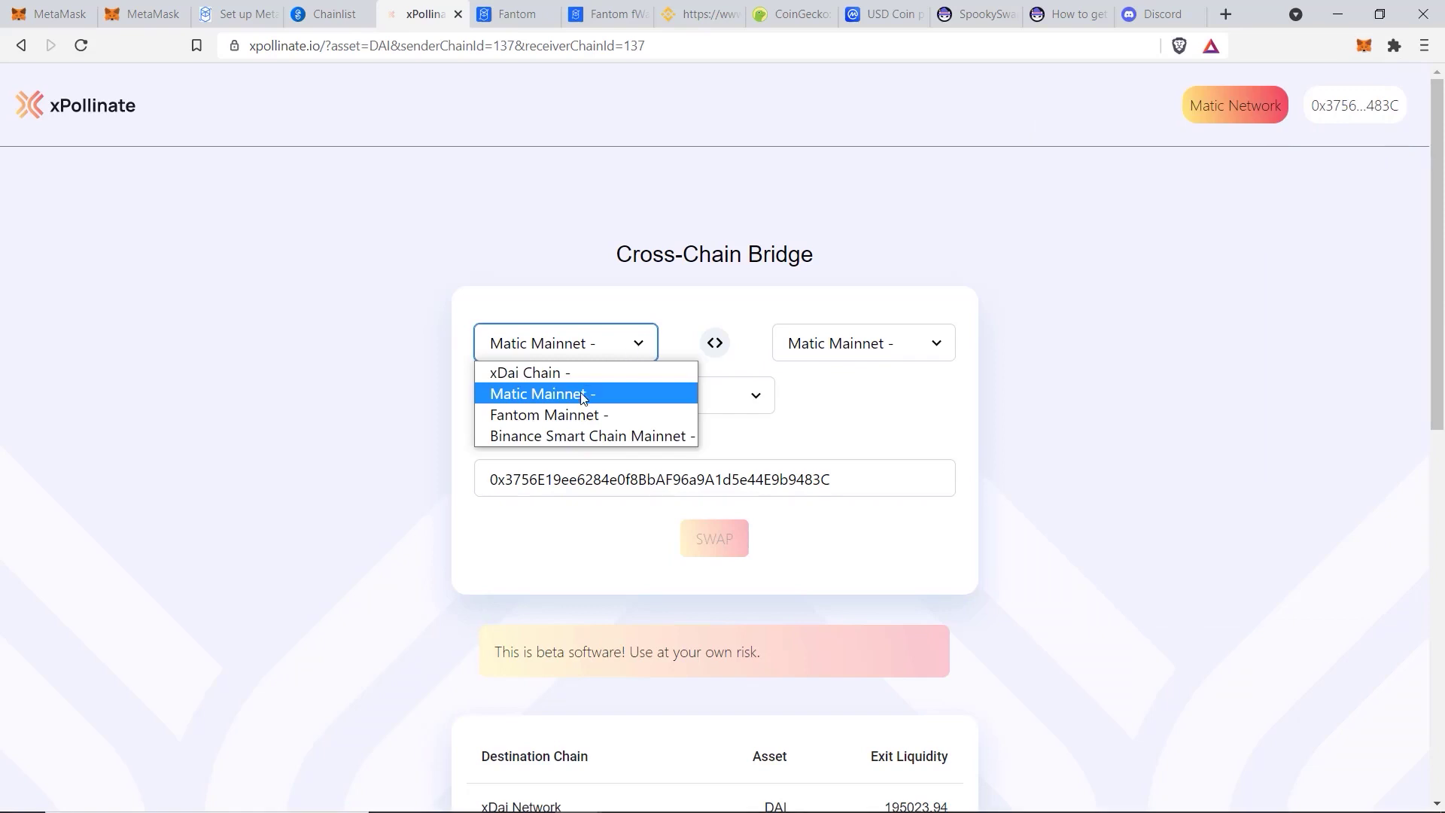
{"action": "left_click", "coordinate": [593, 395]}
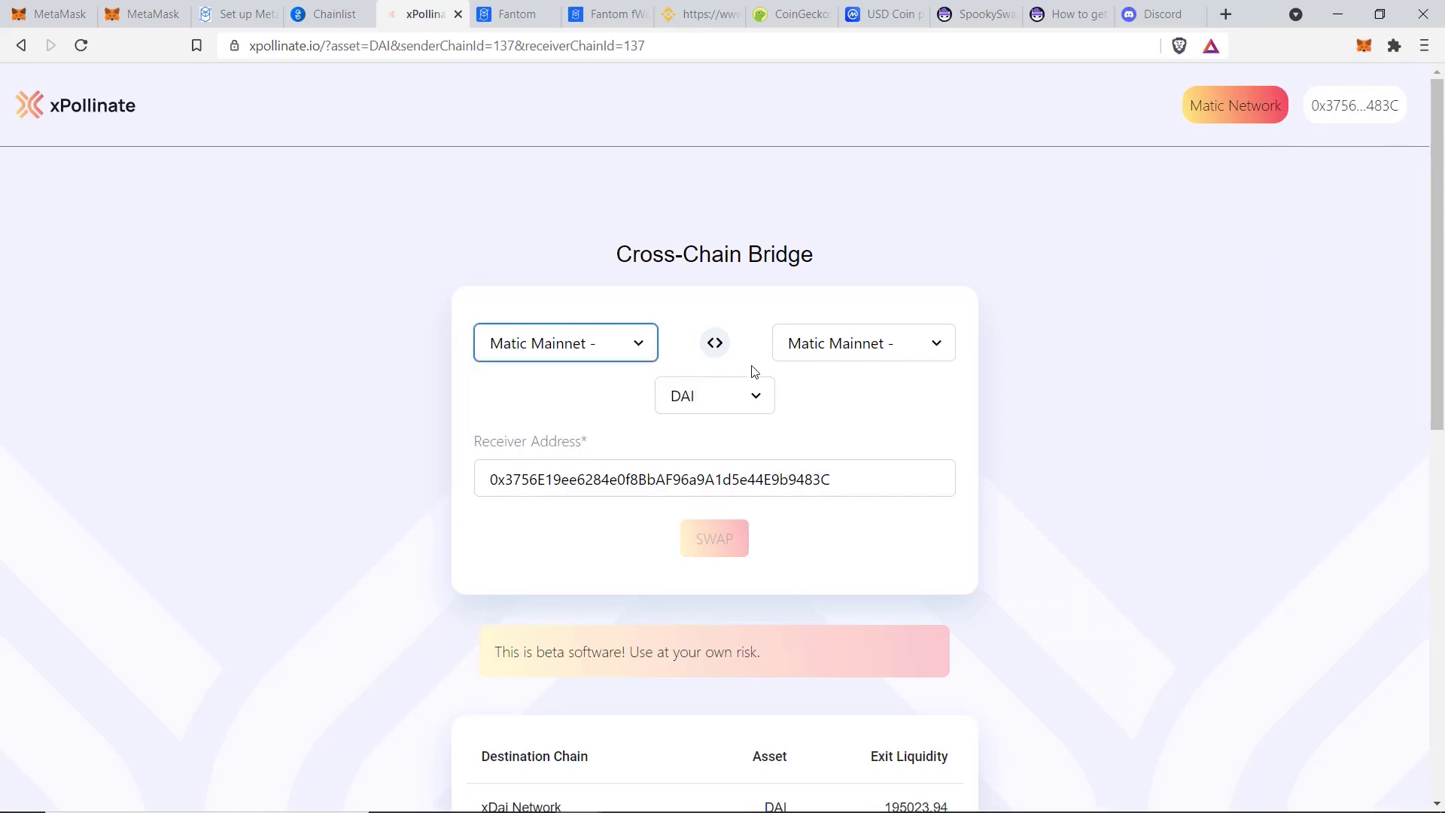
{"action": "left_click", "coordinate": [756, 399]}
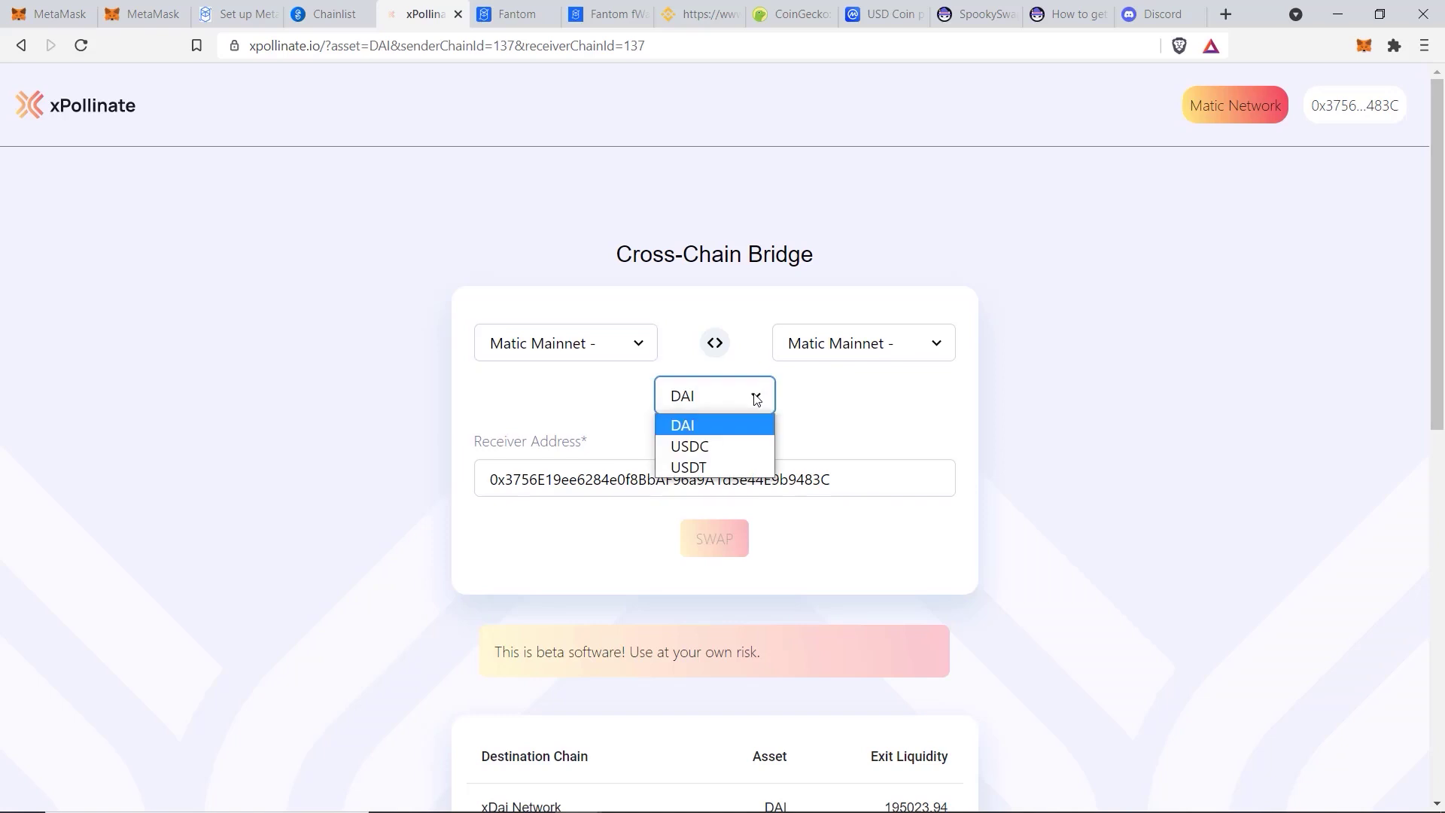
{"action": "left_click", "coordinate": [719, 447]}
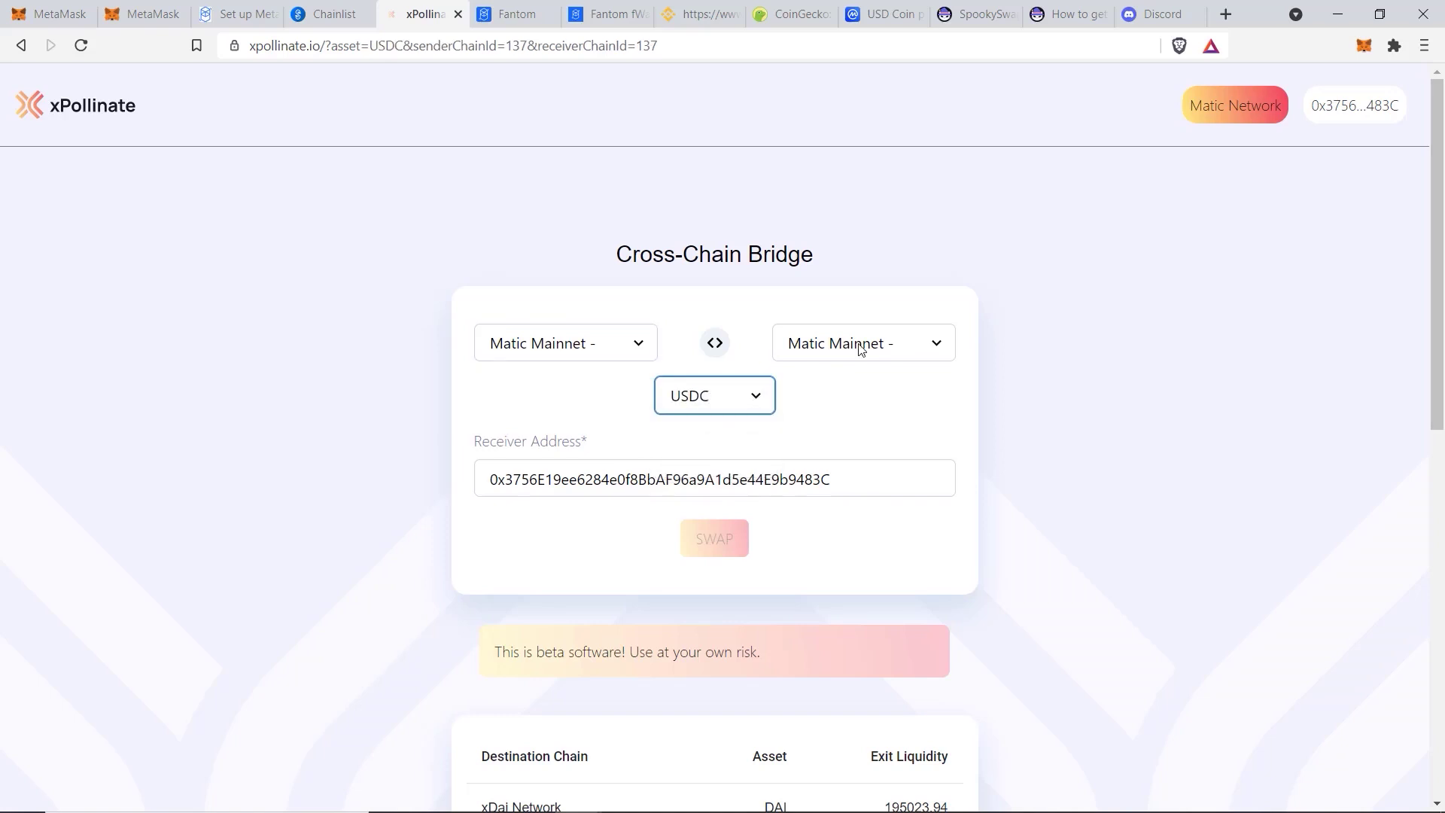
{"action": "left_click", "coordinate": [860, 349]}
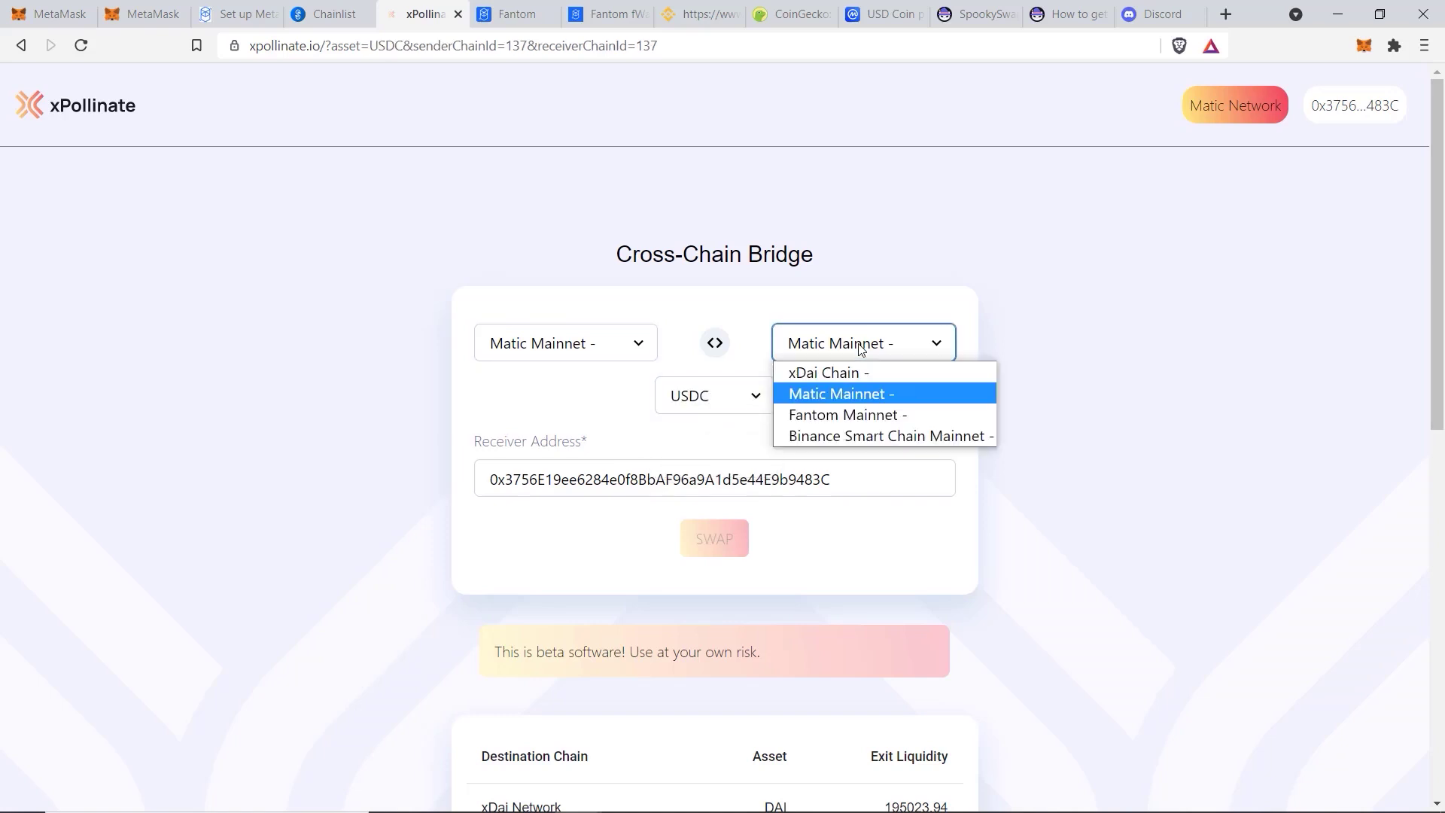
{"action": "left_click", "coordinate": [828, 414]}
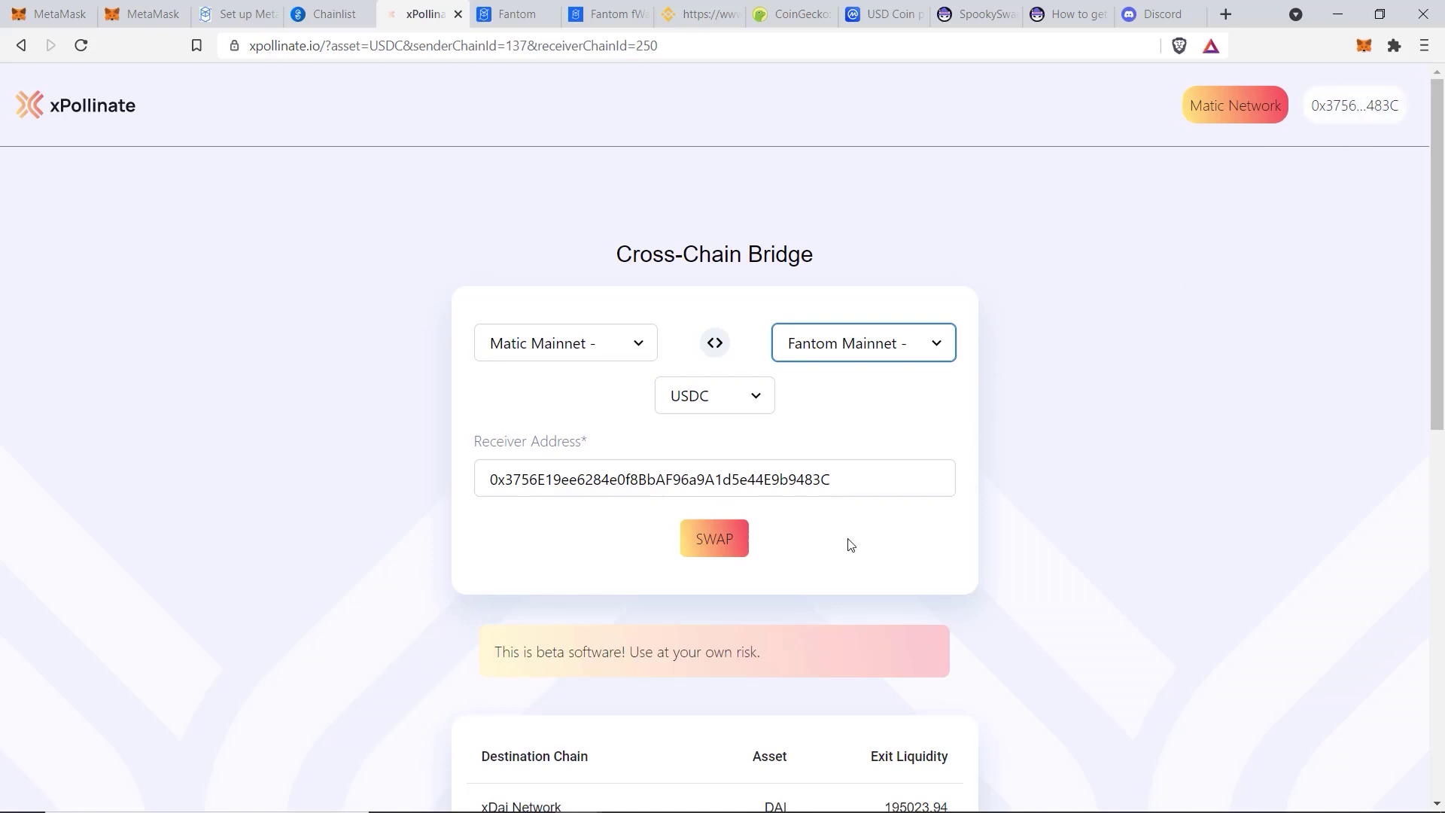
{"action": "left_click", "coordinate": [715, 540]}
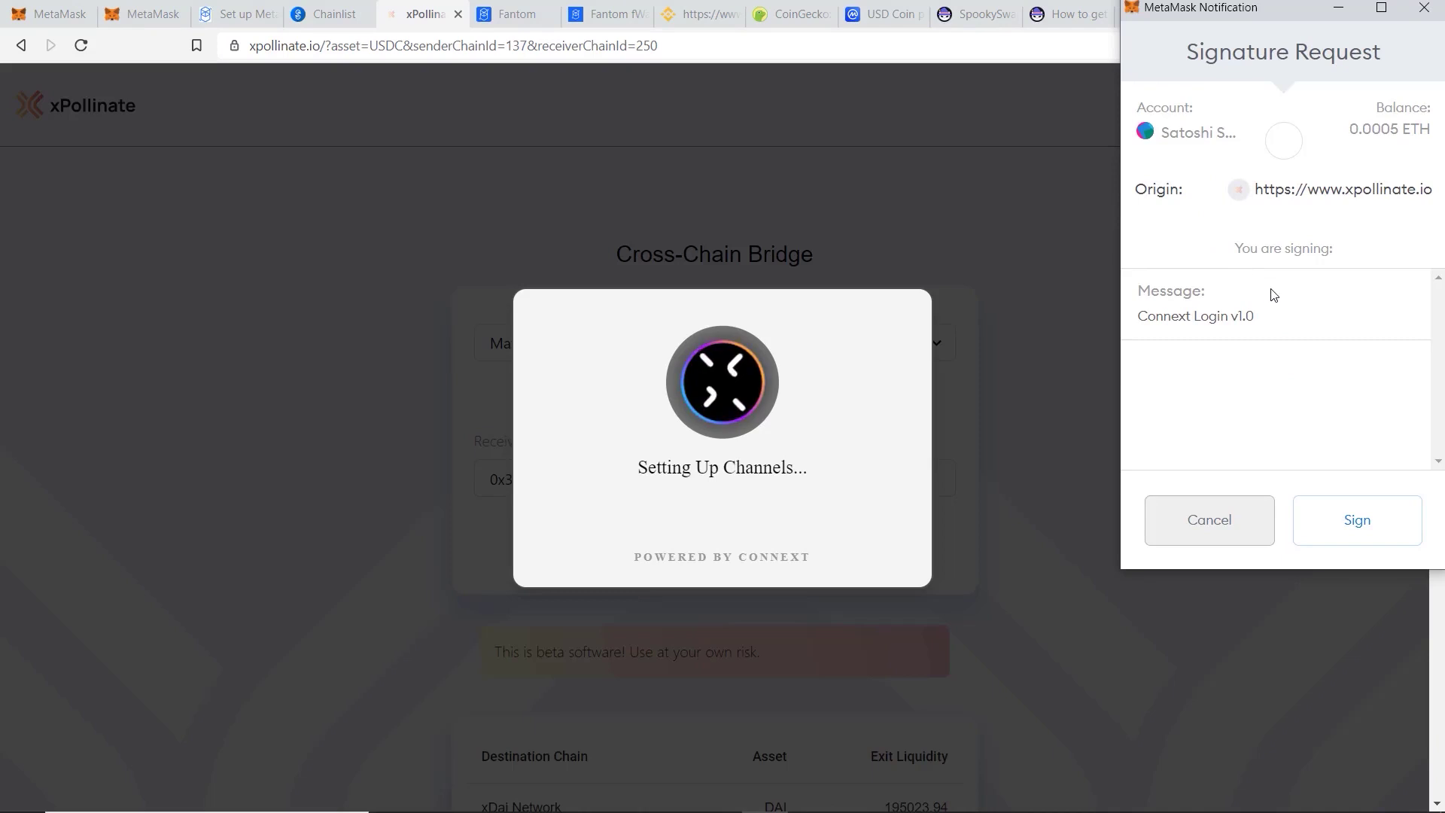
- Sign the Connext login, swap the full 0.9995 USDC balance, and open the gas price setting
{"action": "left_click", "coordinate": [1354, 530]}
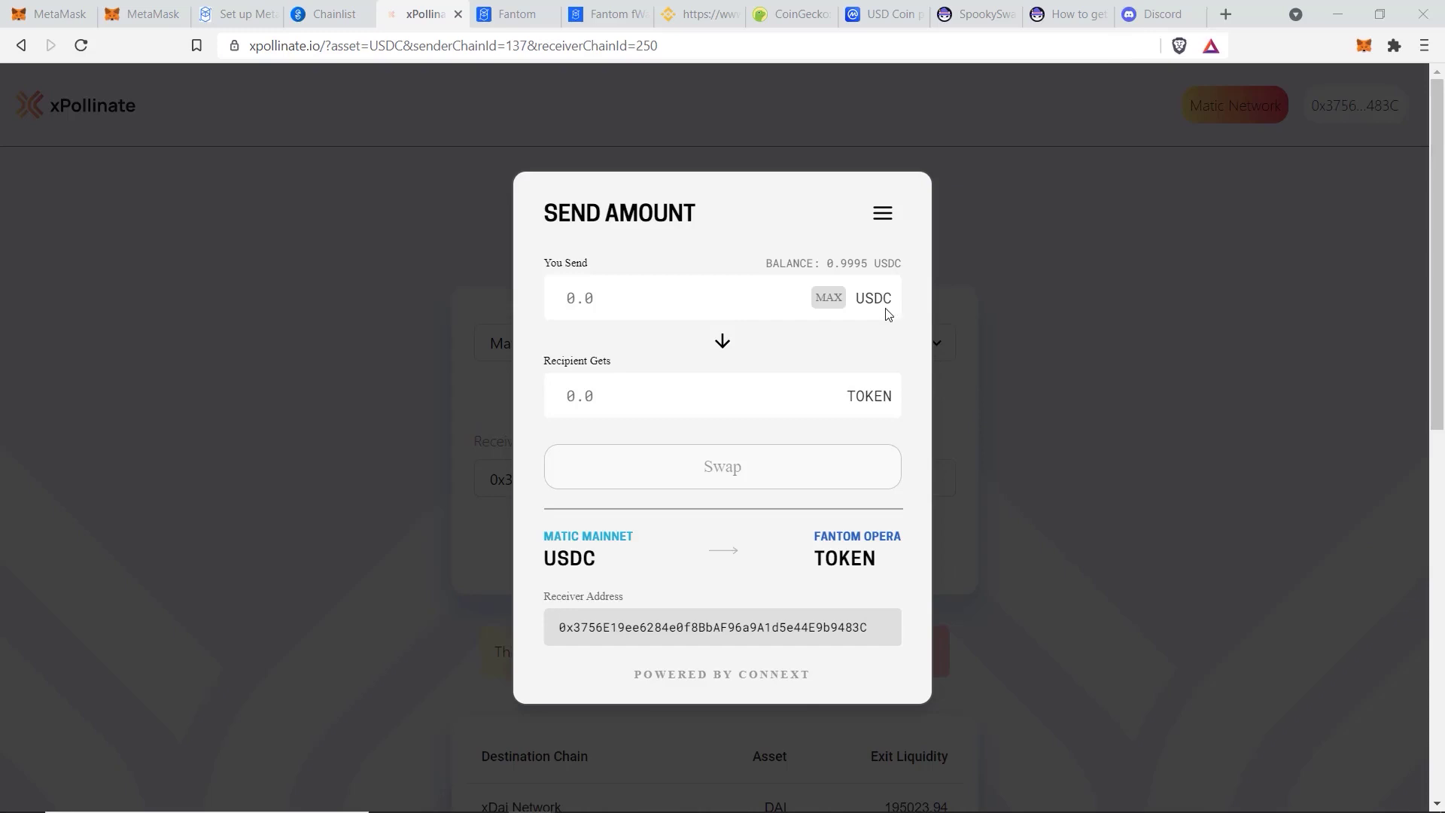
{"action": "left_click", "coordinate": [829, 299]}
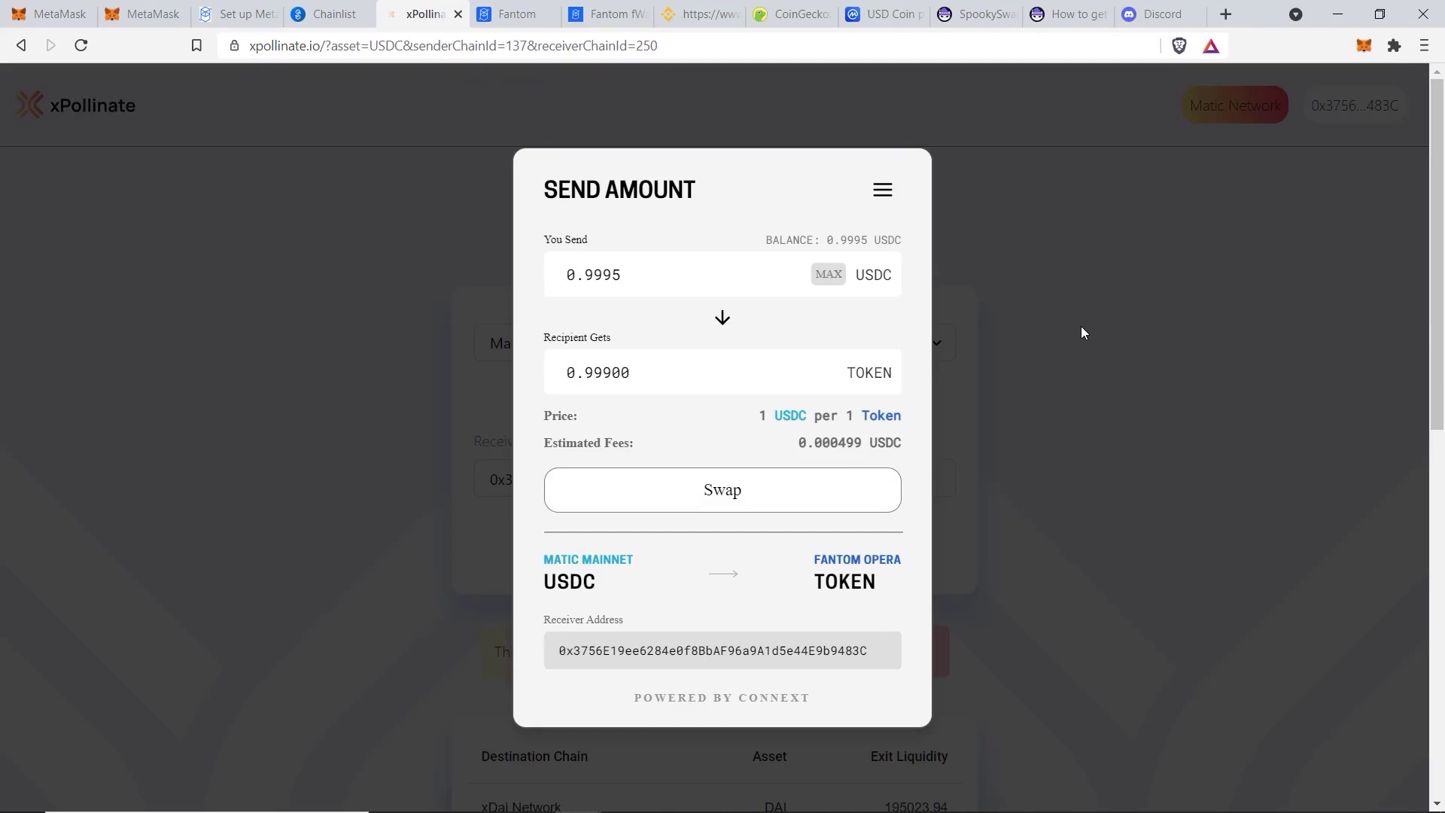
{"action": "left_click", "coordinate": [723, 491]}
{"action": "left_click", "coordinate": [1220, 359]}
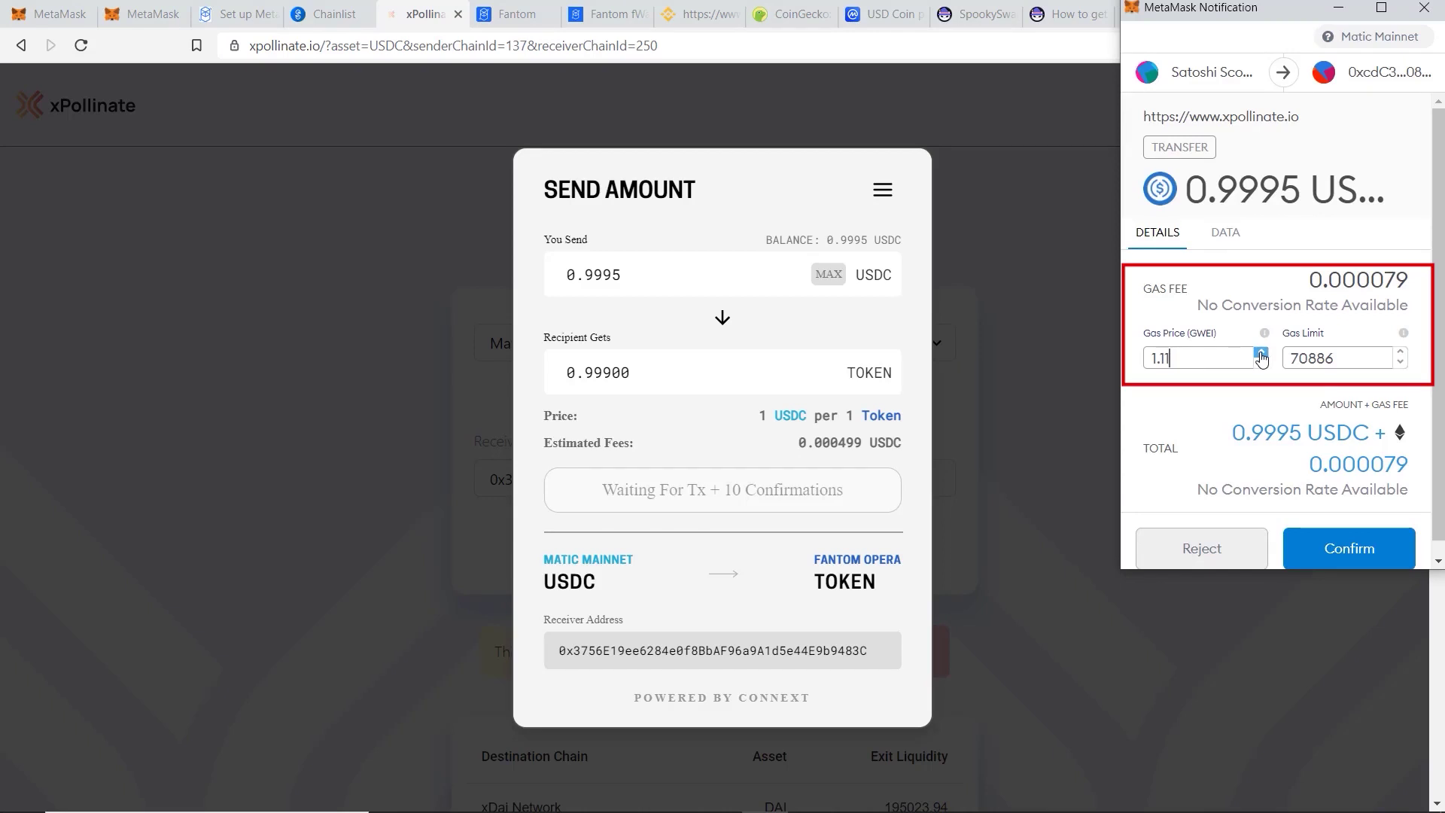
- Raise the gas price to 2.11 Gwei and confirm the 0.9995 USDC bridge transfer
{"action": "left_click", "coordinate": [1261, 354]}
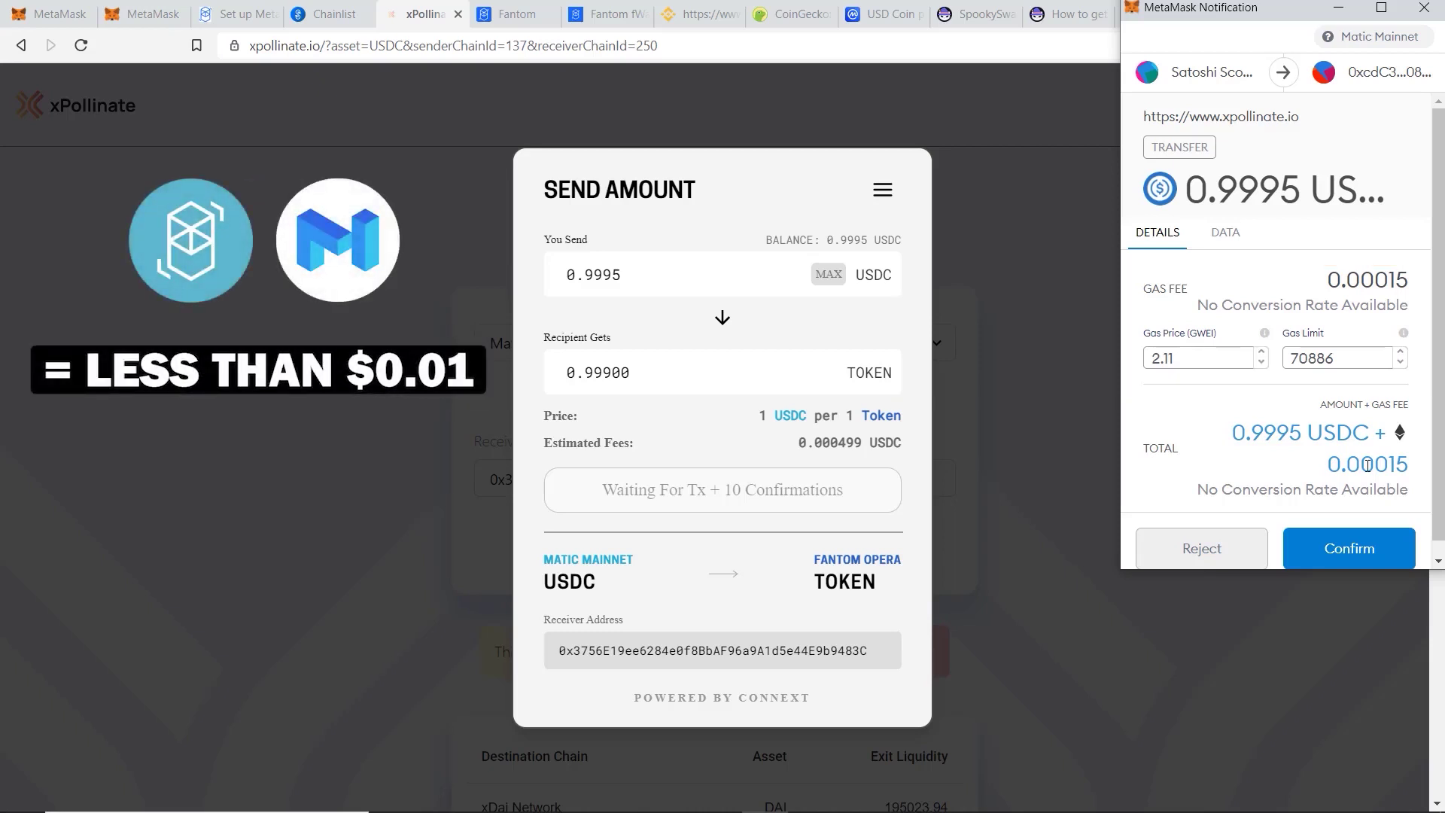
{"action": "left_click", "coordinate": [1356, 530]}
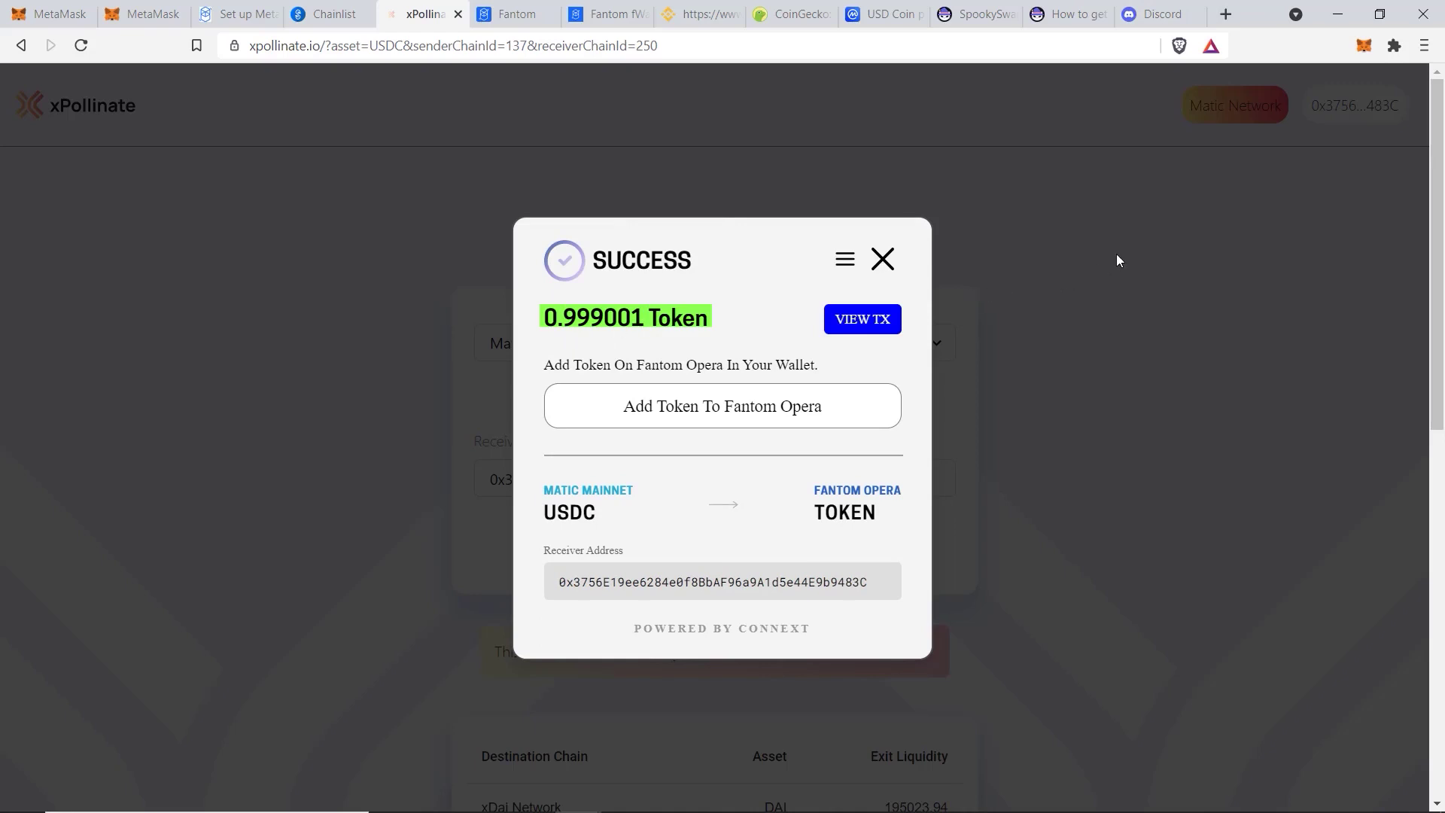
- Switch the MetaMask wallet to the Fantom Opera network, where it shows 0 FTM
{"action": "left_click", "coordinate": [1363, 50]}
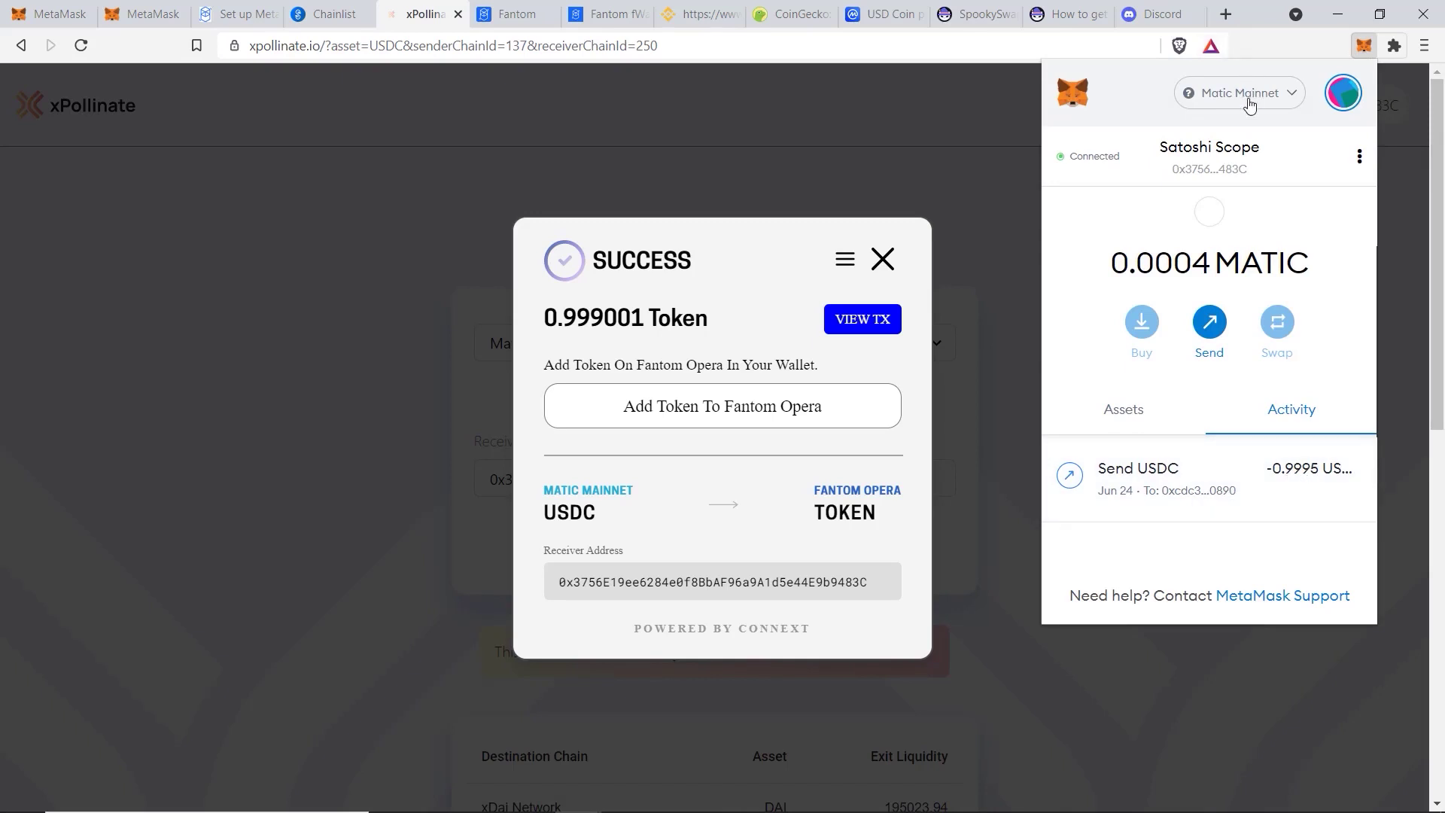
{"action": "left_click", "coordinate": [1273, 101]}
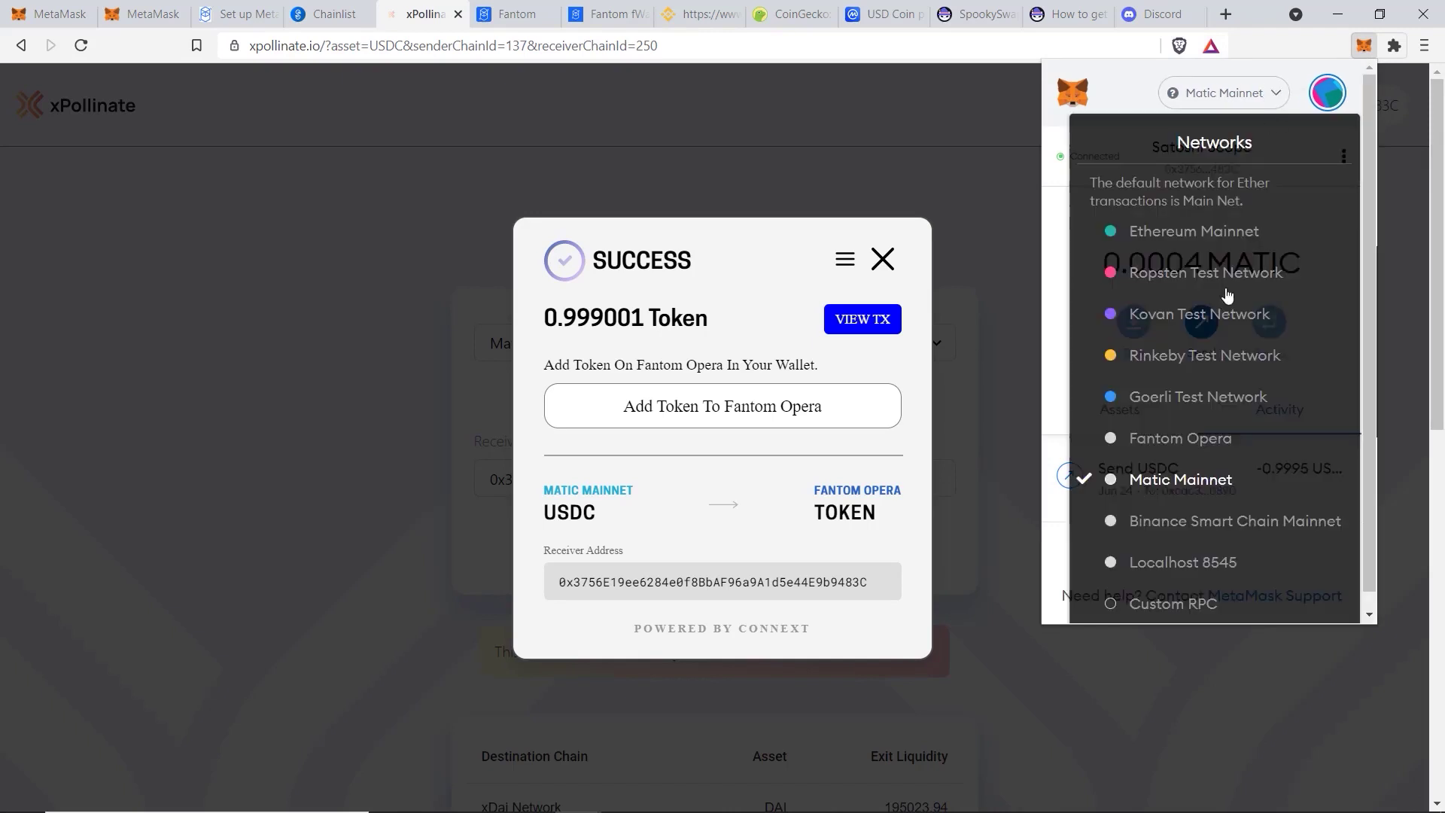
{"action": "left_click", "coordinate": [1201, 443]}
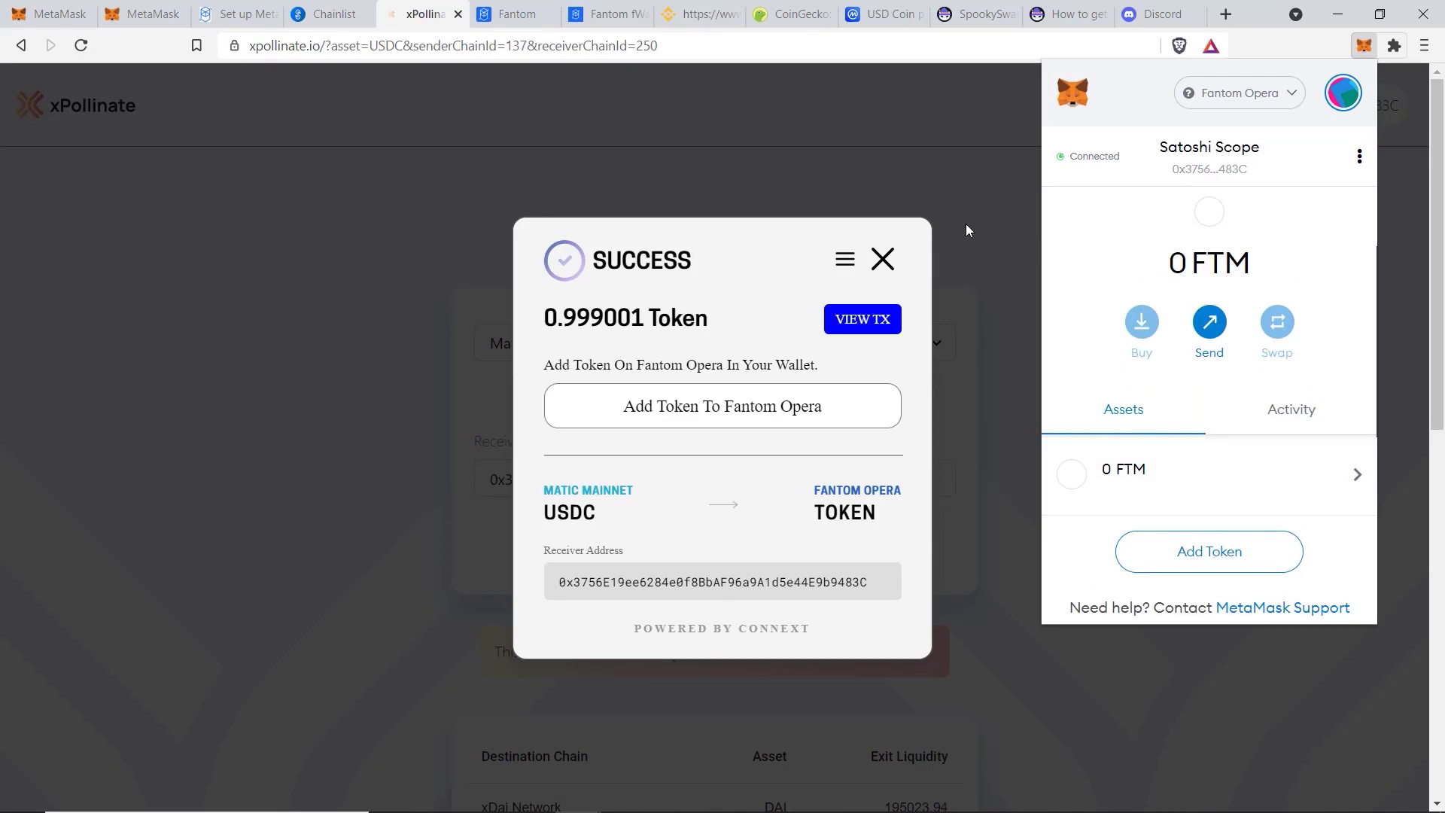
{"action": "left_click", "coordinate": [792, 14]}
- Find USD Coin on CoinGecko and add its Fantom contract to MetaMask, showing 0.999 USDC
{"action": "left_click", "coordinate": [1063, 198]}
{"action": "type", "text": "usdc"}
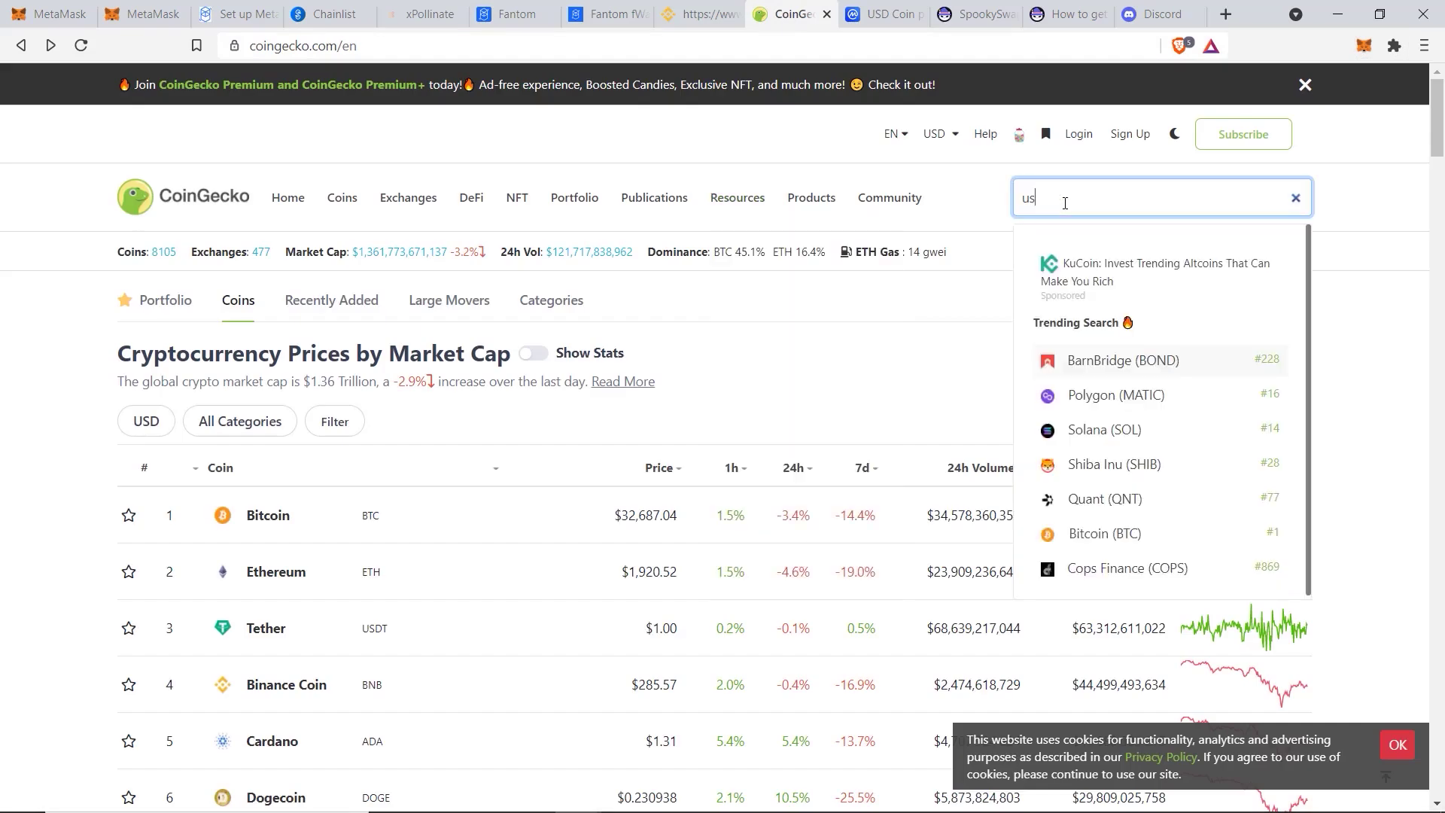
{"action": "left_click", "coordinate": [1121, 361]}
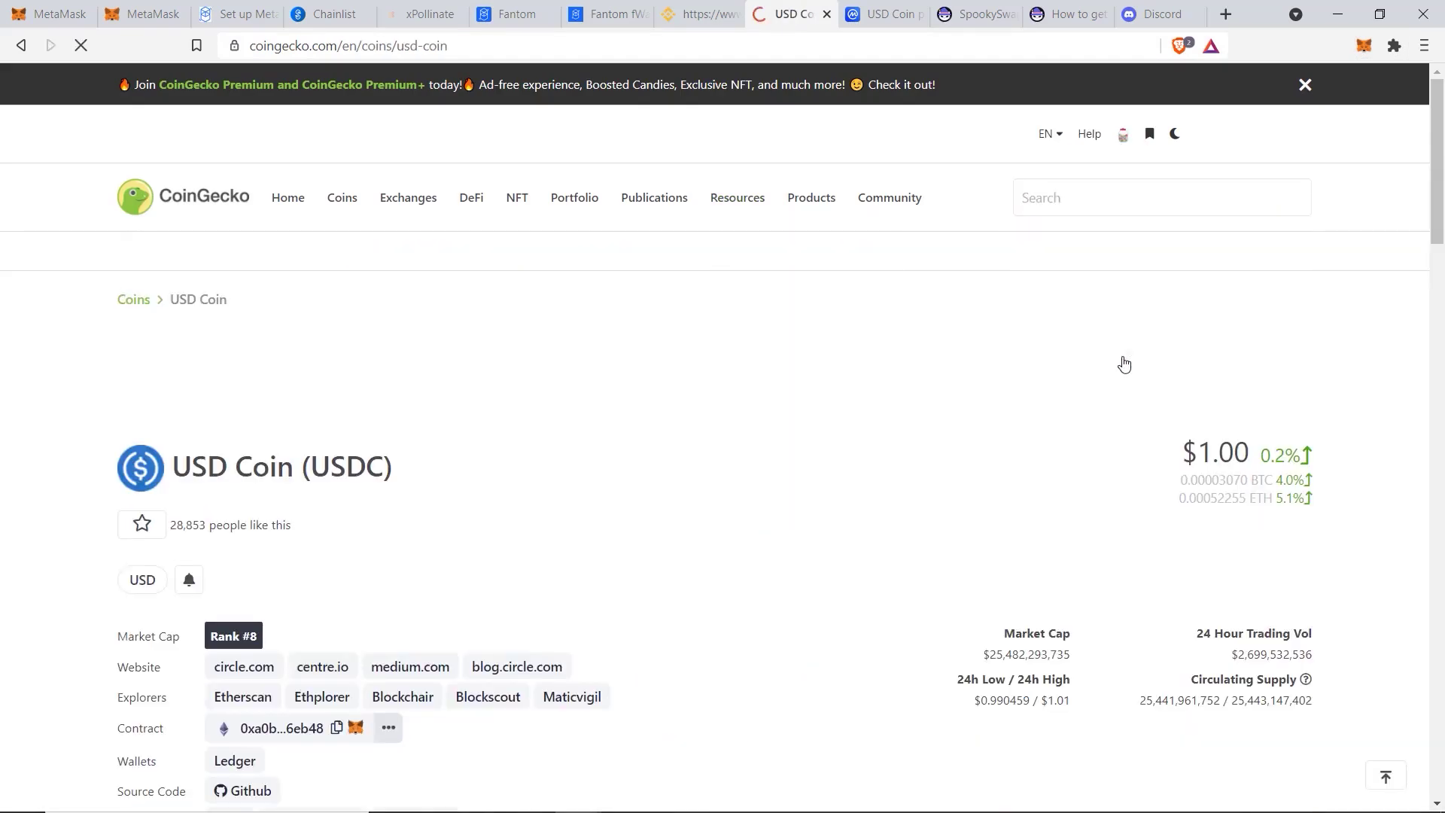
{"action": "scroll", "coordinate": [451, 526], "scroll_direction": "down", "scroll_amount": 1}
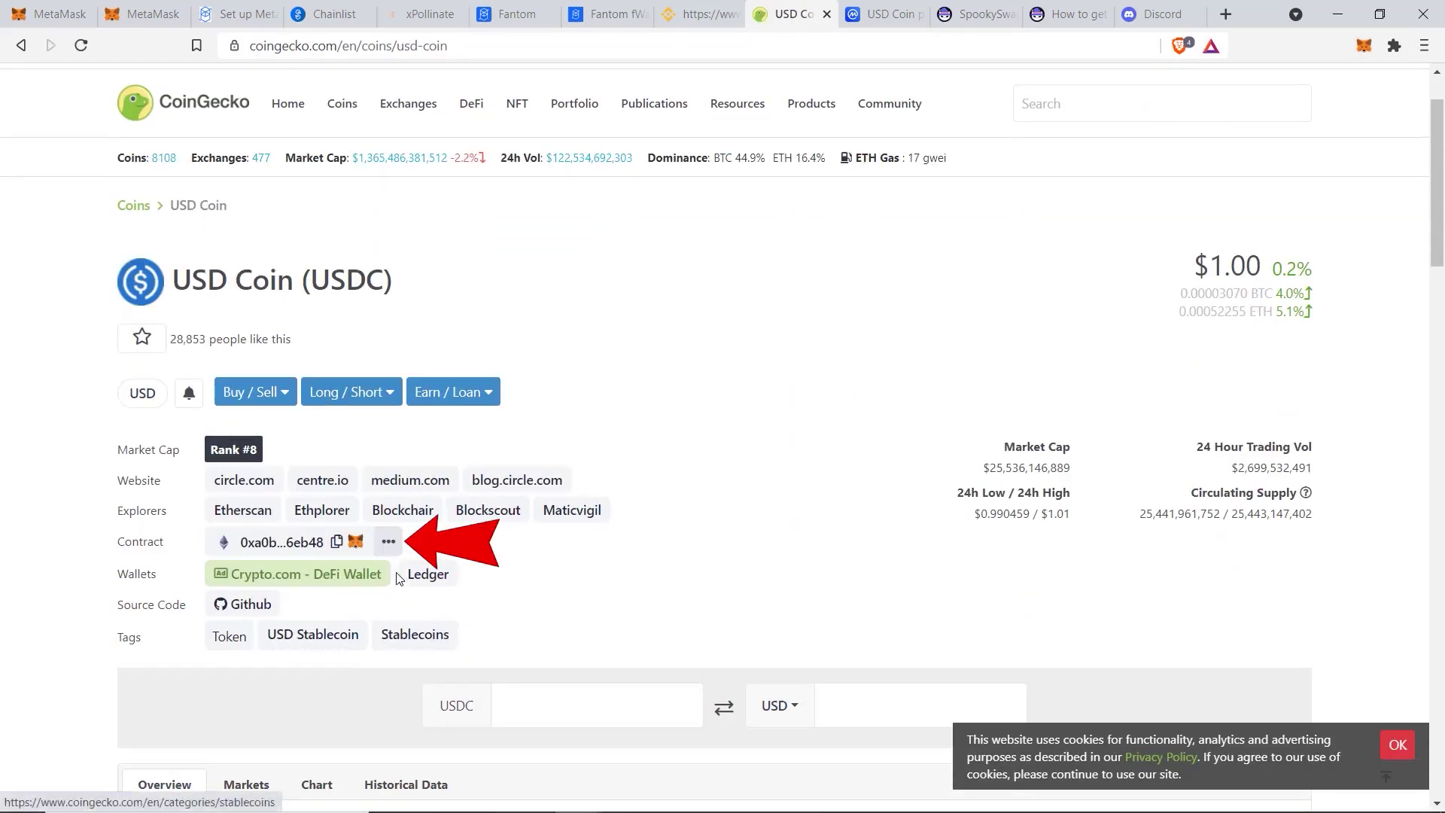
{"action": "left_click", "coordinate": [388, 634]}
{"action": "scroll", "coordinate": [391, 639], "scroll_direction": "down", "scroll_amount": 3}
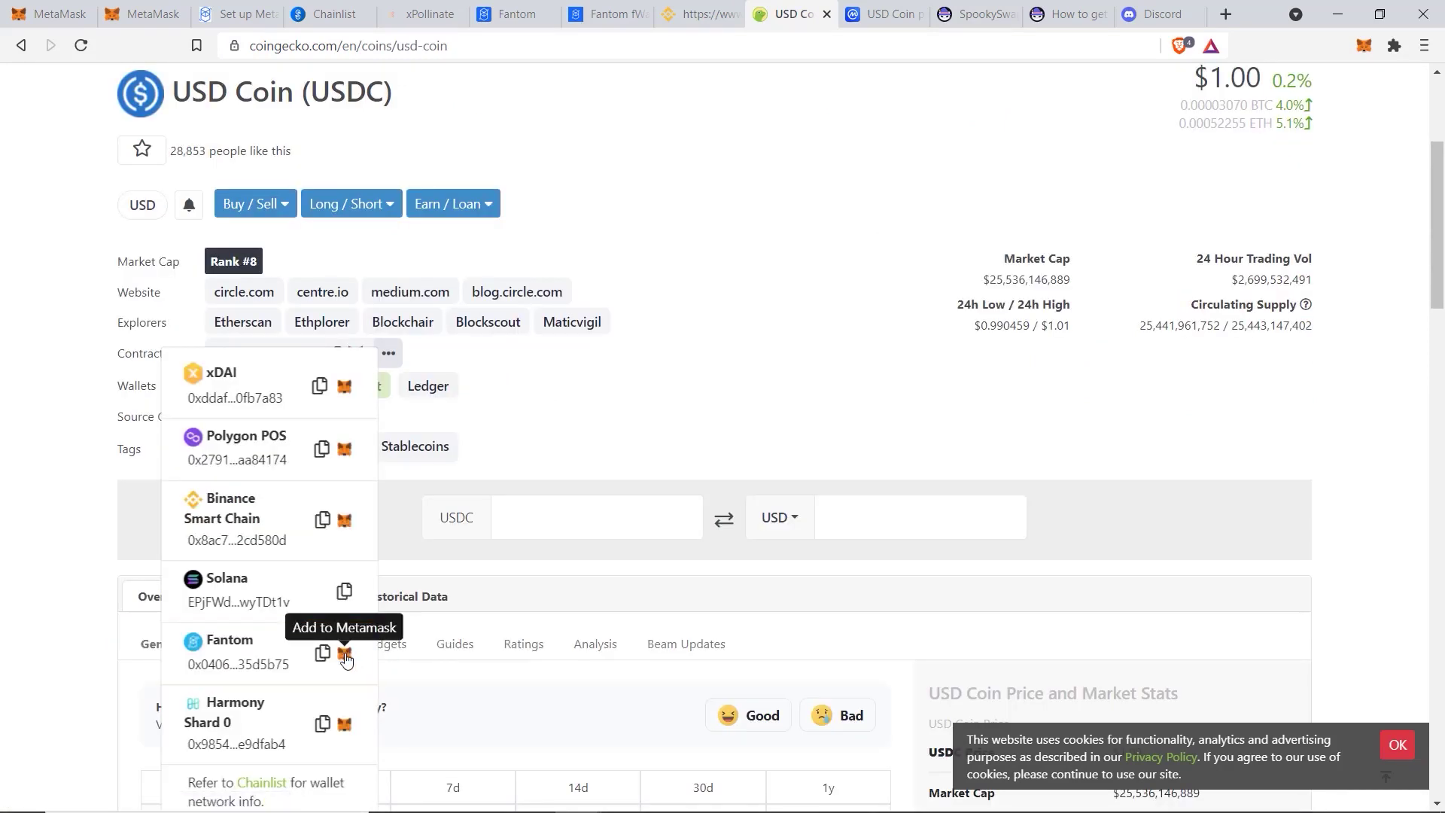
{"action": "left_click", "coordinate": [345, 659]}
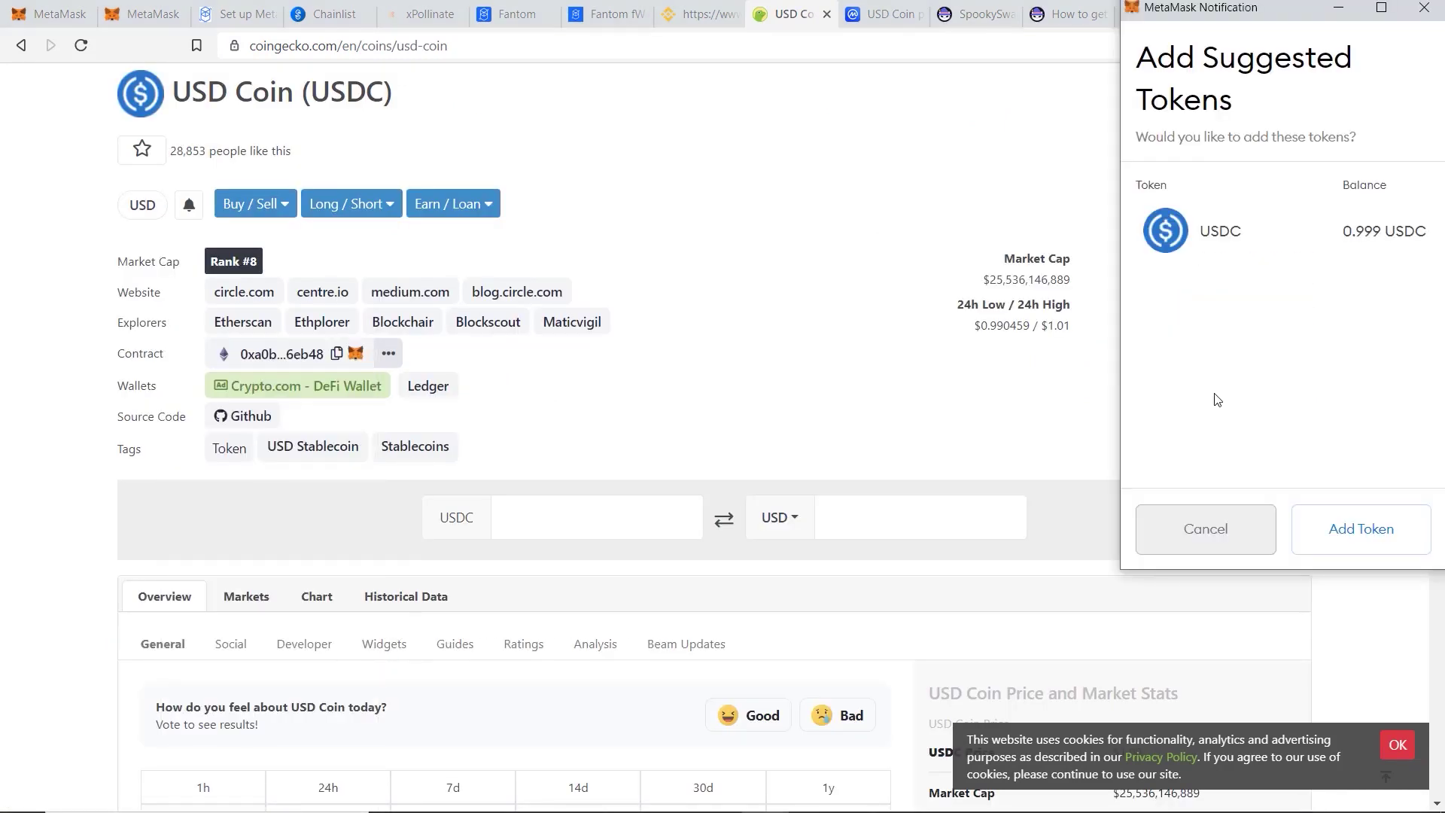
{"action": "left_click", "coordinate": [1332, 535]}
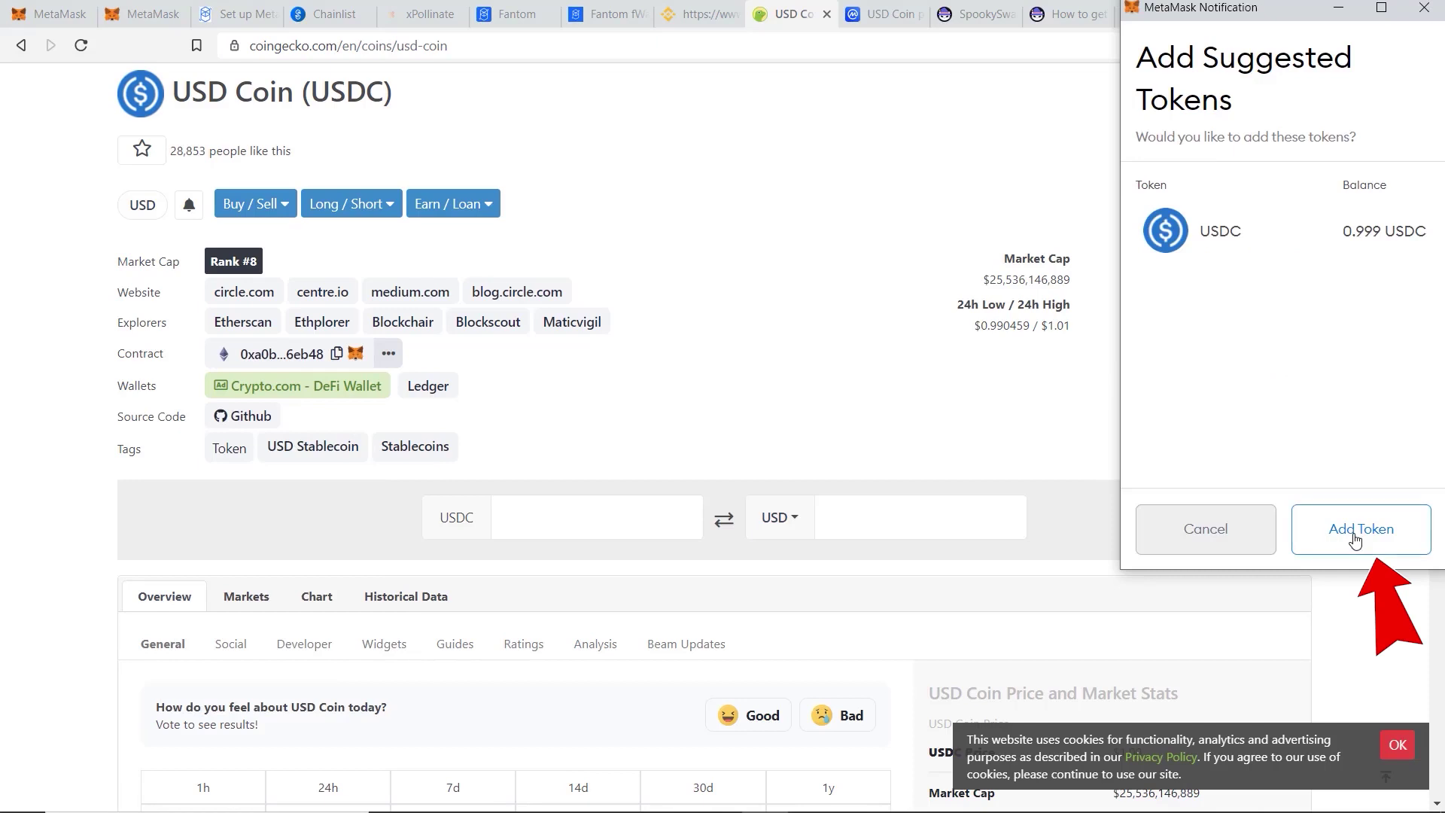
{"action": "left_click", "coordinate": [158, 6]}
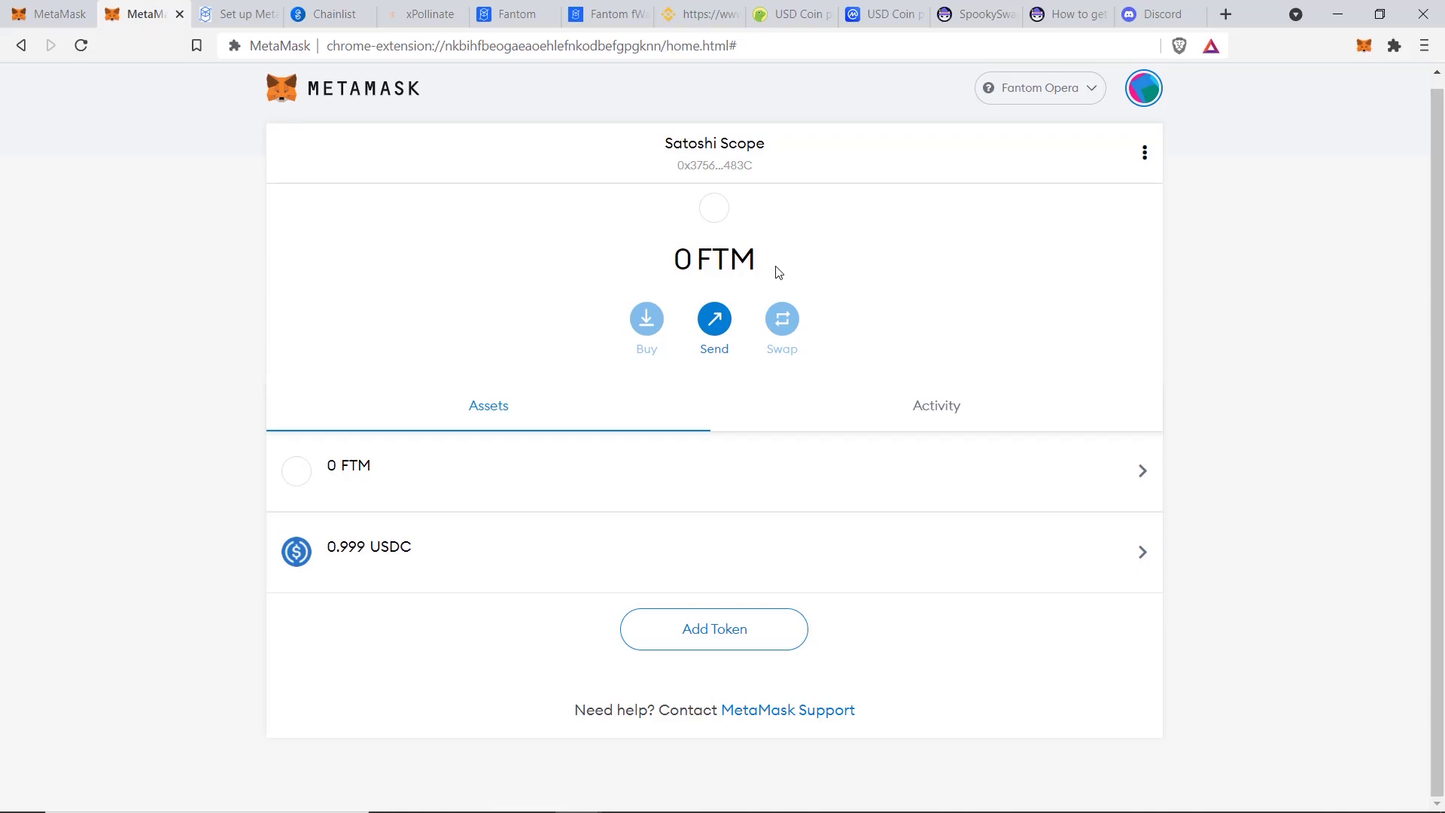
{"action": "left_click_drag", "start_coordinate": [756, 262], "coordinate": [702, 258]}
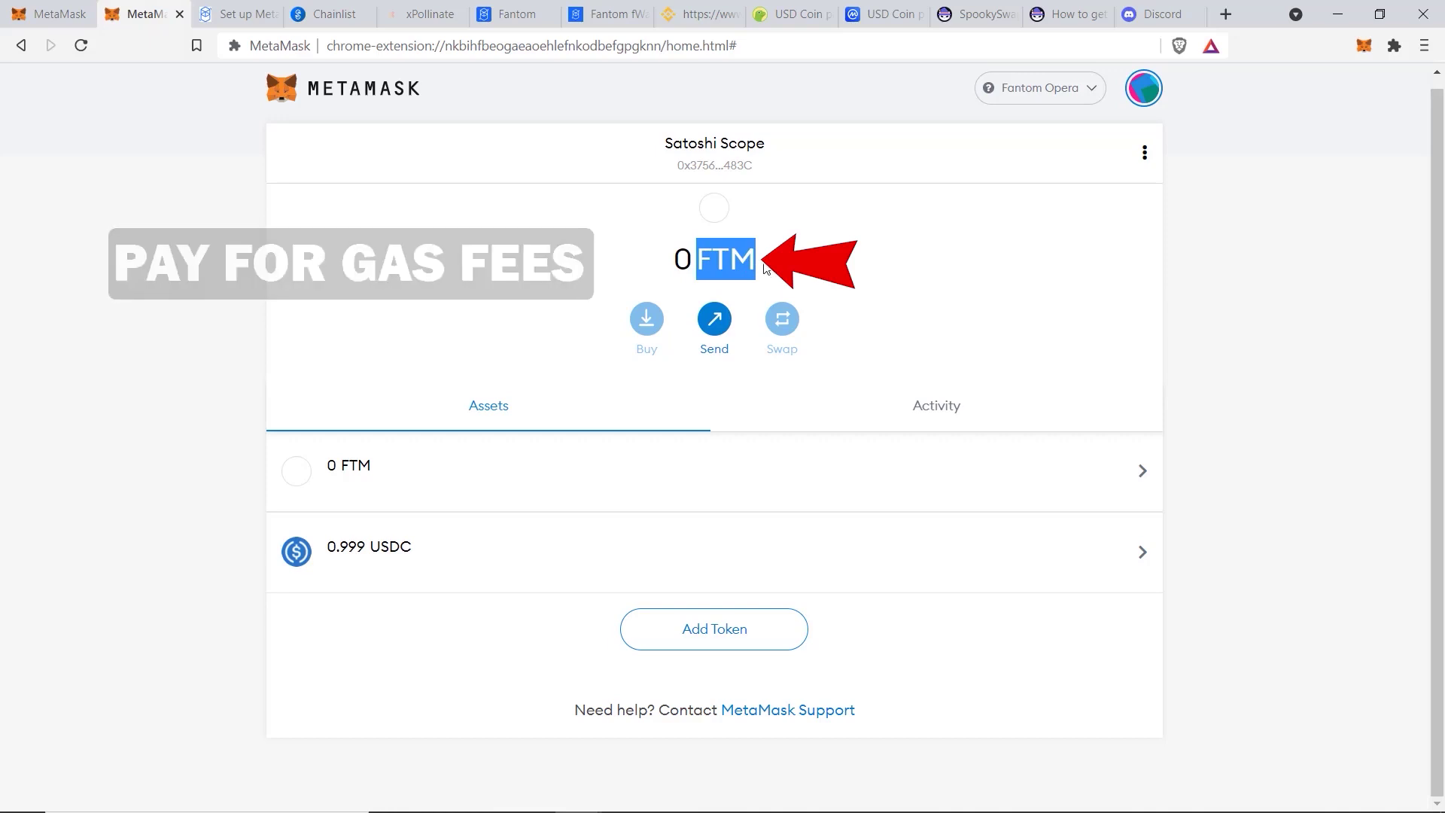
{"action": "left_click", "coordinate": [767, 269]}
{"action": "mouse_move", "coordinate": [412, 569]}
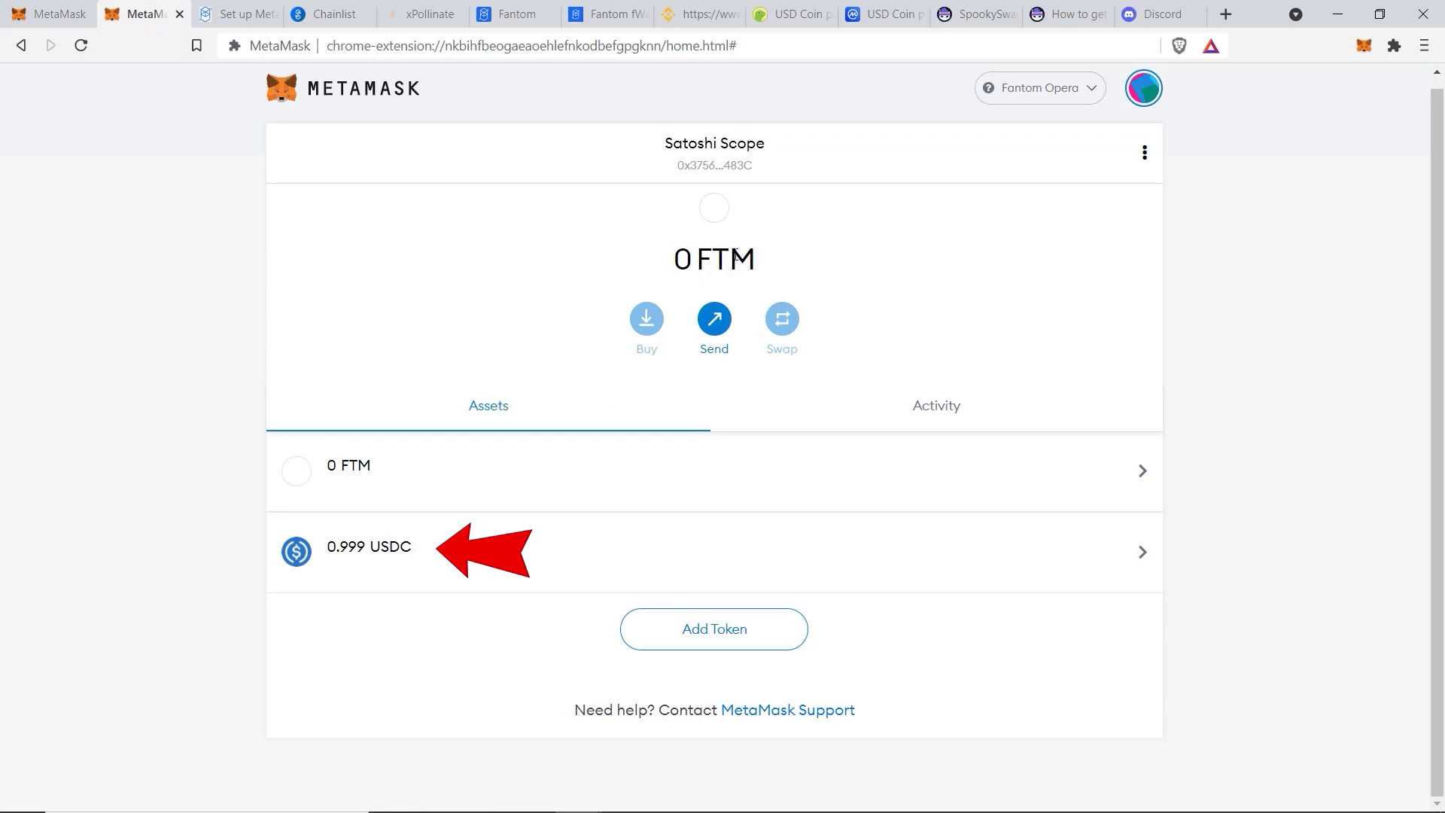
{"action": "mouse_move", "coordinate": [745, 259]}
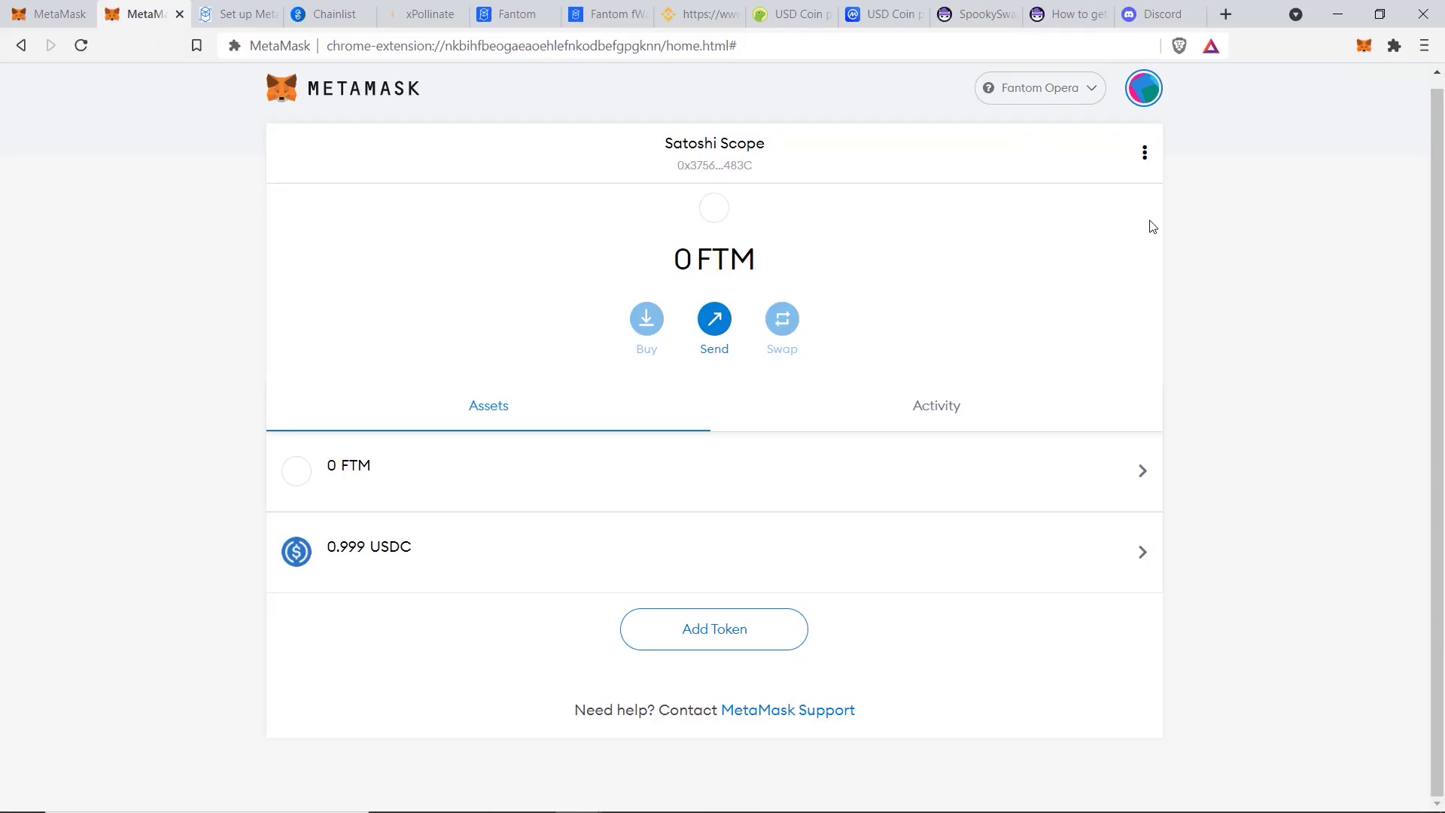
- Load the Fantom Discord via chat.fantom.network and start a !faucet message to the FantomTip bot
{"action": "left_click", "coordinate": [1156, 22]}
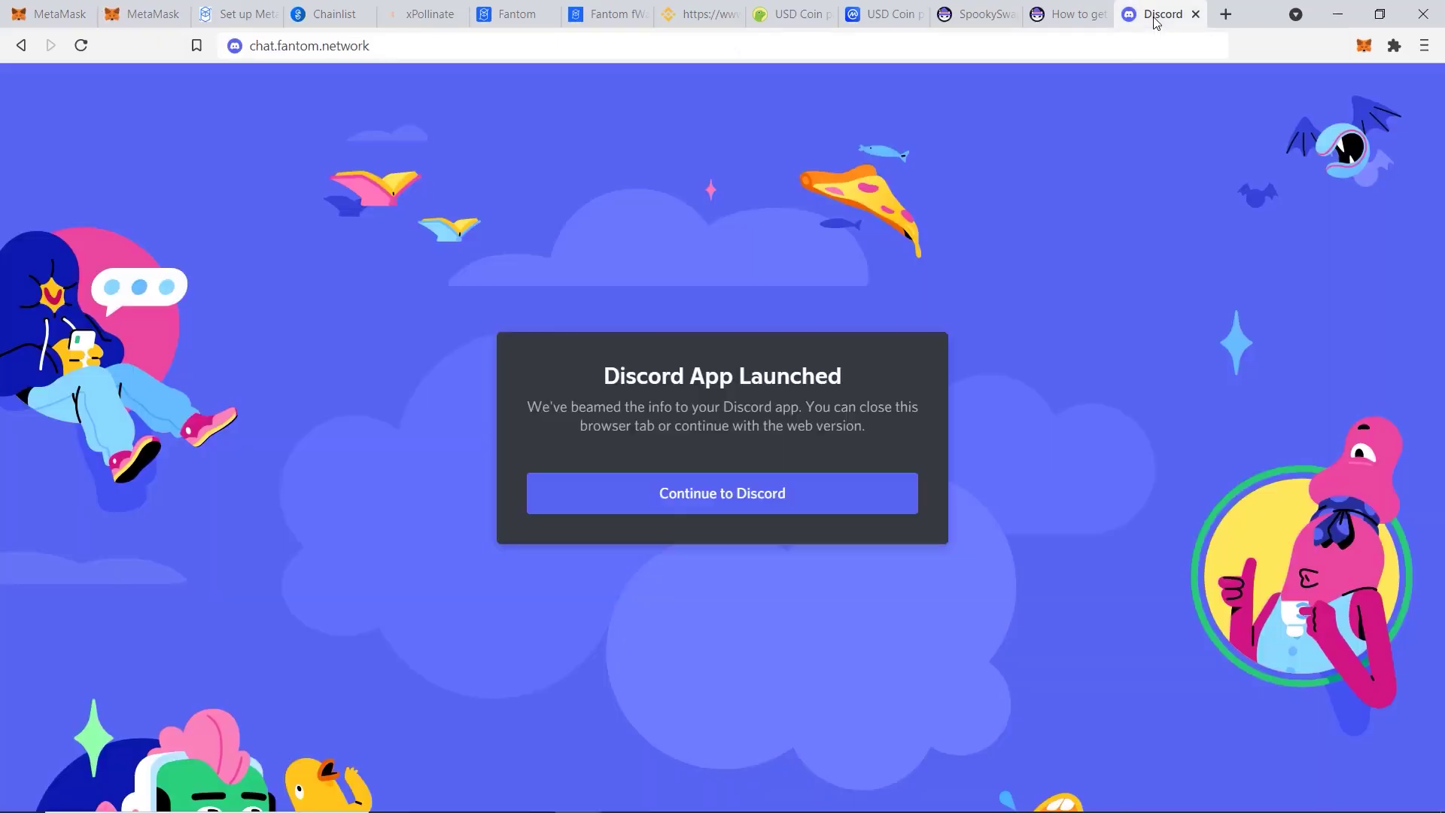
{"action": "left_click", "coordinate": [373, 46]}
{"action": "key", "text": "Return"}
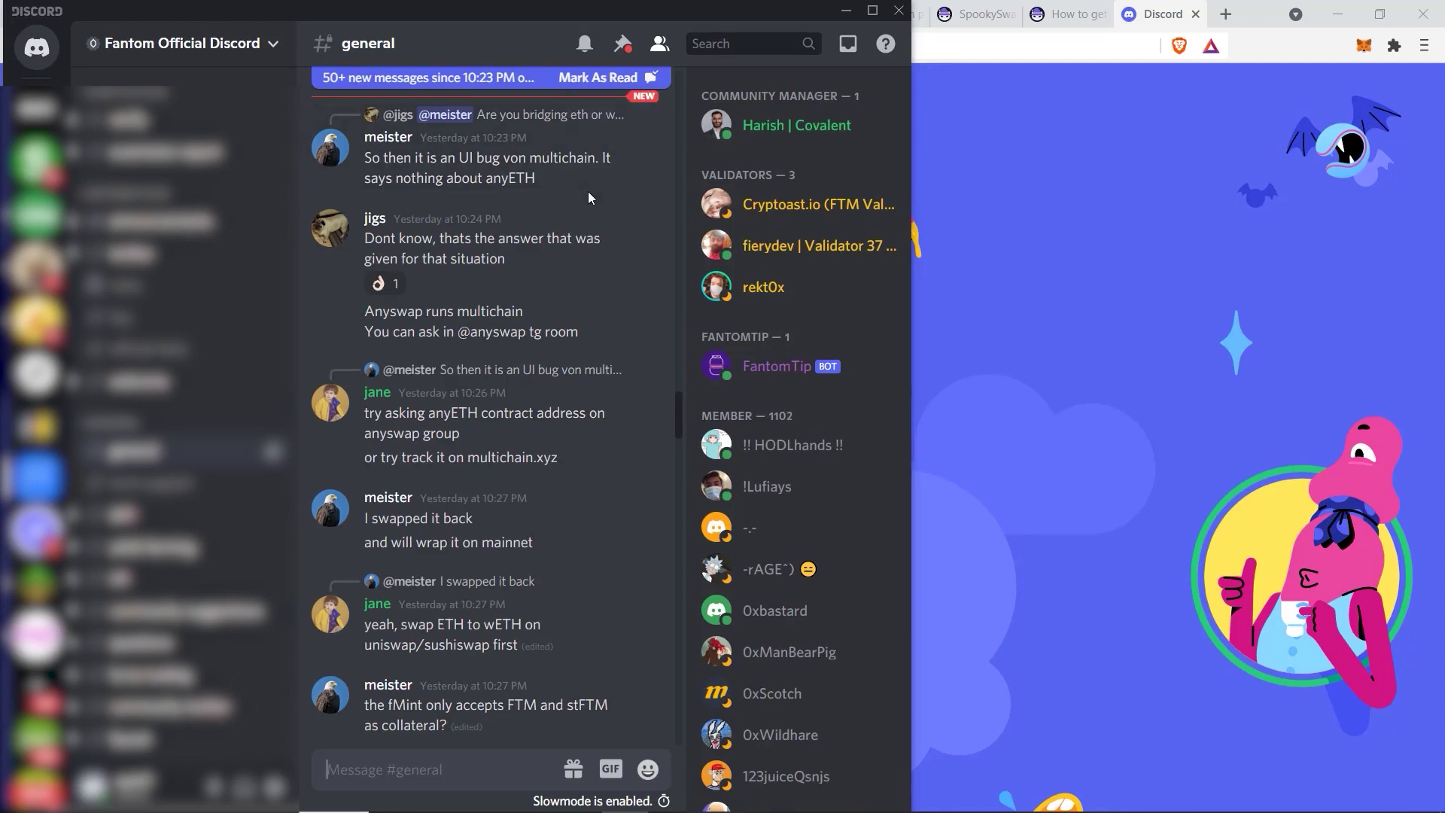
{"action": "left_click", "coordinate": [774, 379]}
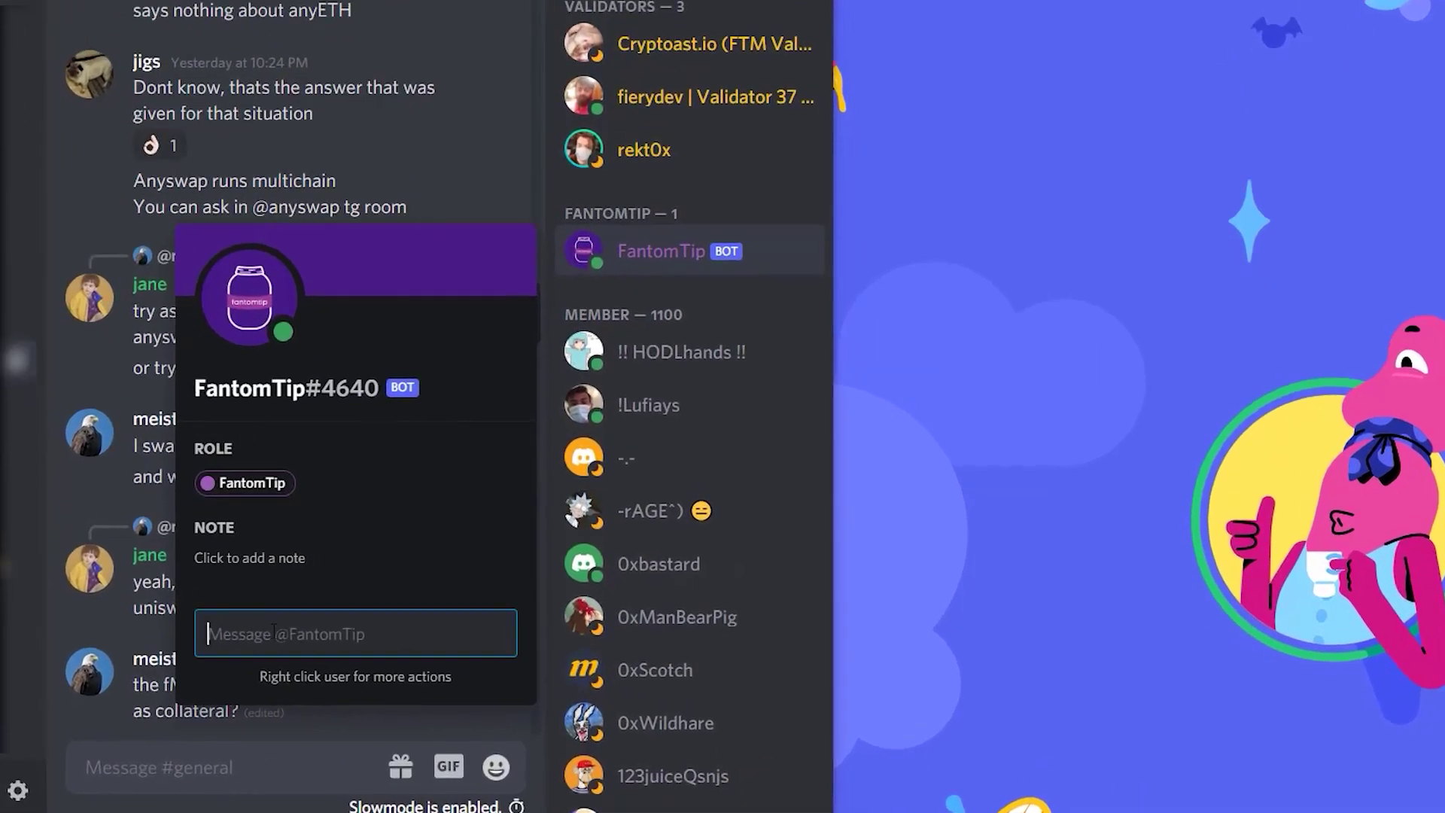
{"action": "type", "text": "!"}
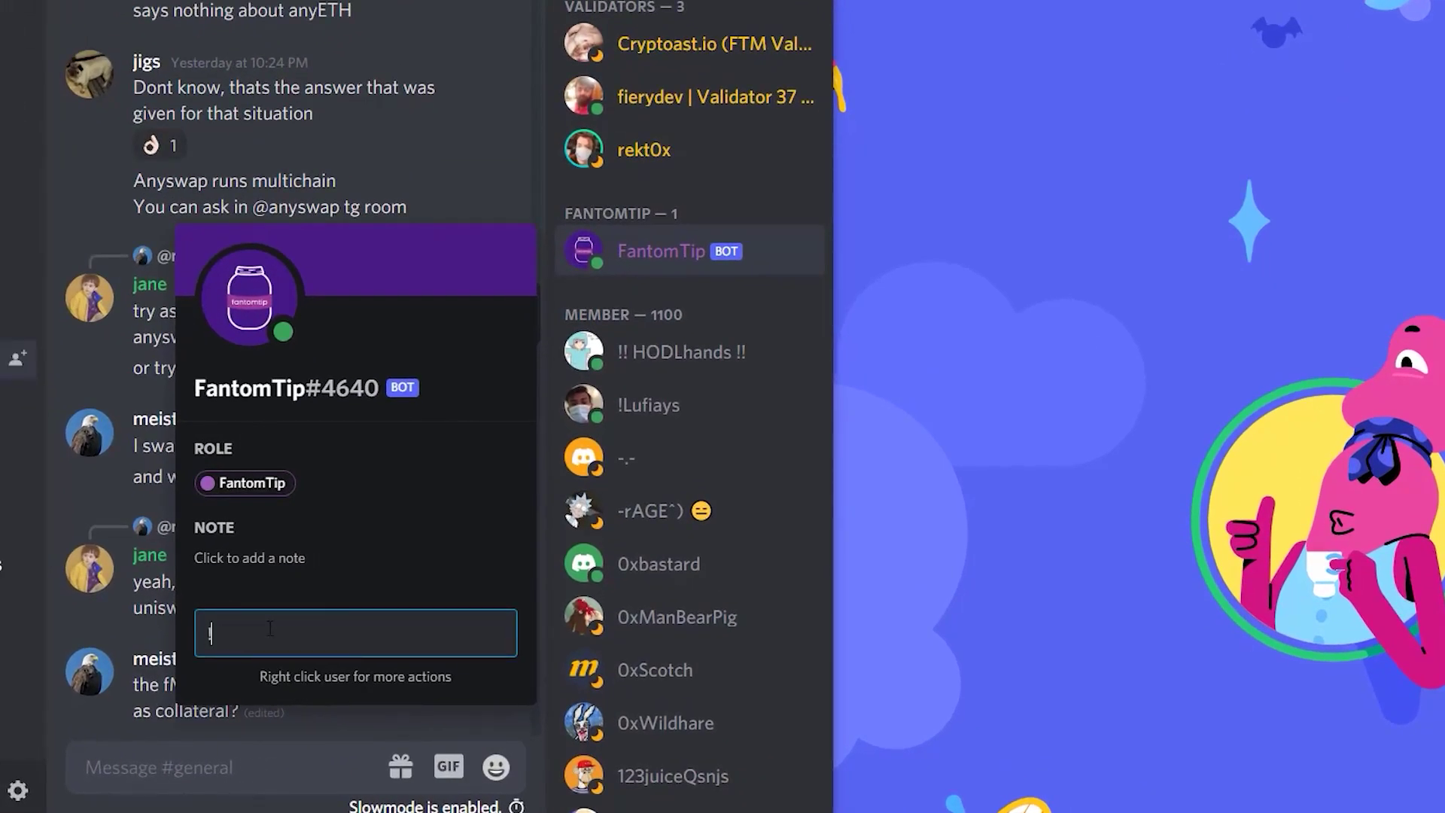
{"action": "type", "text": "faucet"}
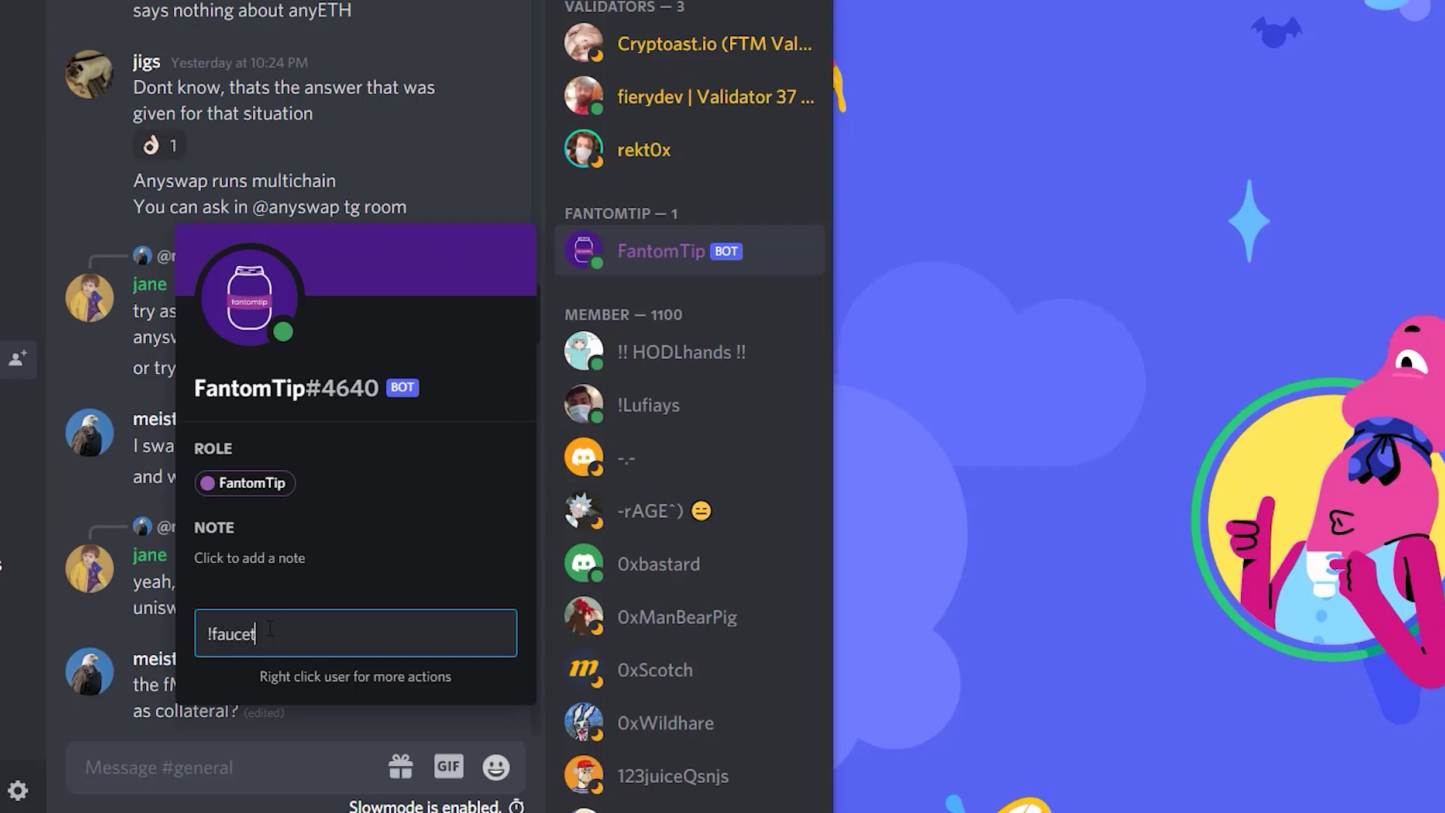
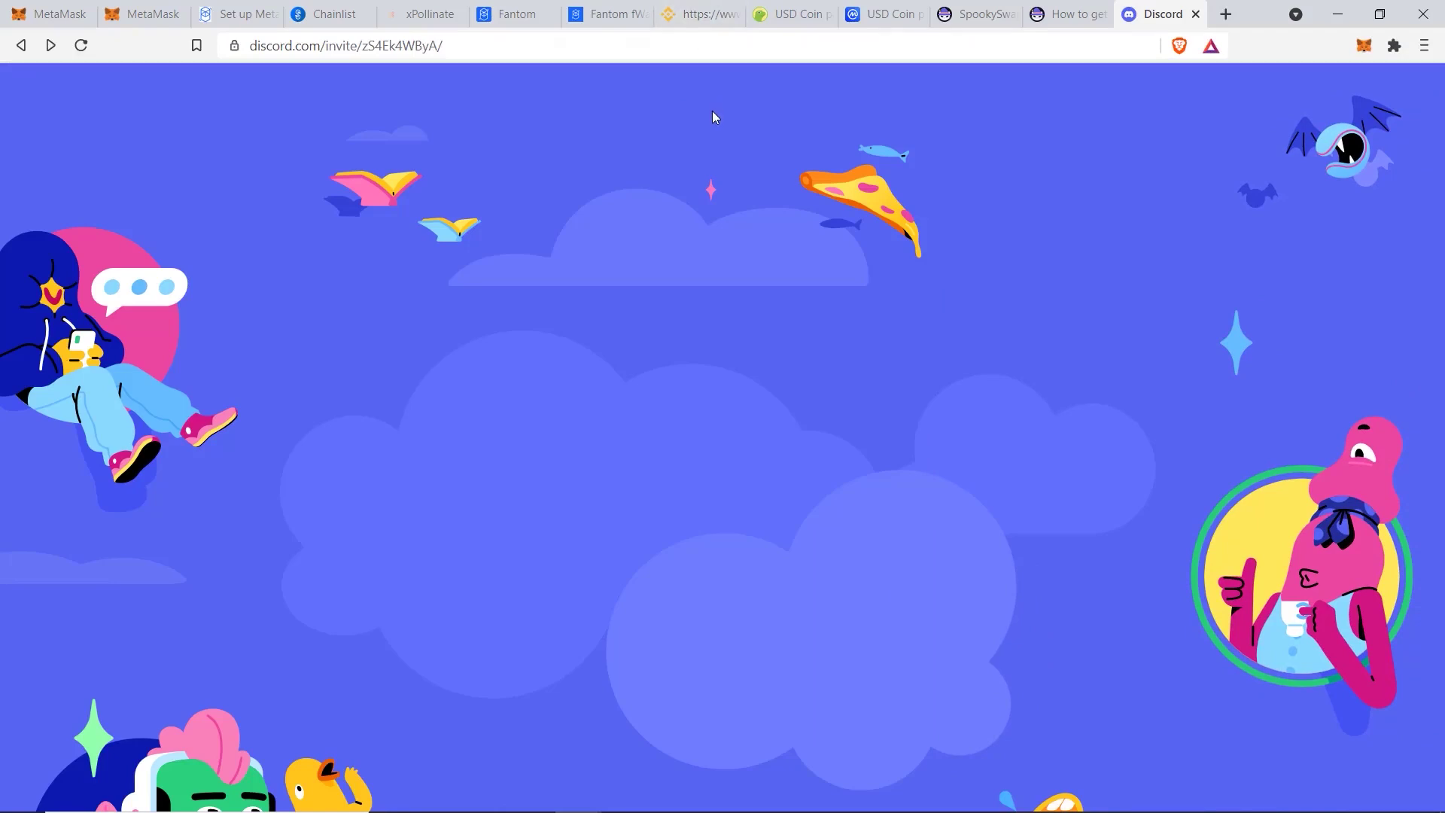
- Bring up Binance's Withdraw Crypto page with FTM Fantom and its 42 FTM balance
{"action": "left_click", "coordinate": [689, 15]}
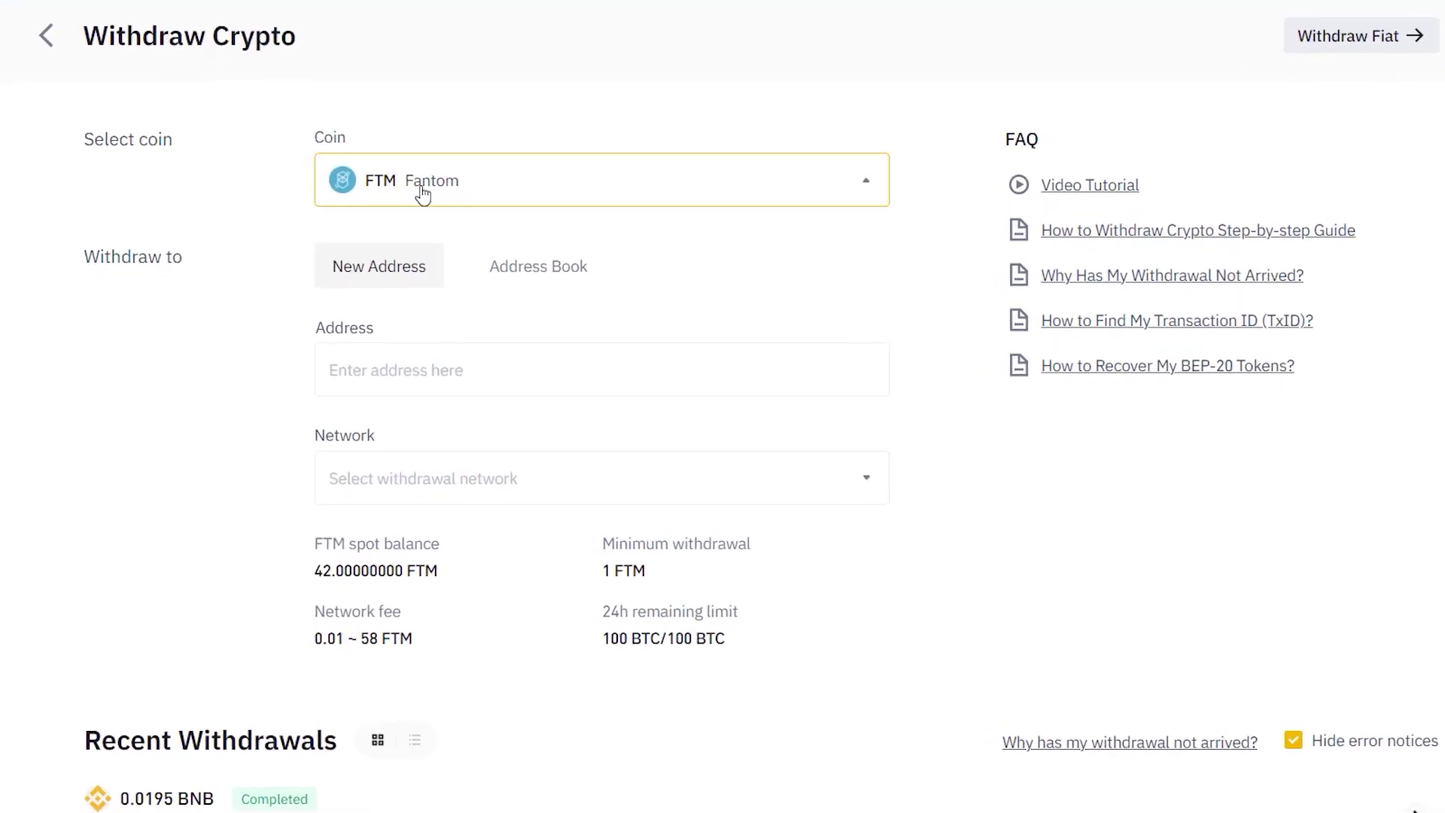
- Choose FTM Fantom as the coin to withdraw
{"action": "left_click", "coordinate": [423, 194]}
{"action": "left_click", "coordinate": [591, 207]}
{"action": "type", "text": "ft"}
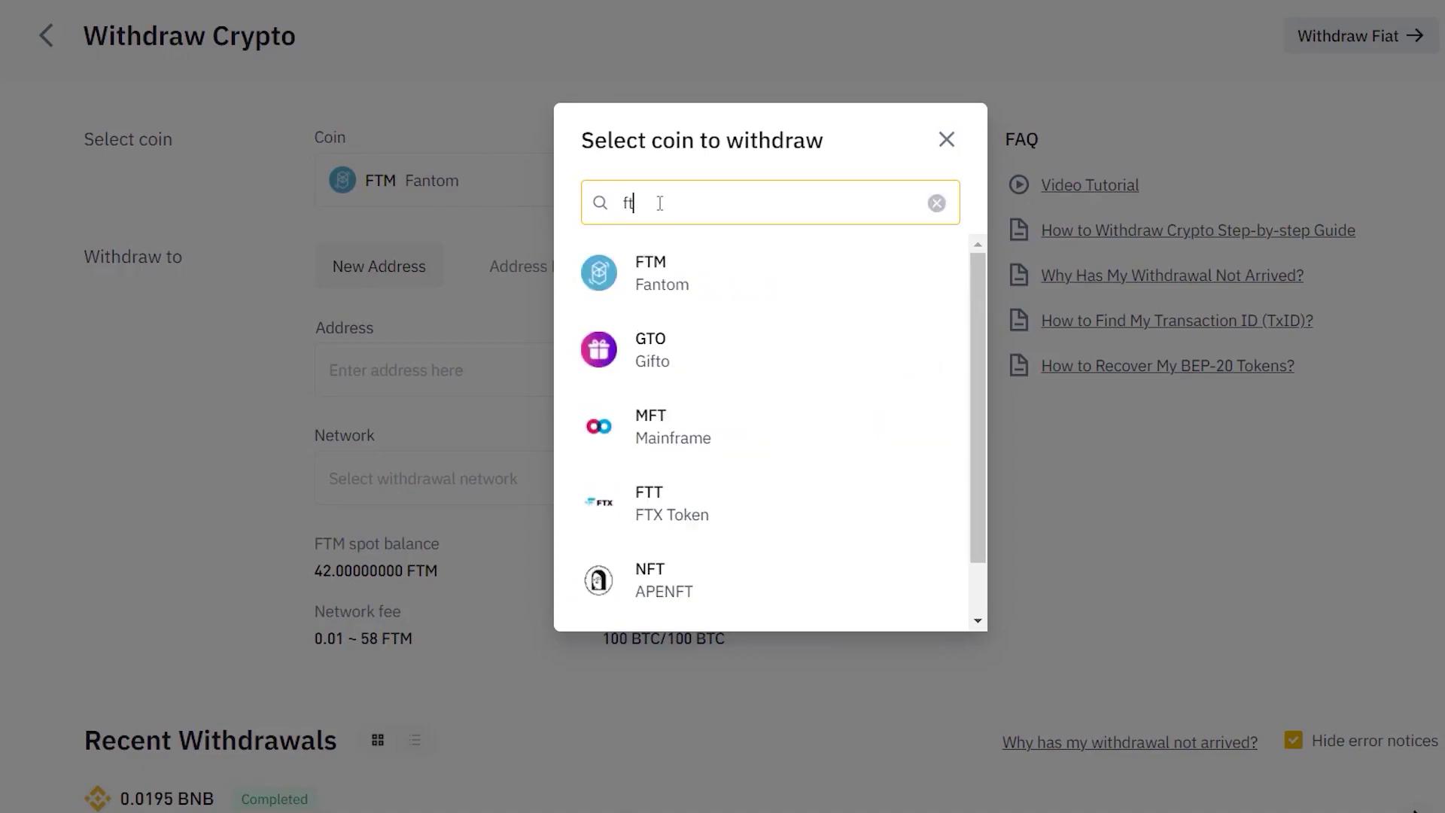
{"action": "left_click", "coordinate": [444, 371]}
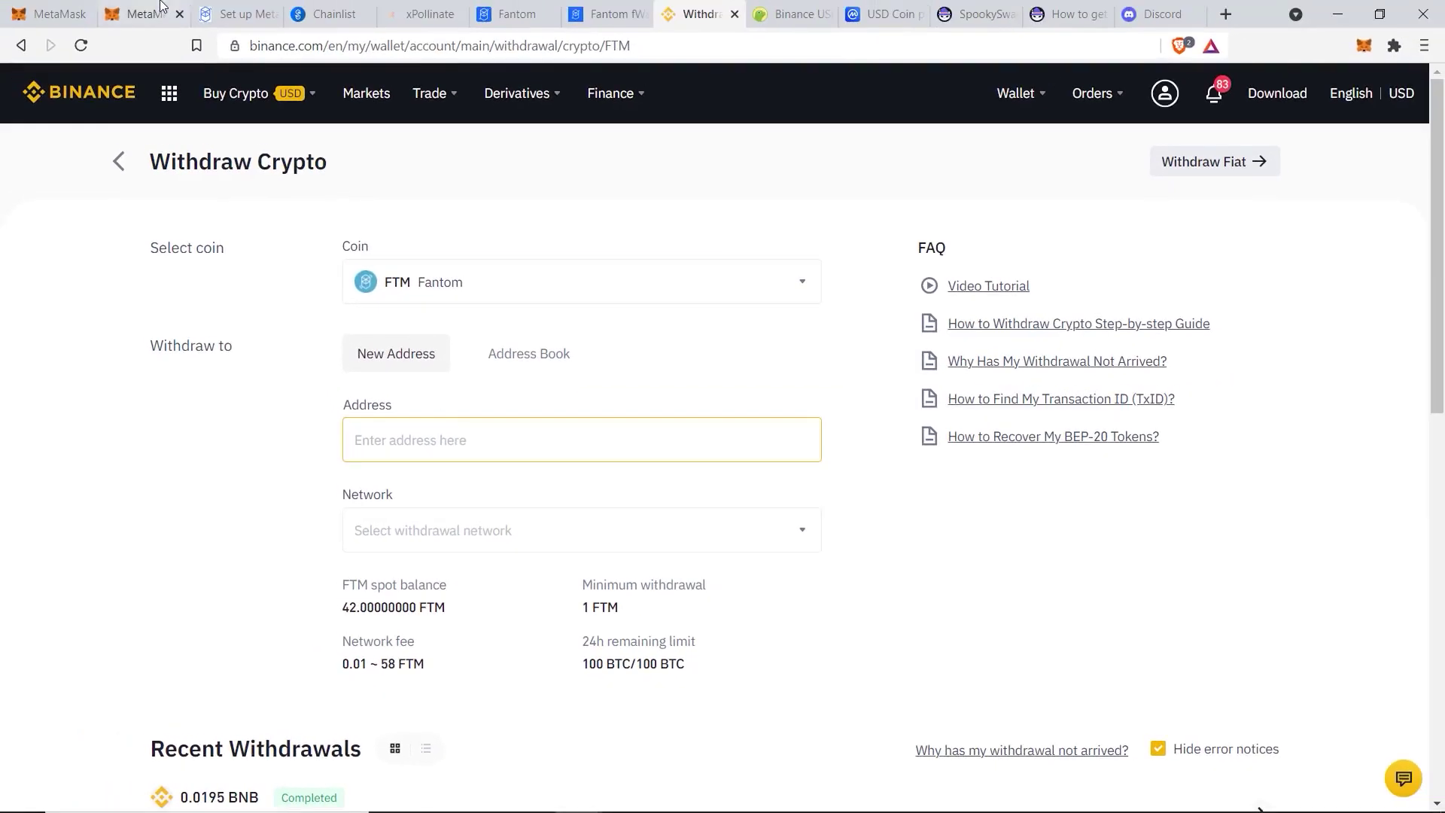
- Copy the MetaMask account address into Binance's withdrawal Address field
{"action": "left_click", "coordinate": [160, 7]}
{"action": "left_click", "coordinate": [711, 174]}
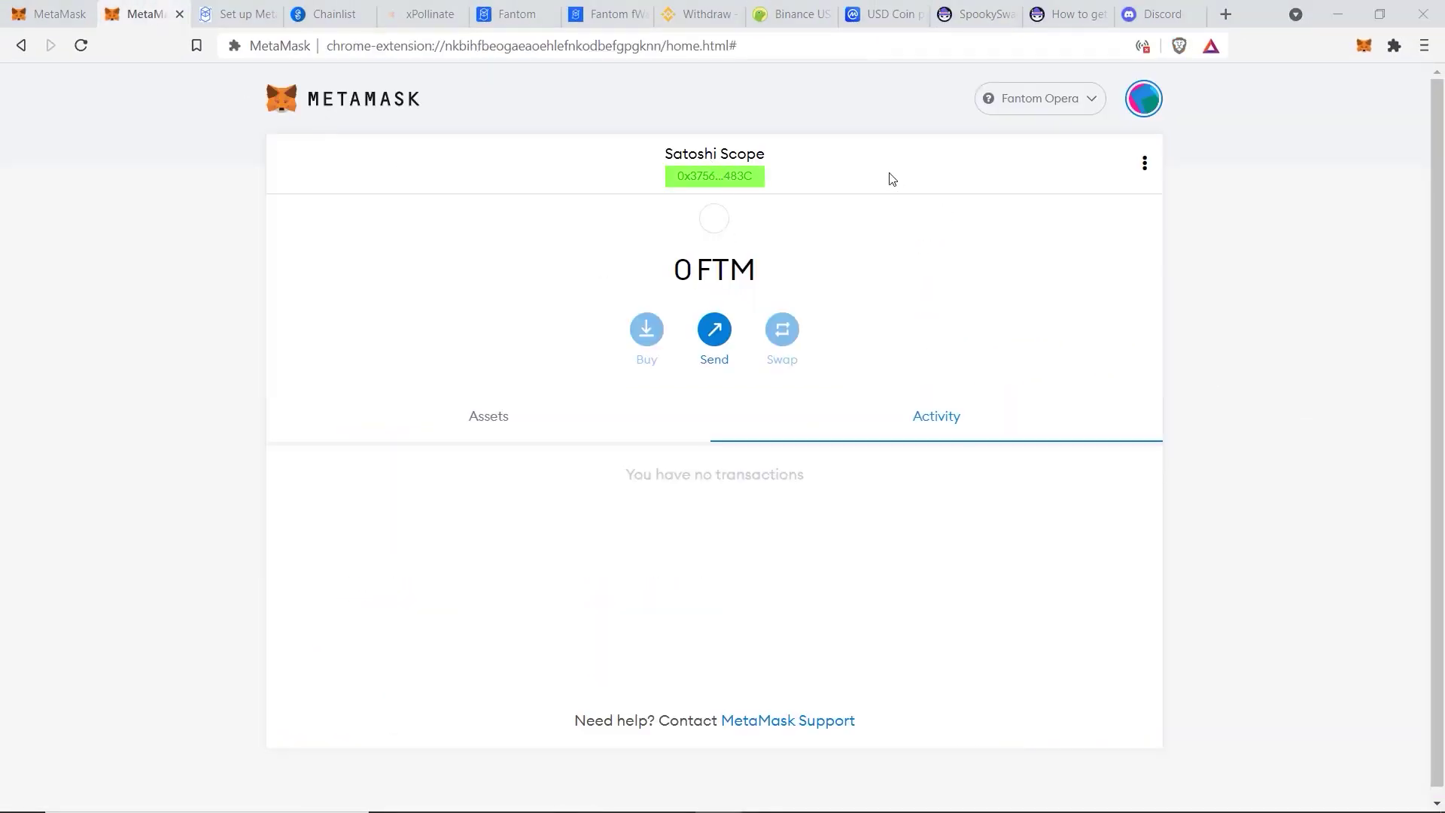
{"action": "left_click", "coordinate": [705, 14]}
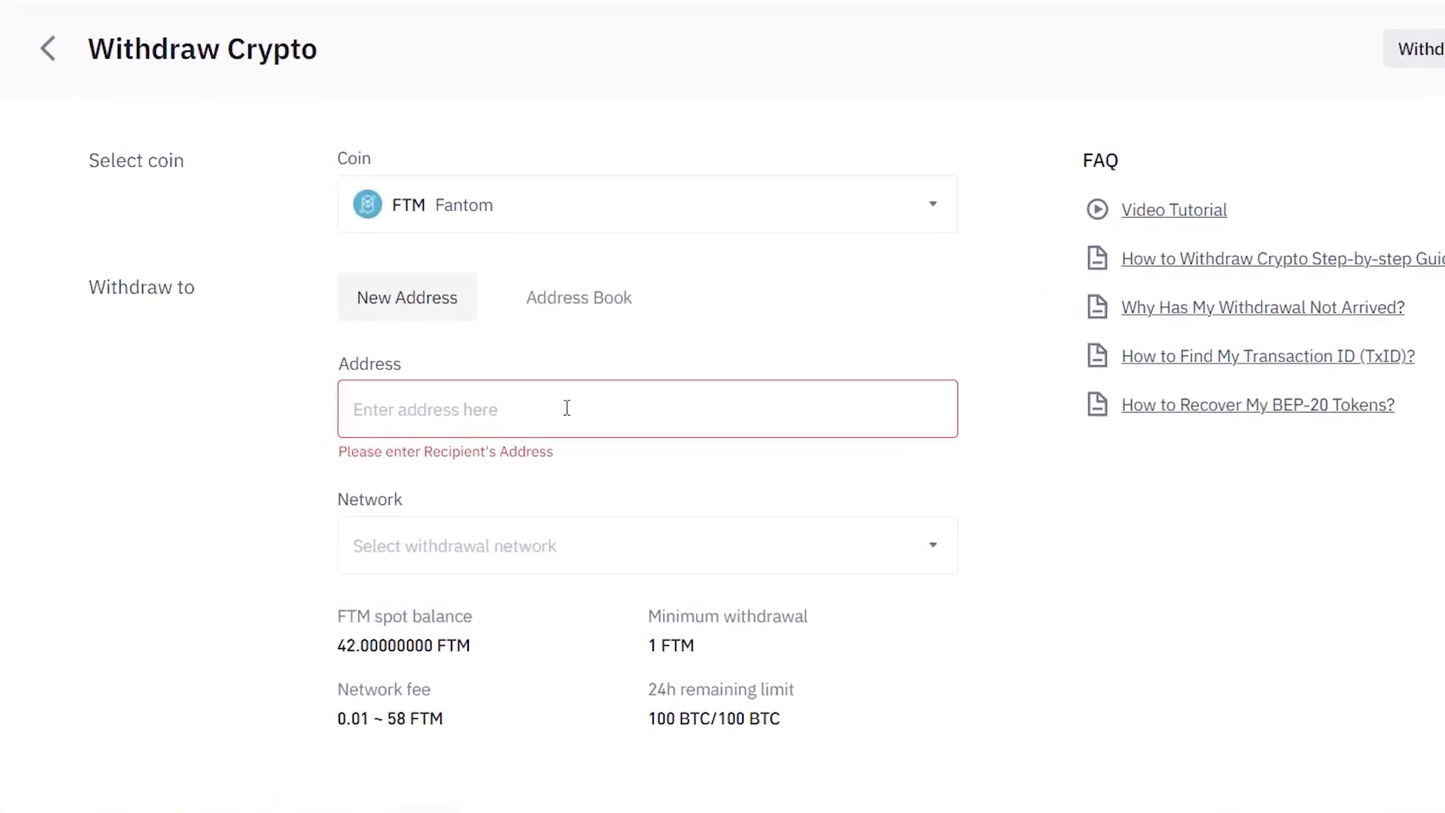
{"action": "key", "text": "ctrl+v"}
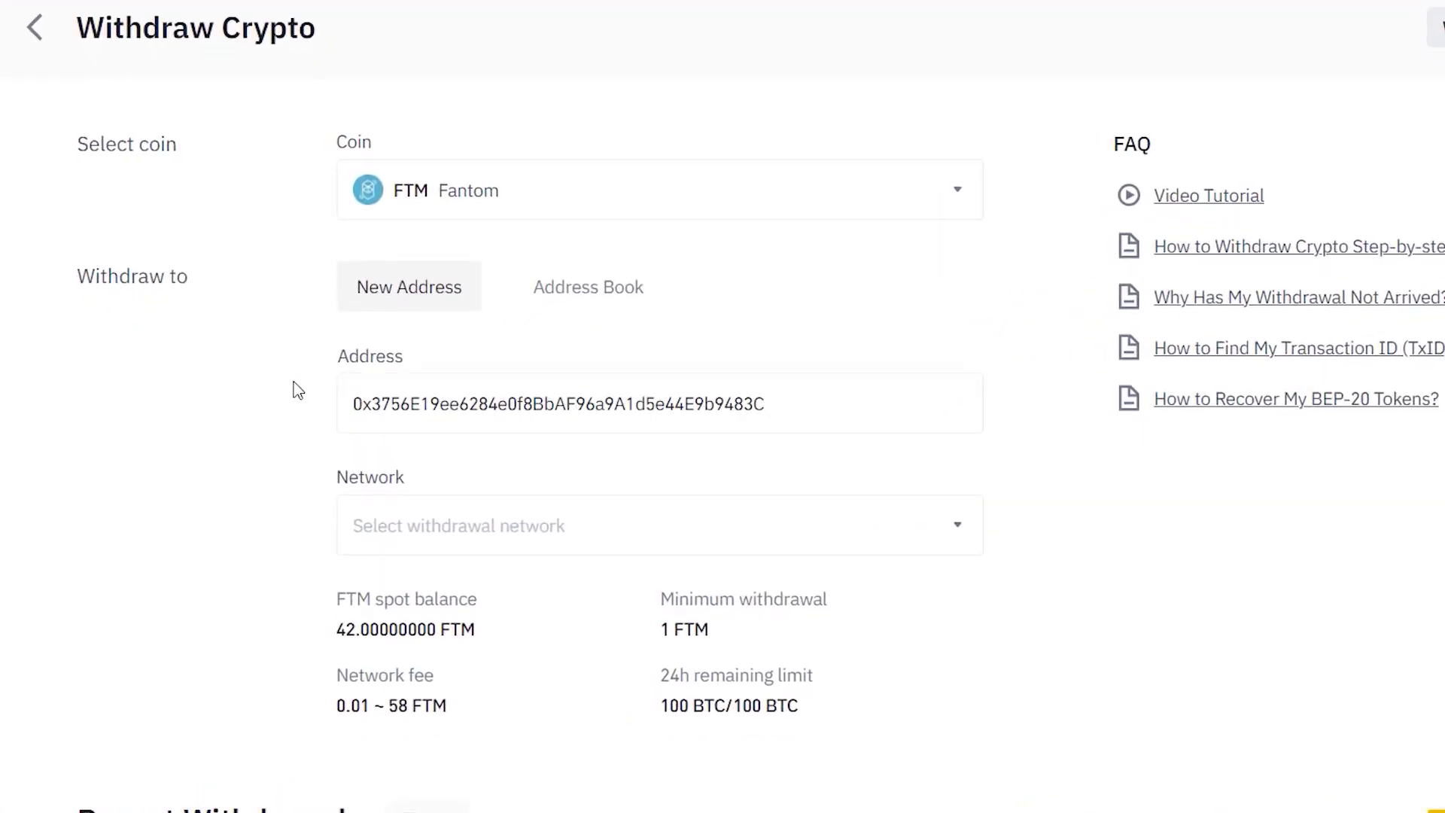
- Set the withdrawal network to FTM
{"action": "left_click", "coordinate": [517, 536]}
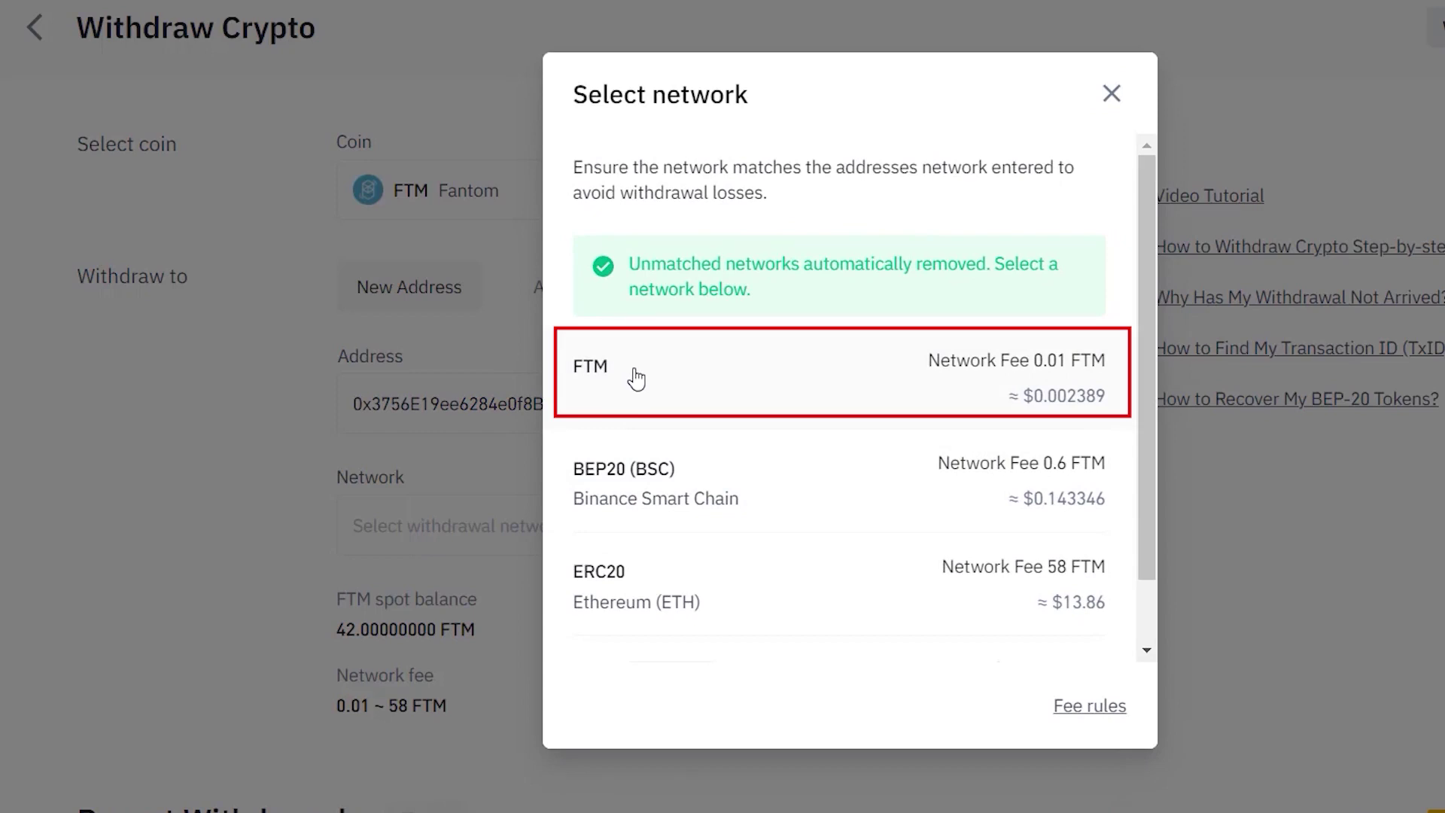
{"action": "scroll", "coordinate": [636, 378], "scroll_direction": "down", "scroll_amount": 1}
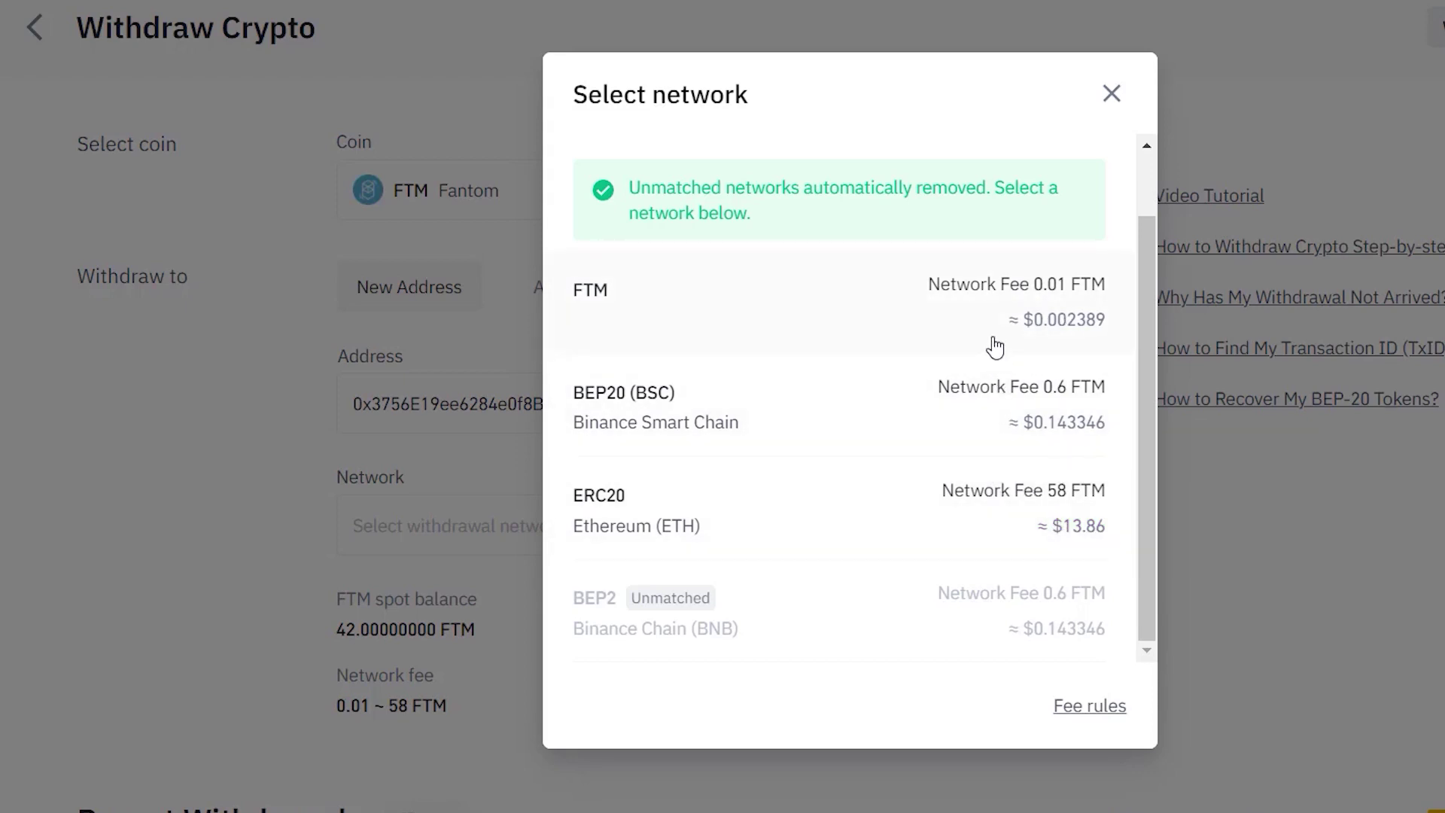
{"action": "left_click", "coordinate": [858, 325]}
{"action": "left_click", "coordinate": [626, 646]}
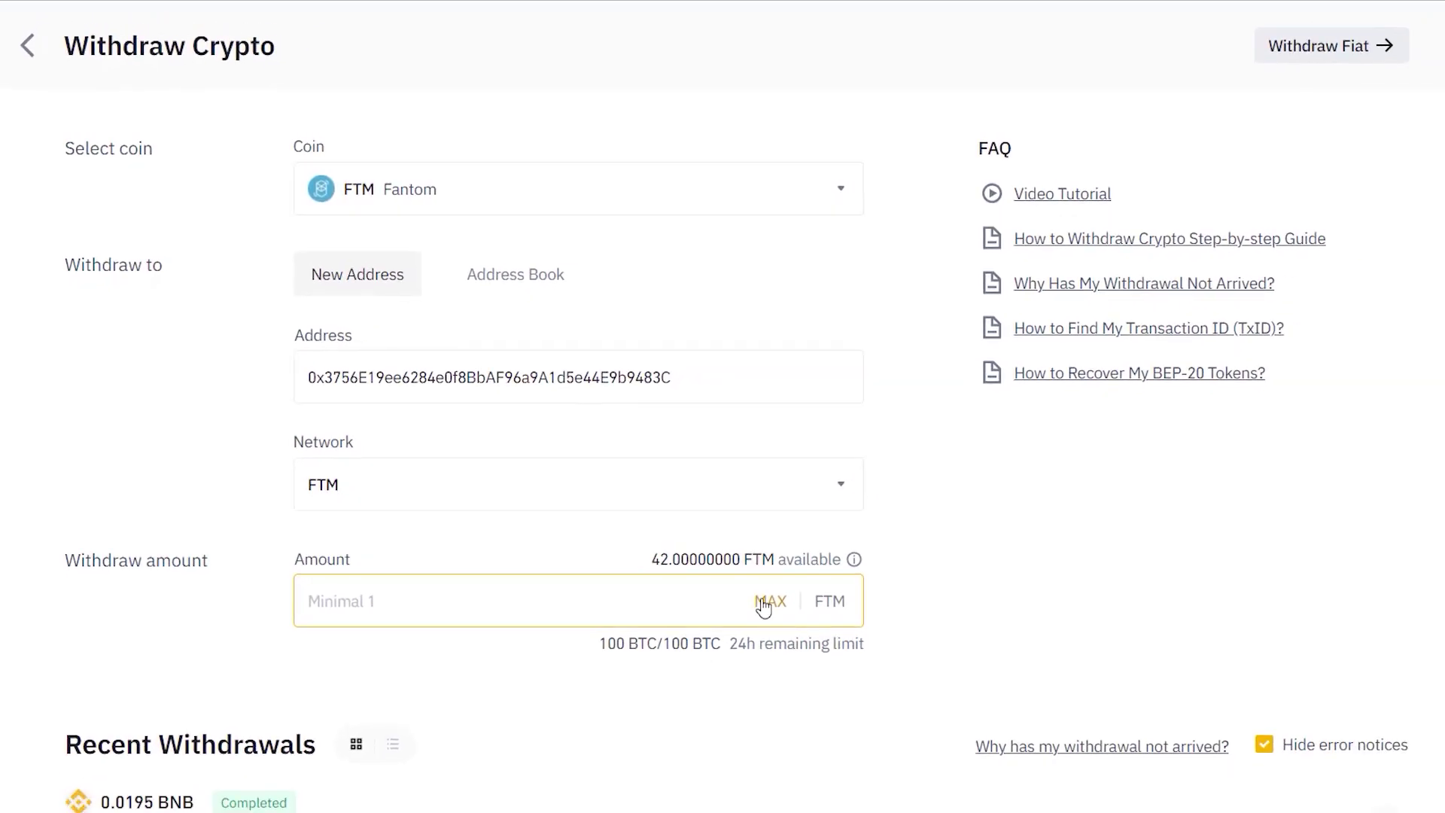
- Set the amount to the full 42 FTM balance and confirm the withdrawal details
{"action": "left_click", "coordinate": [763, 607]}
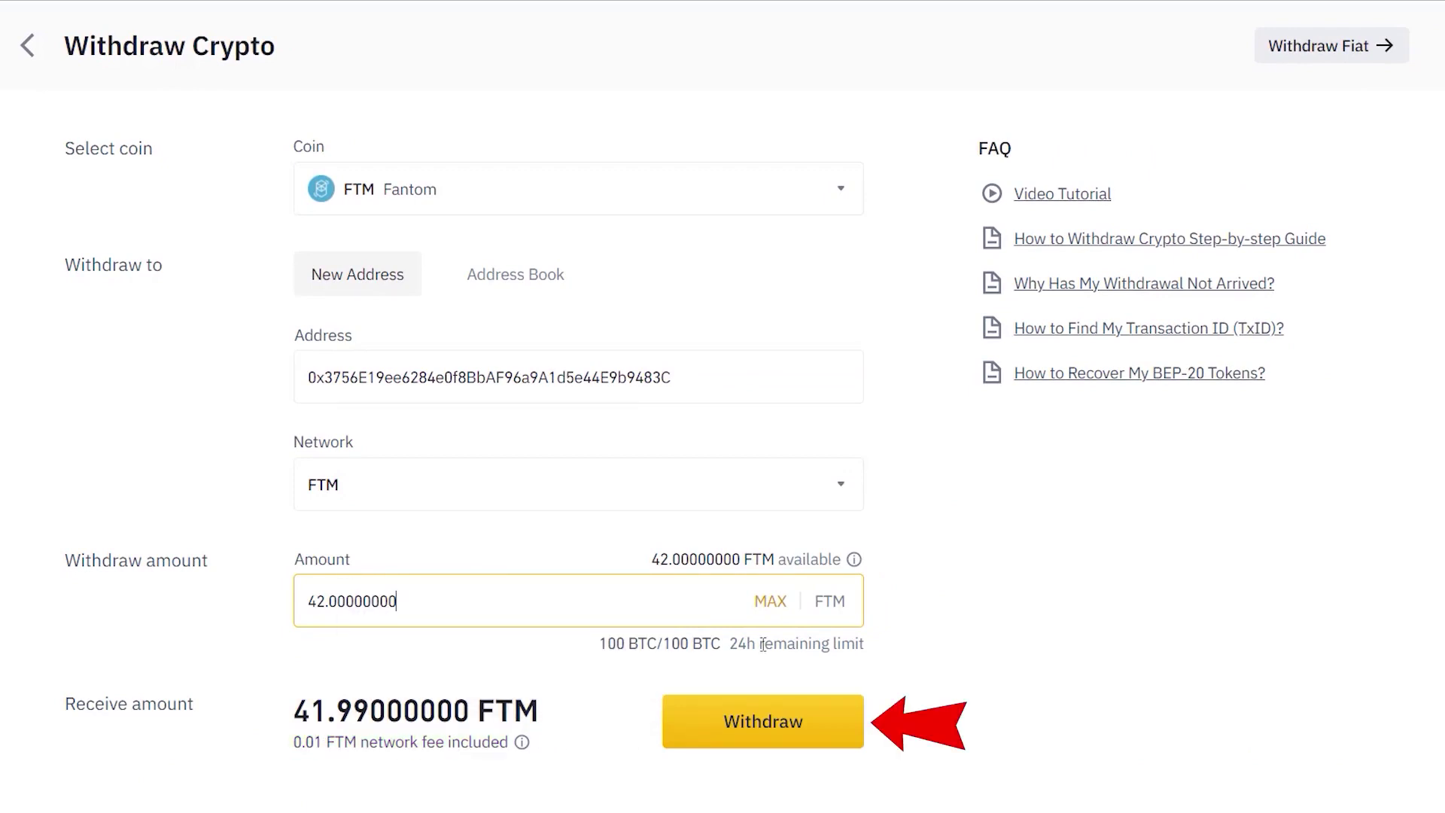
{"action": "left_click", "coordinate": [767, 724]}
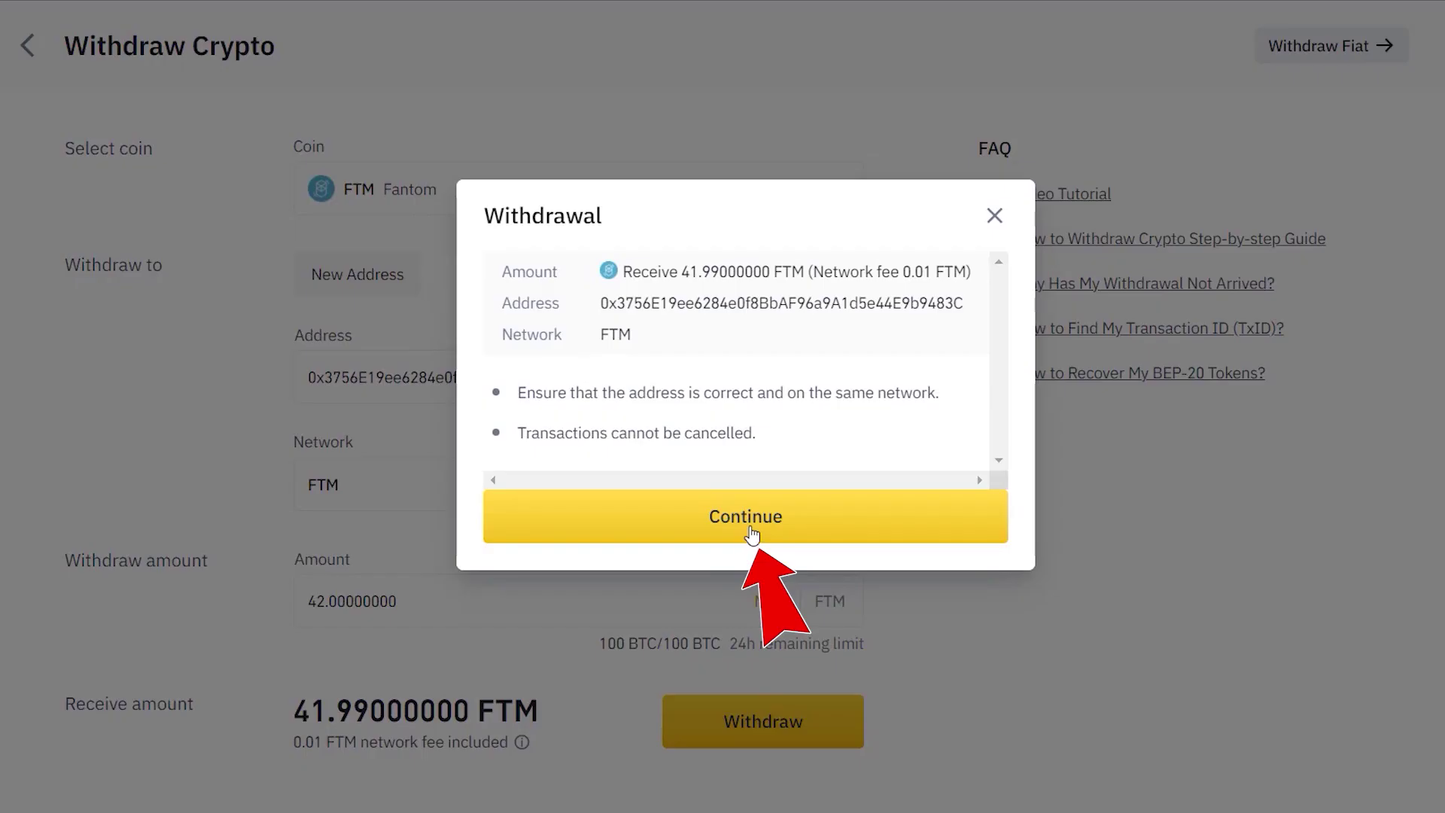
{"action": "left_click", "coordinate": [751, 533]}
- Enter the e-mail and authenticator verification codes and submit the 41.99 FTM withdrawal
{"action": "left_click", "coordinate": [707, 369]}
{"action": "key", "text": "Tab"}
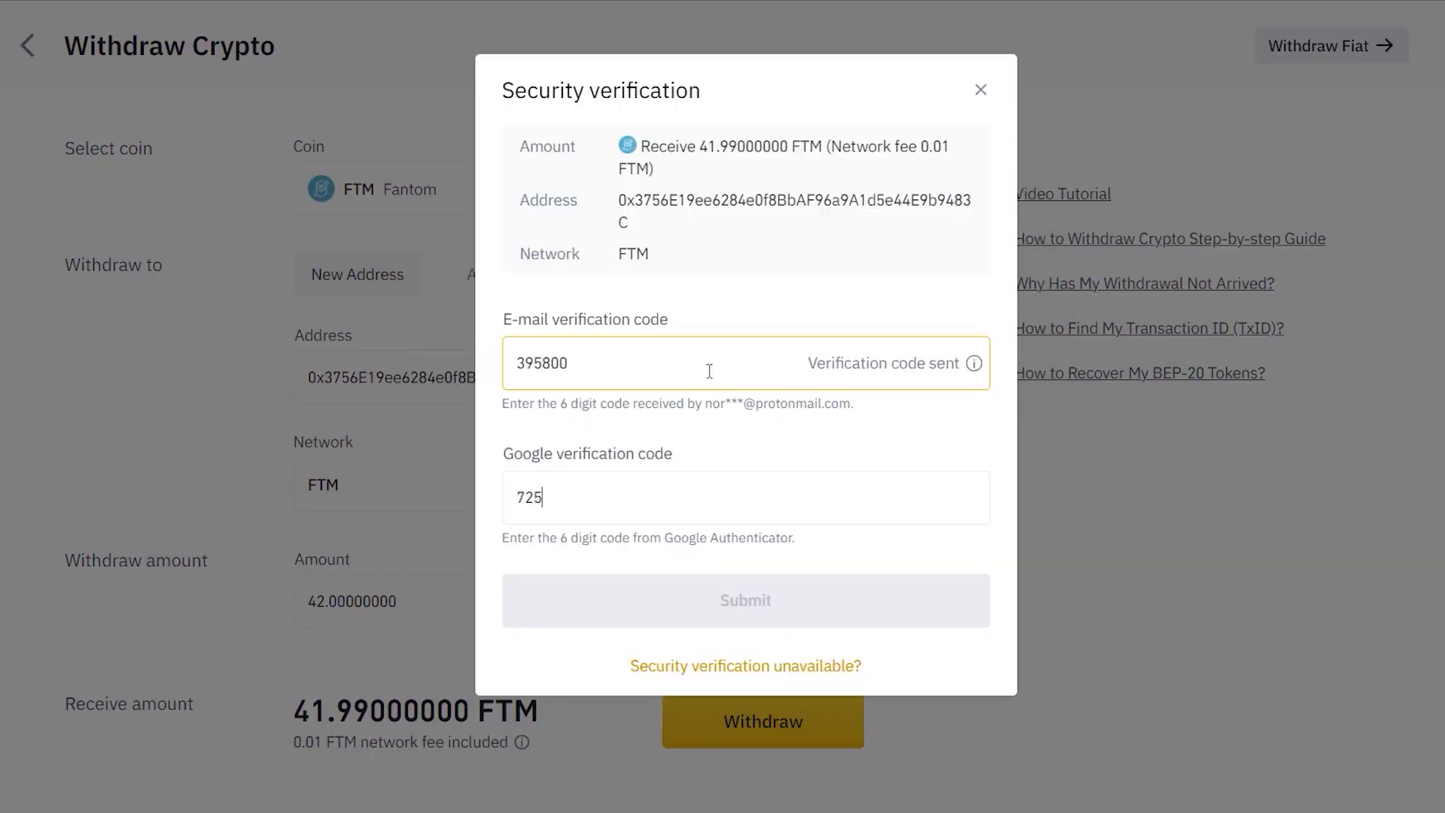
{"action": "left_click", "coordinate": [773, 602]}
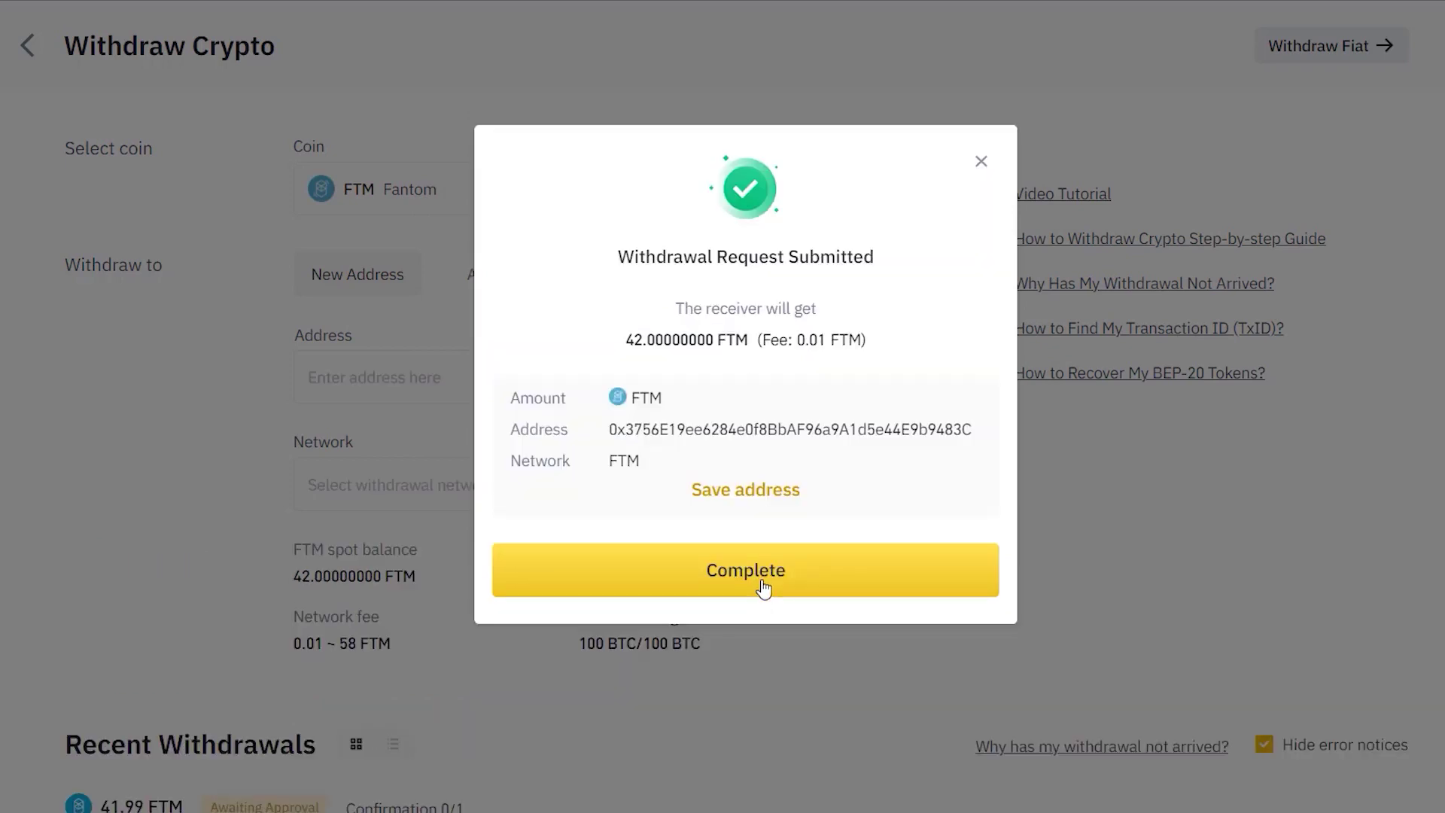
{"action": "left_click", "coordinate": [763, 588]}
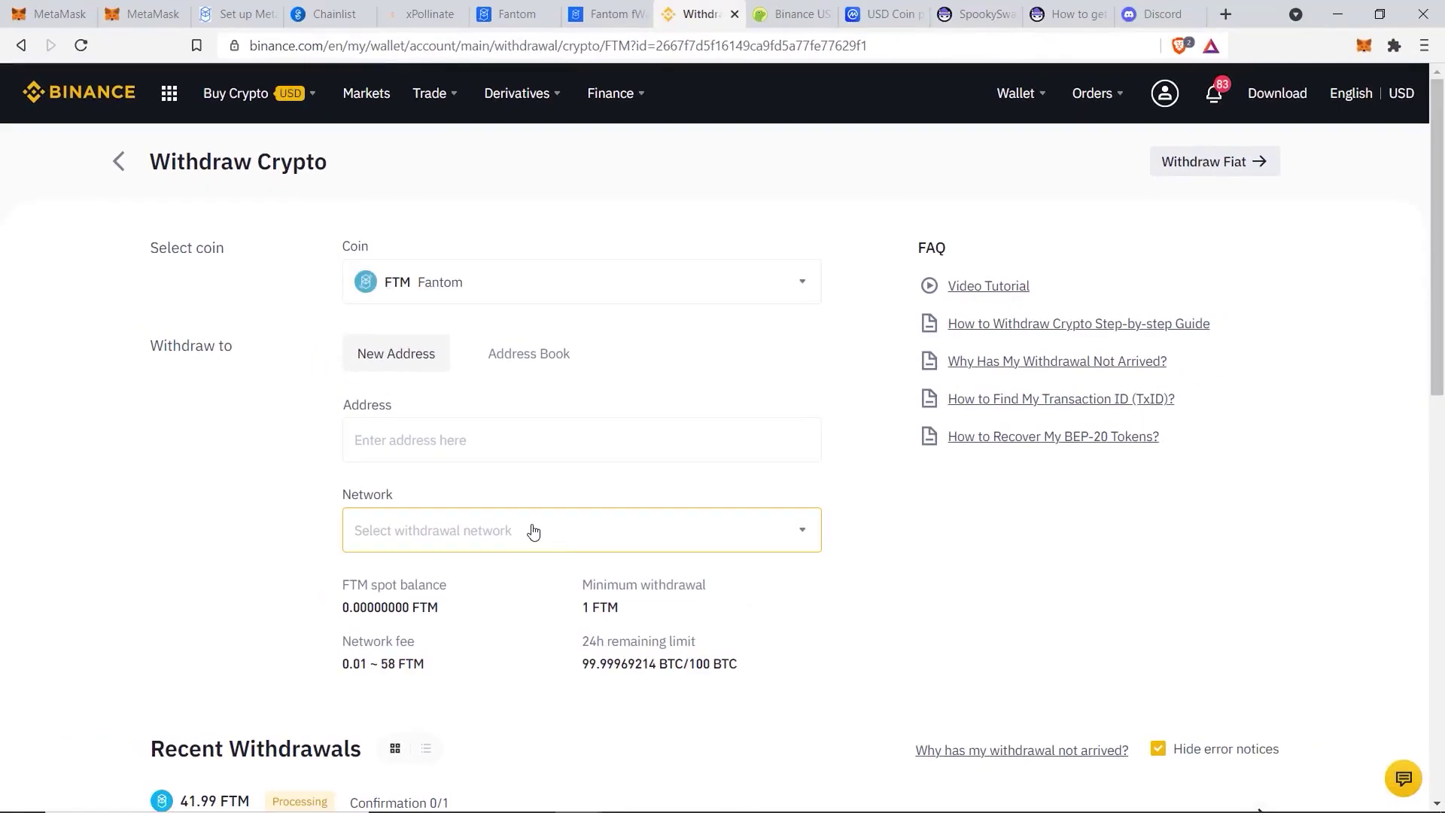
- Review Binance's withdrawal network list, then view the MetaMask wallet showing 0 FTM
{"action": "left_click", "coordinate": [480, 531]}
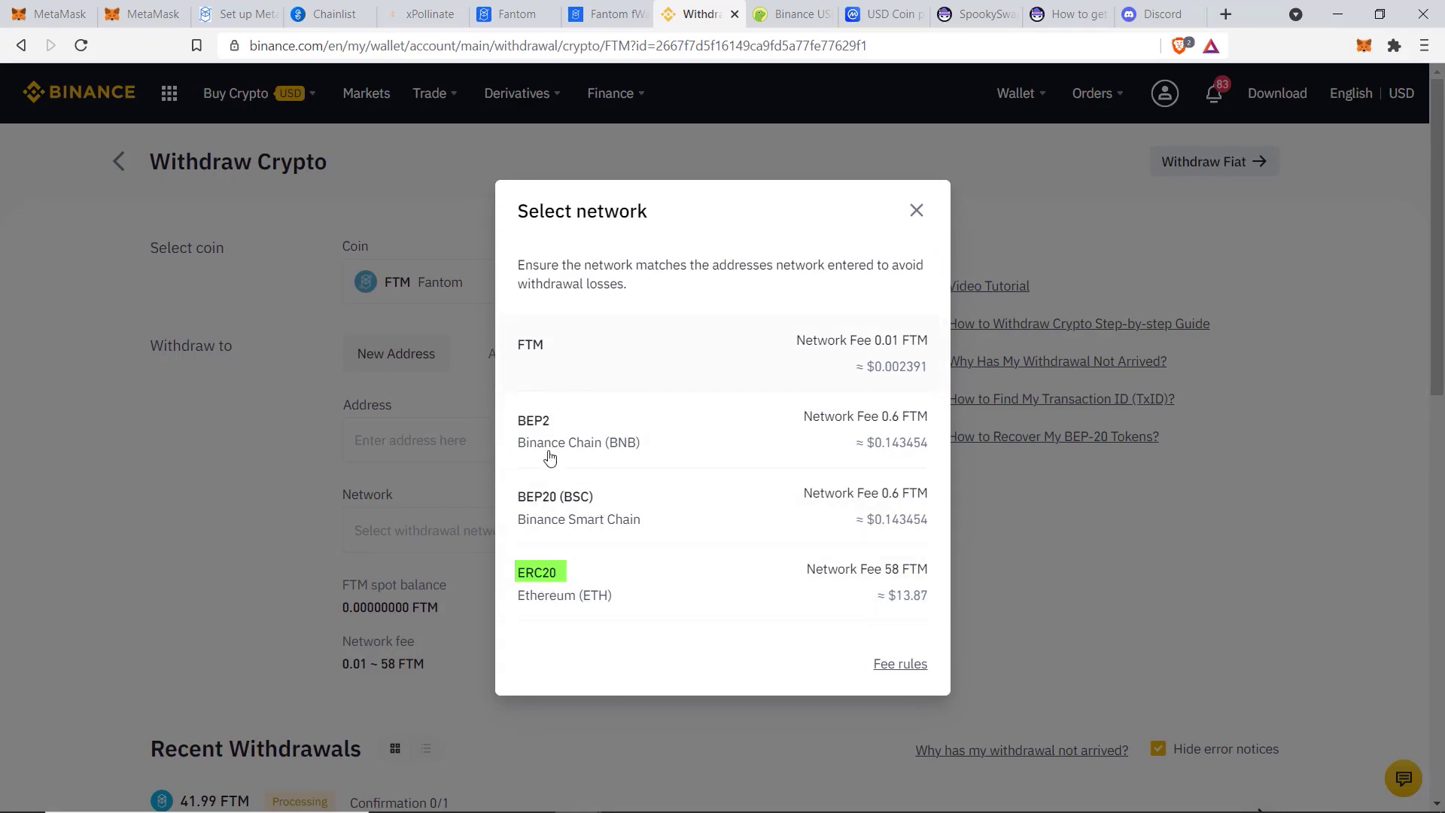
{"action": "left_click", "coordinate": [139, 13]}
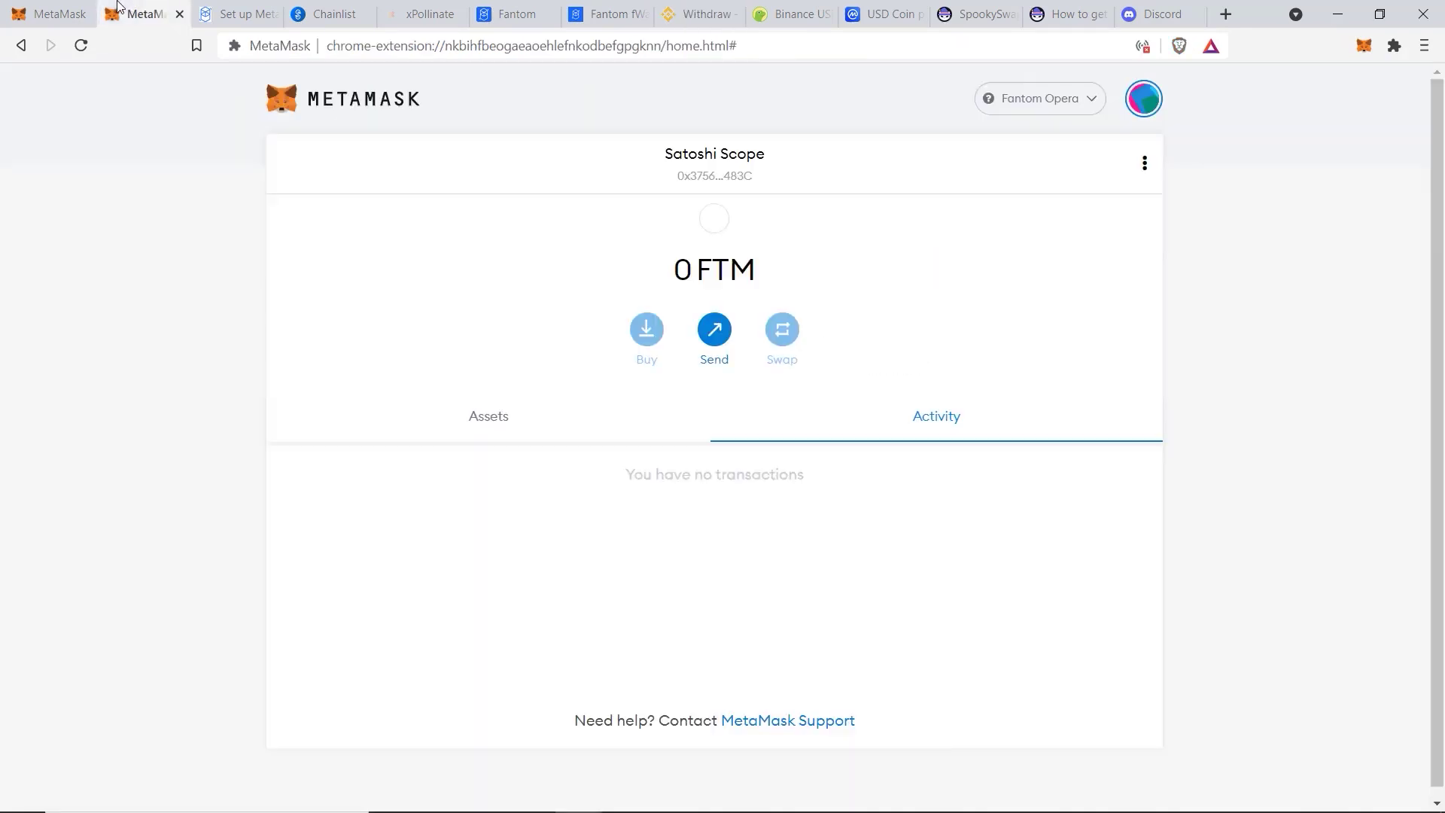
- Toggle MetaMask to Ethereum Mainnet and back to Fantom Opera to reveal 41.99 FTM
{"action": "left_click", "coordinate": [1075, 112]}
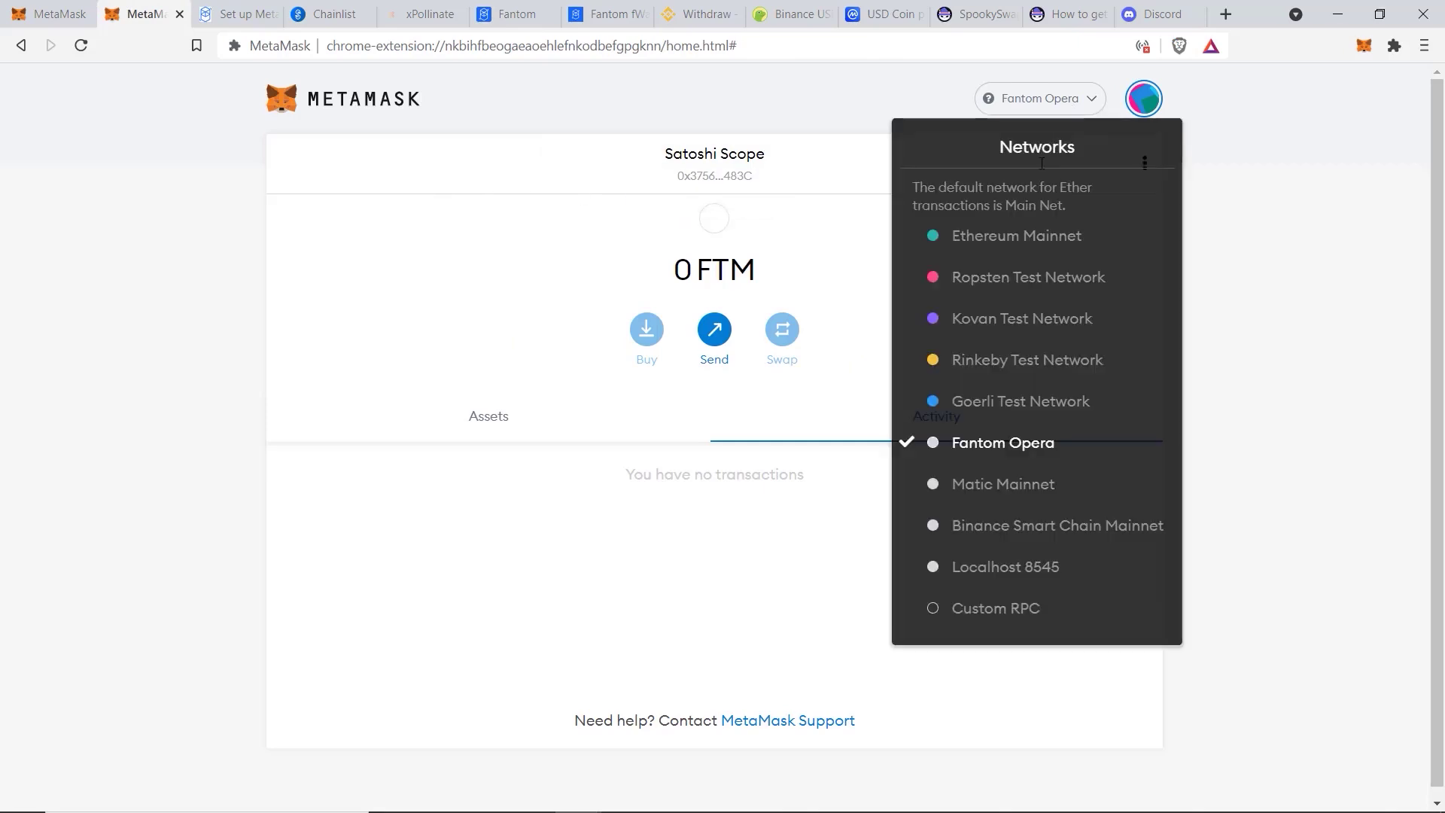
{"action": "left_click", "coordinate": [1001, 248]}
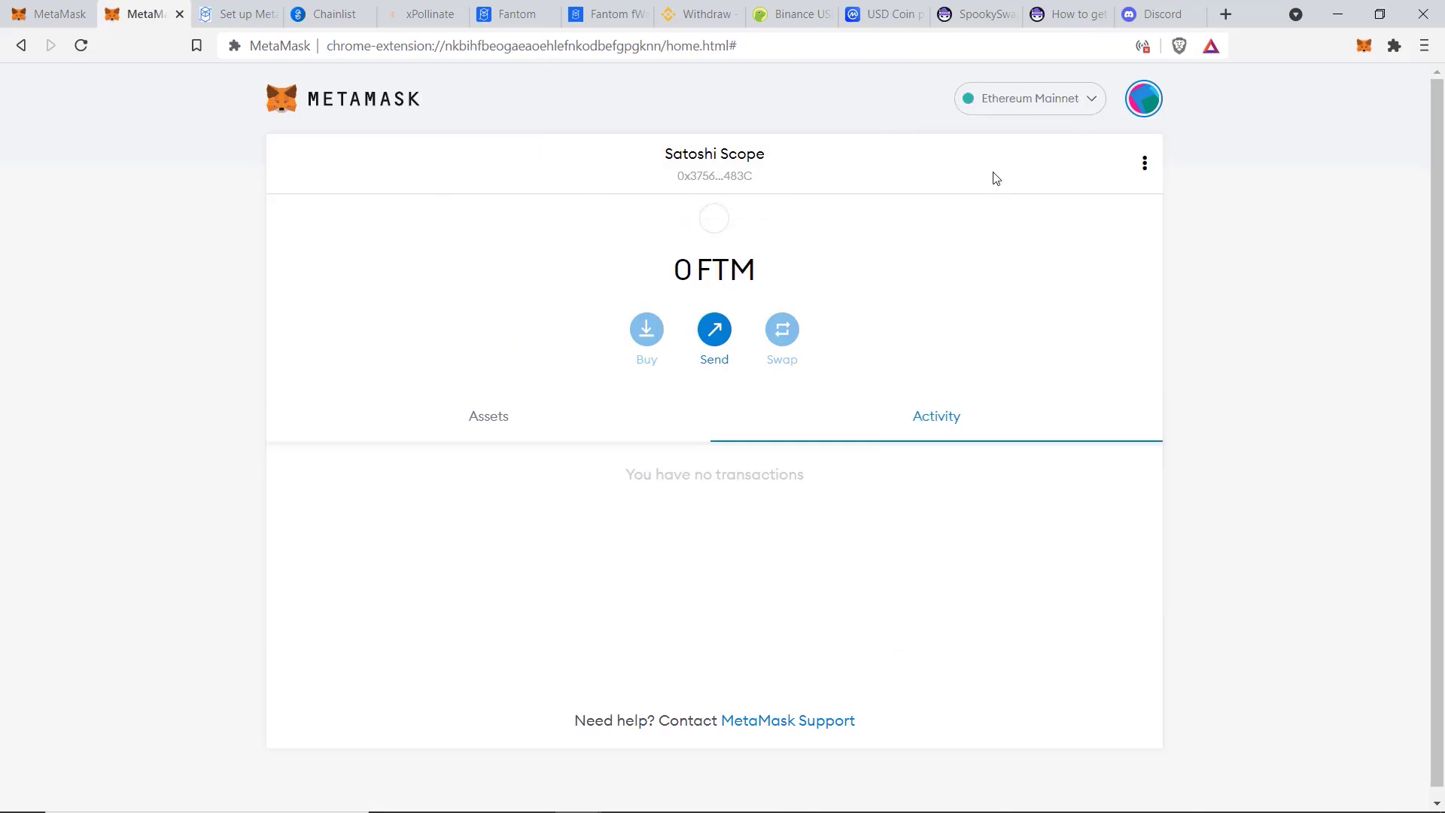
{"action": "left_click", "coordinate": [1009, 111]}
{"action": "left_click", "coordinate": [1001, 442]}
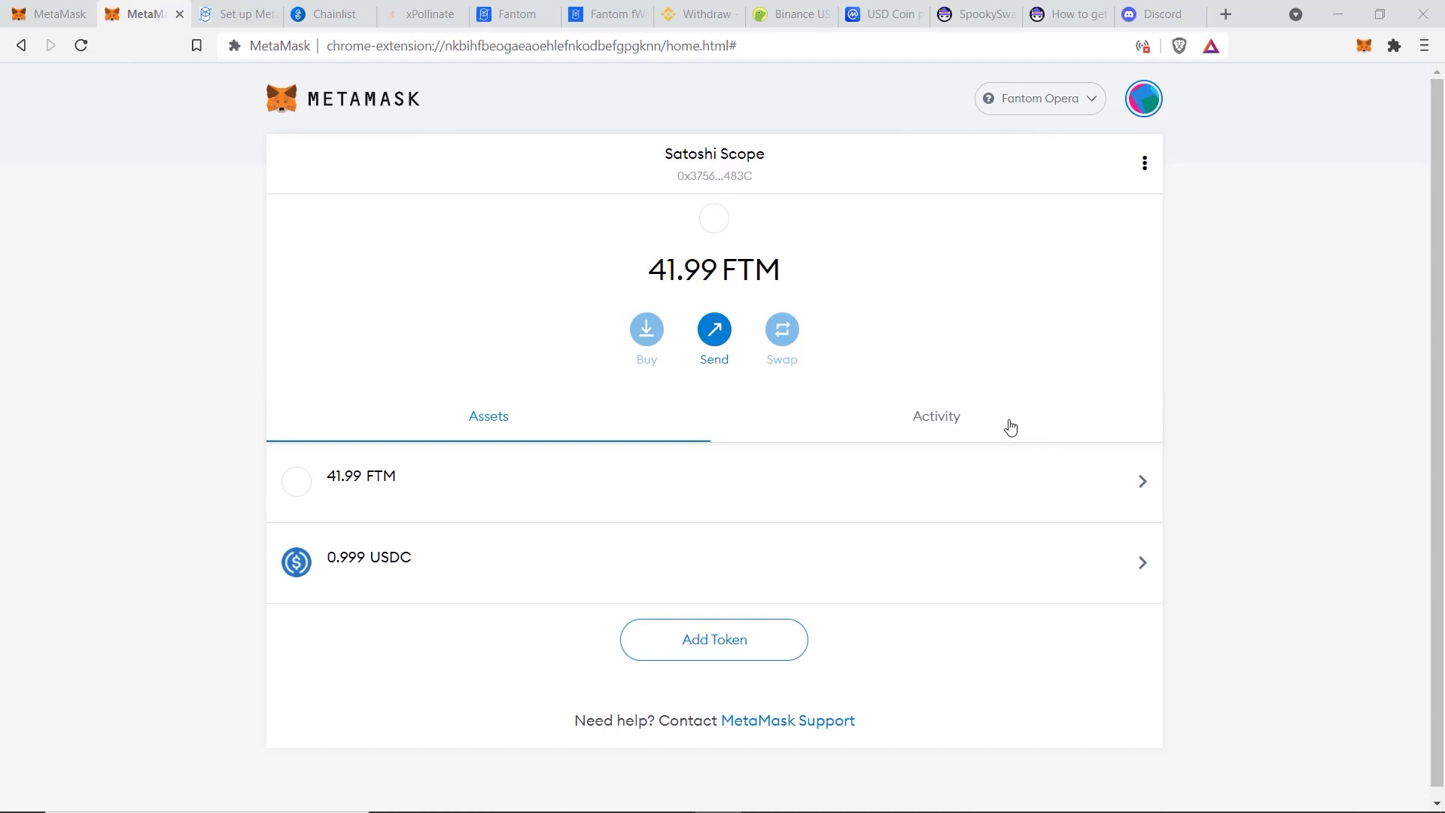
{"action": "left_click", "coordinate": [602, 14]}
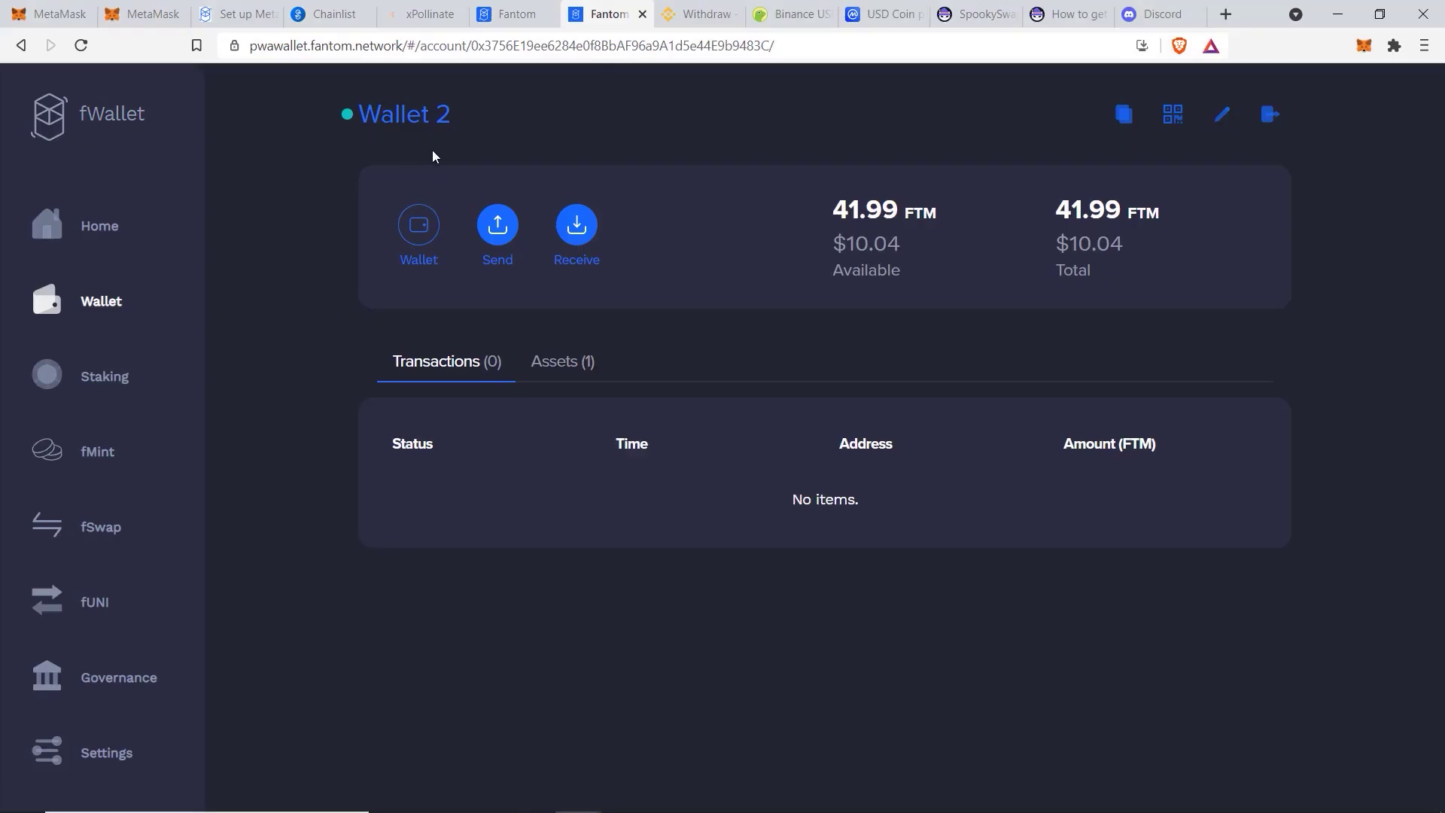
- Open the Fantom fWallet dashboard and connect the MetaMask account
{"action": "key", "text": "ctrl+shift+Tab"}
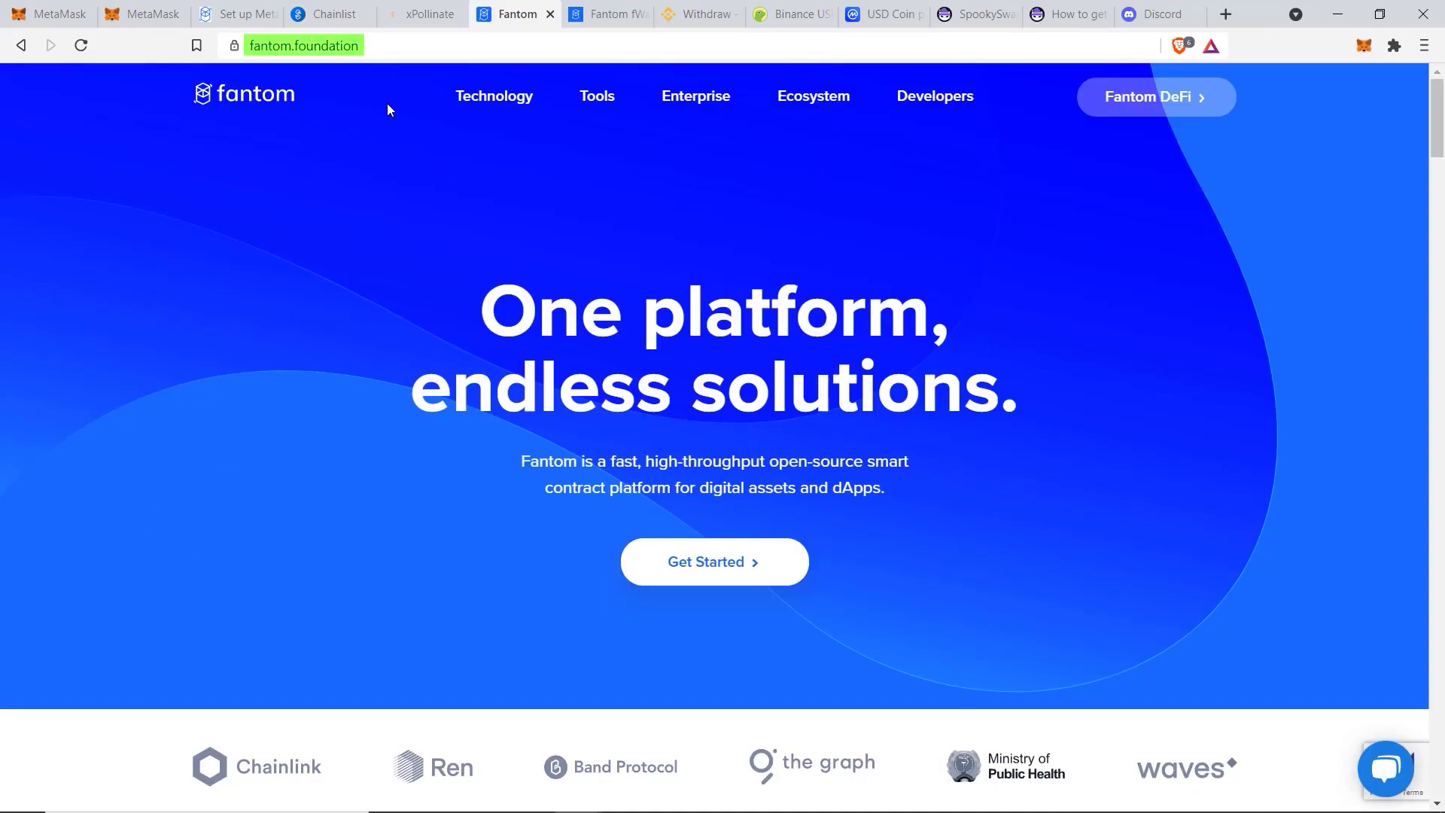
{"action": "left_click", "coordinate": [1185, 100]}
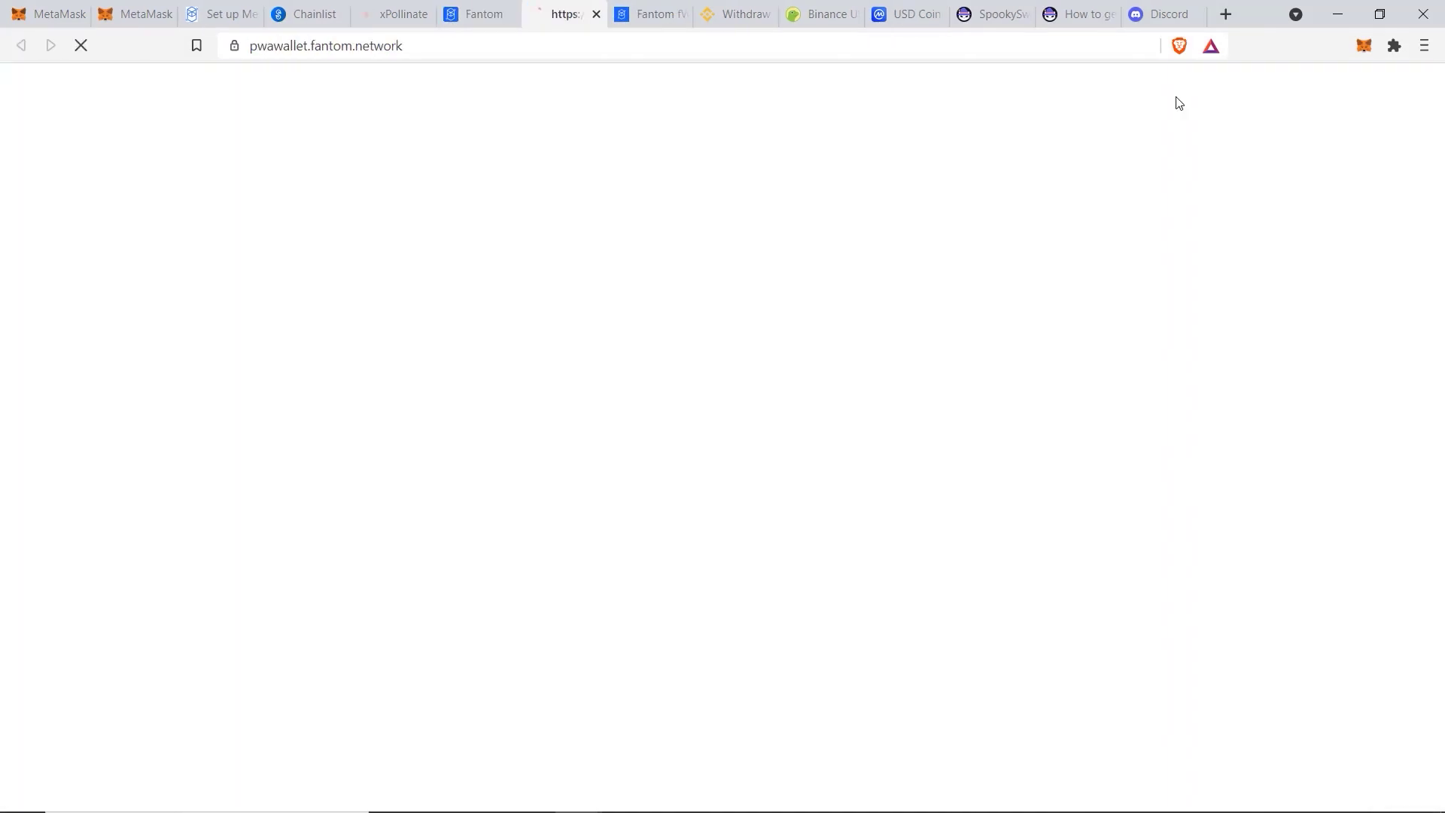
{"action": "left_click", "coordinate": [416, 194]}
{"action": "left_click", "coordinate": [684, 432]}
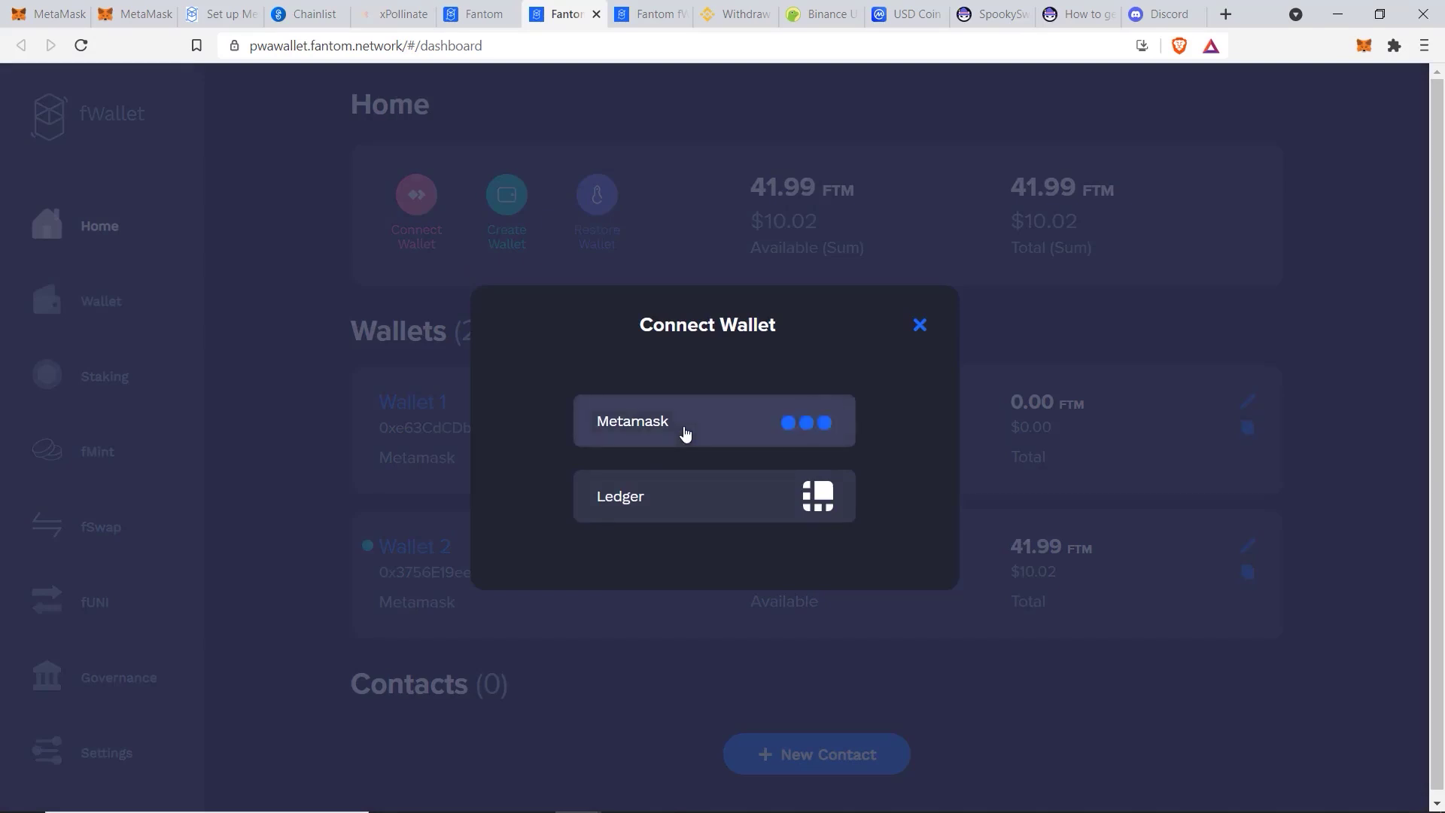
{"action": "key", "text": "Escape"}
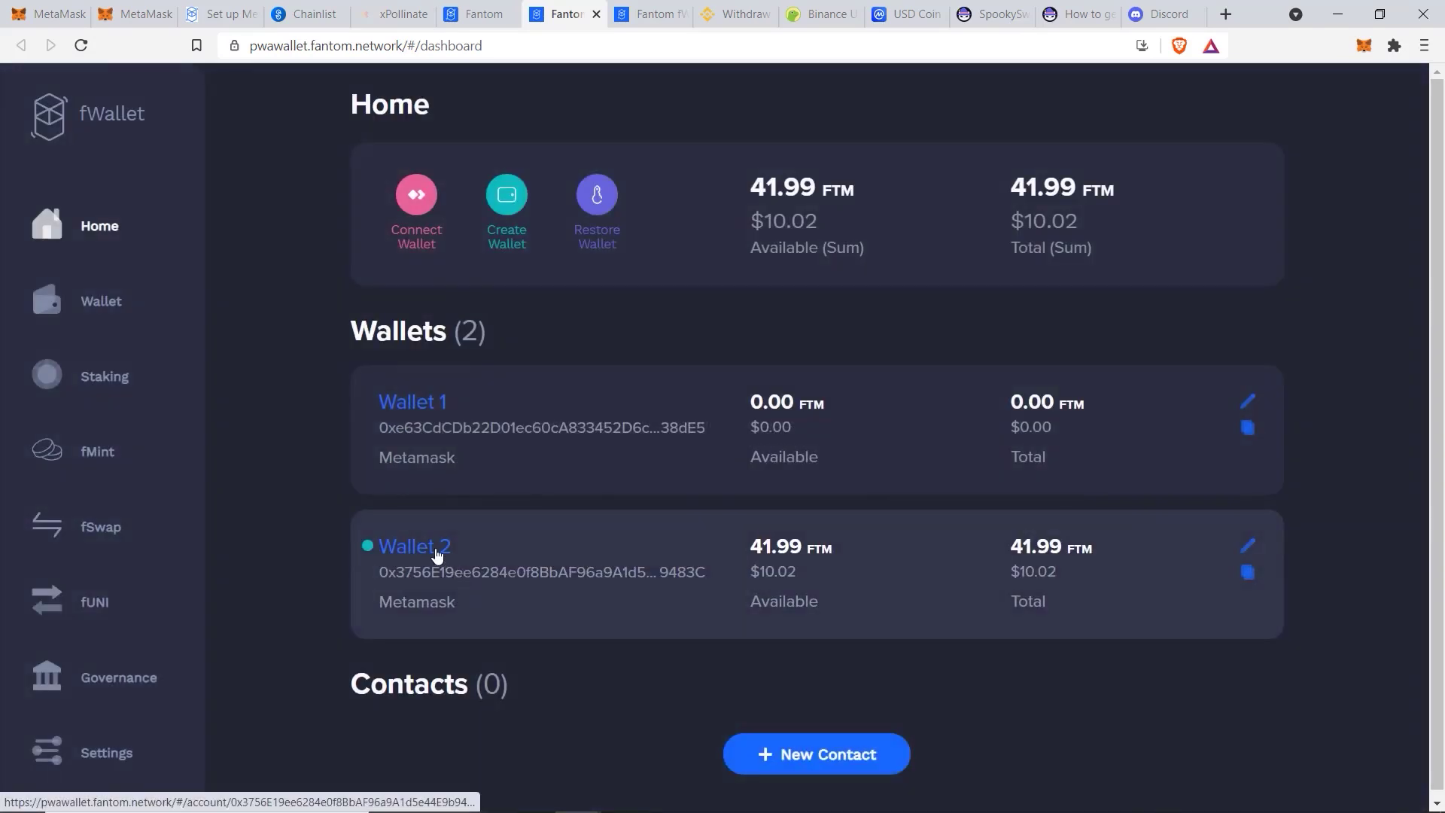
- Show Wallet 2's 41.99 FTM balance and its Opera FTM receive address
{"action": "left_click", "coordinate": [436, 554]}
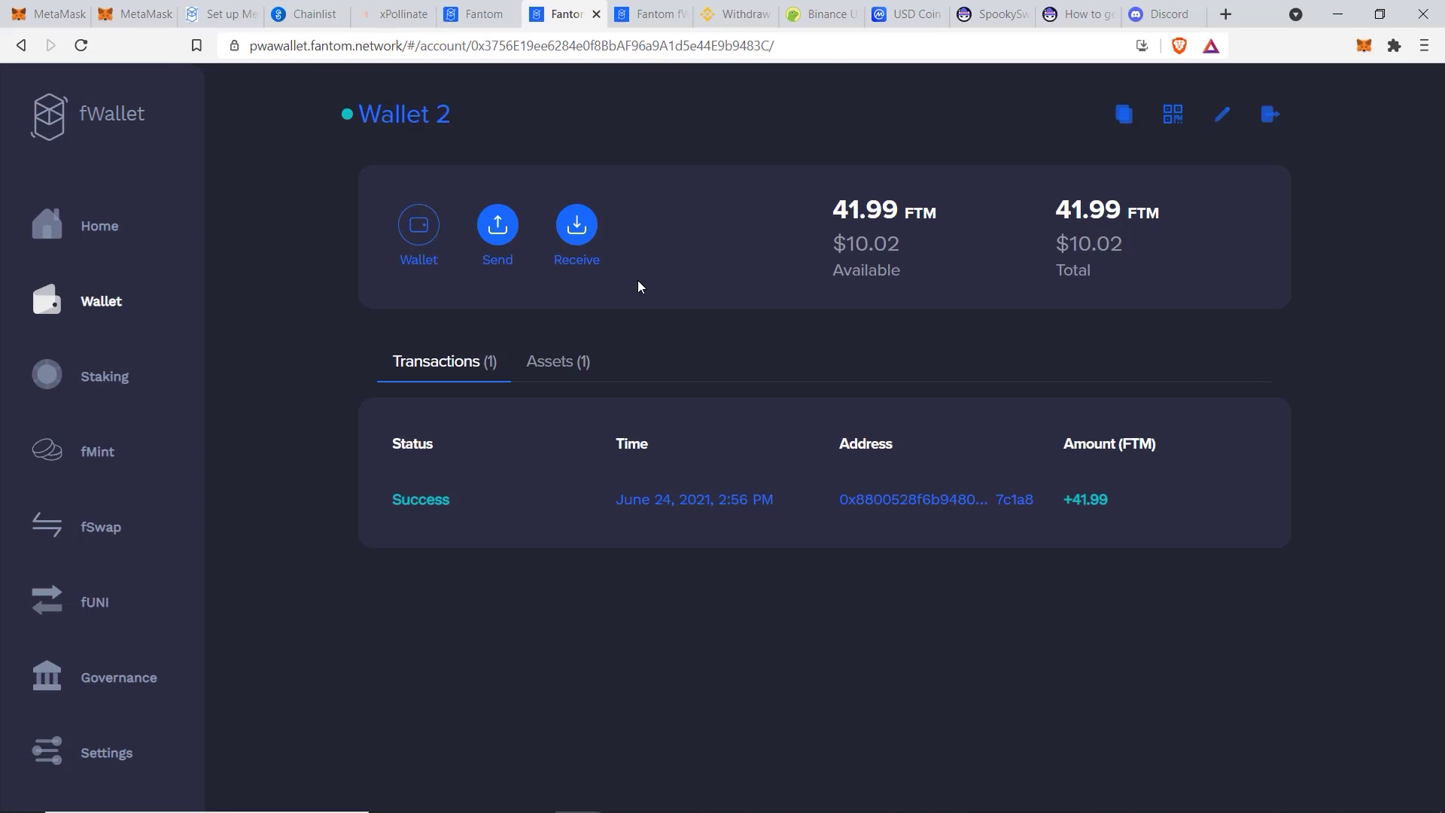
{"action": "left_click", "coordinate": [570, 228]}
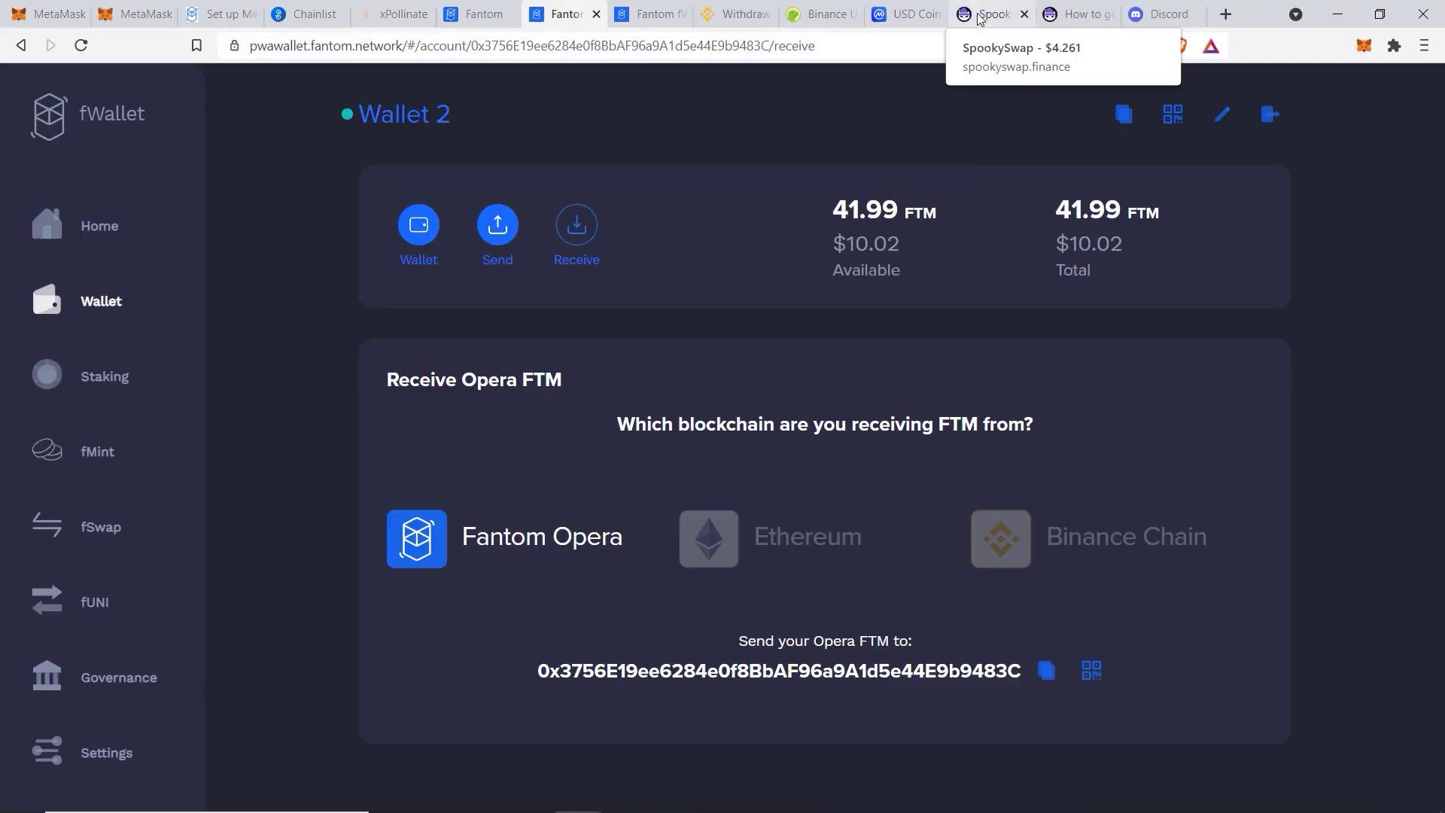
{"action": "left_click", "coordinate": [979, 16]}
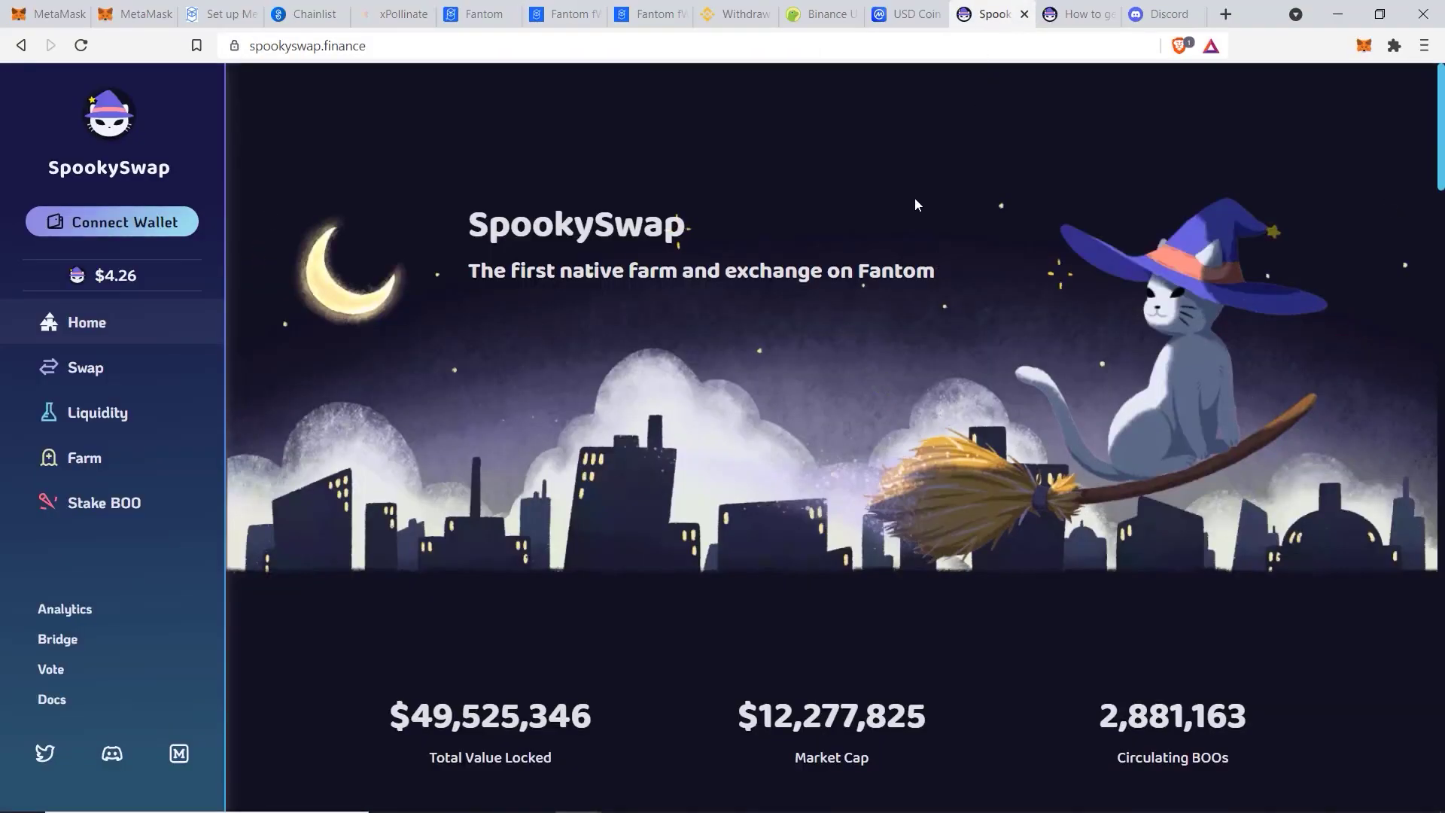
- Connect SpookySwap to the MetaMask account holding 41.99 FTM
{"action": "left_click", "coordinate": [136, 228]}
{"action": "left_click", "coordinate": [660, 472]}
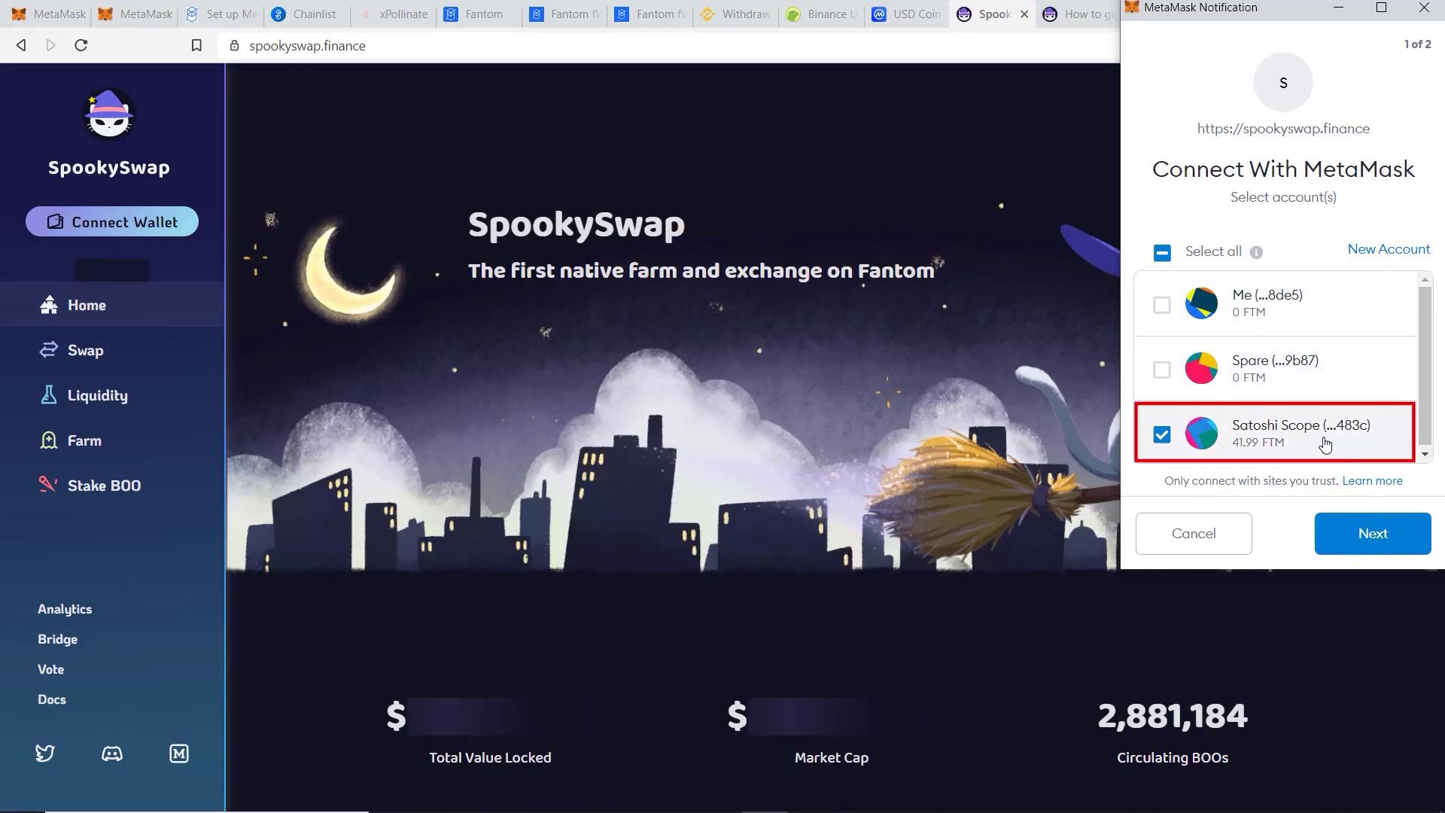
{"action": "left_click", "coordinate": [1374, 533]}
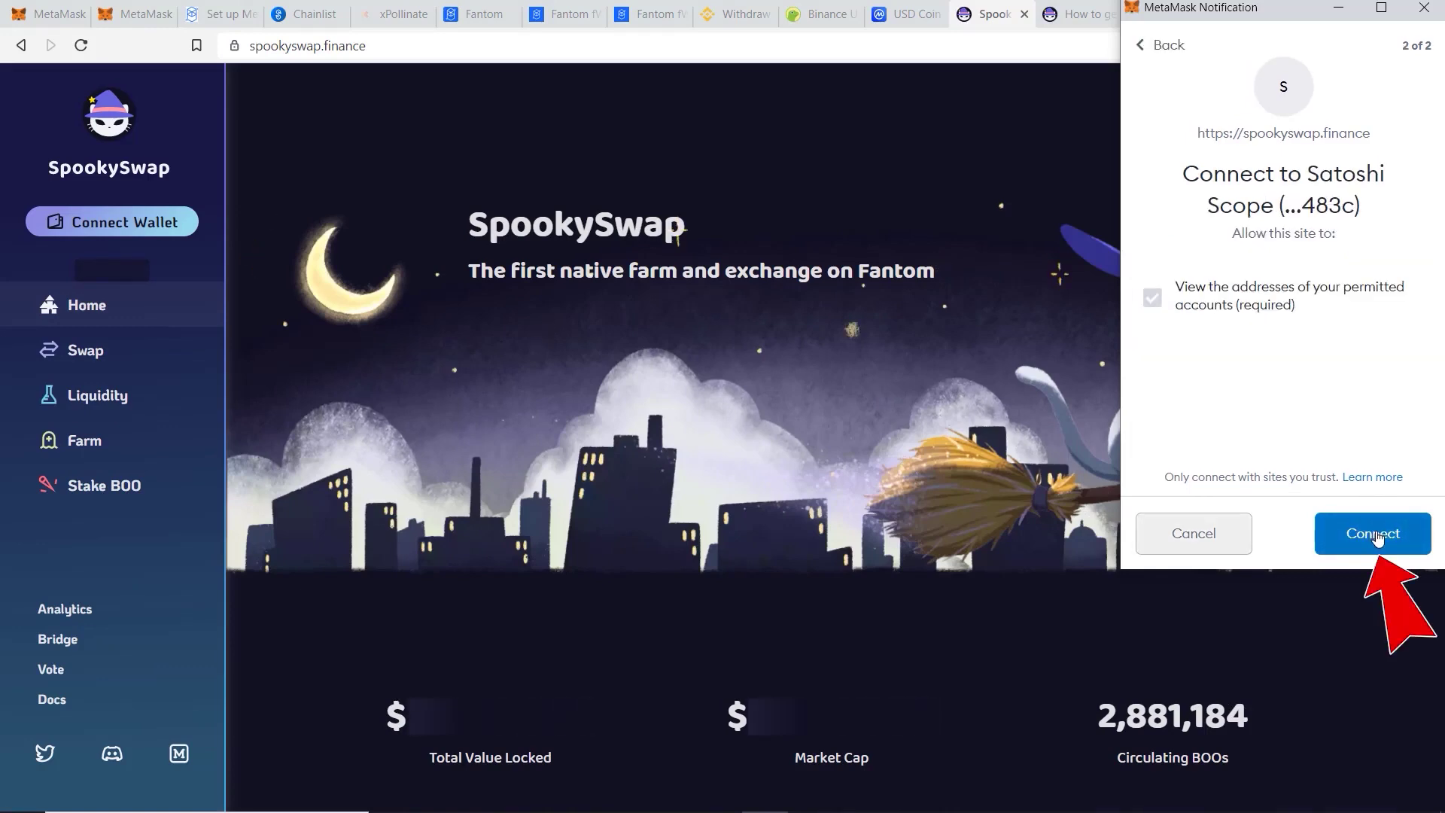
{"action": "left_click", "coordinate": [1373, 532]}
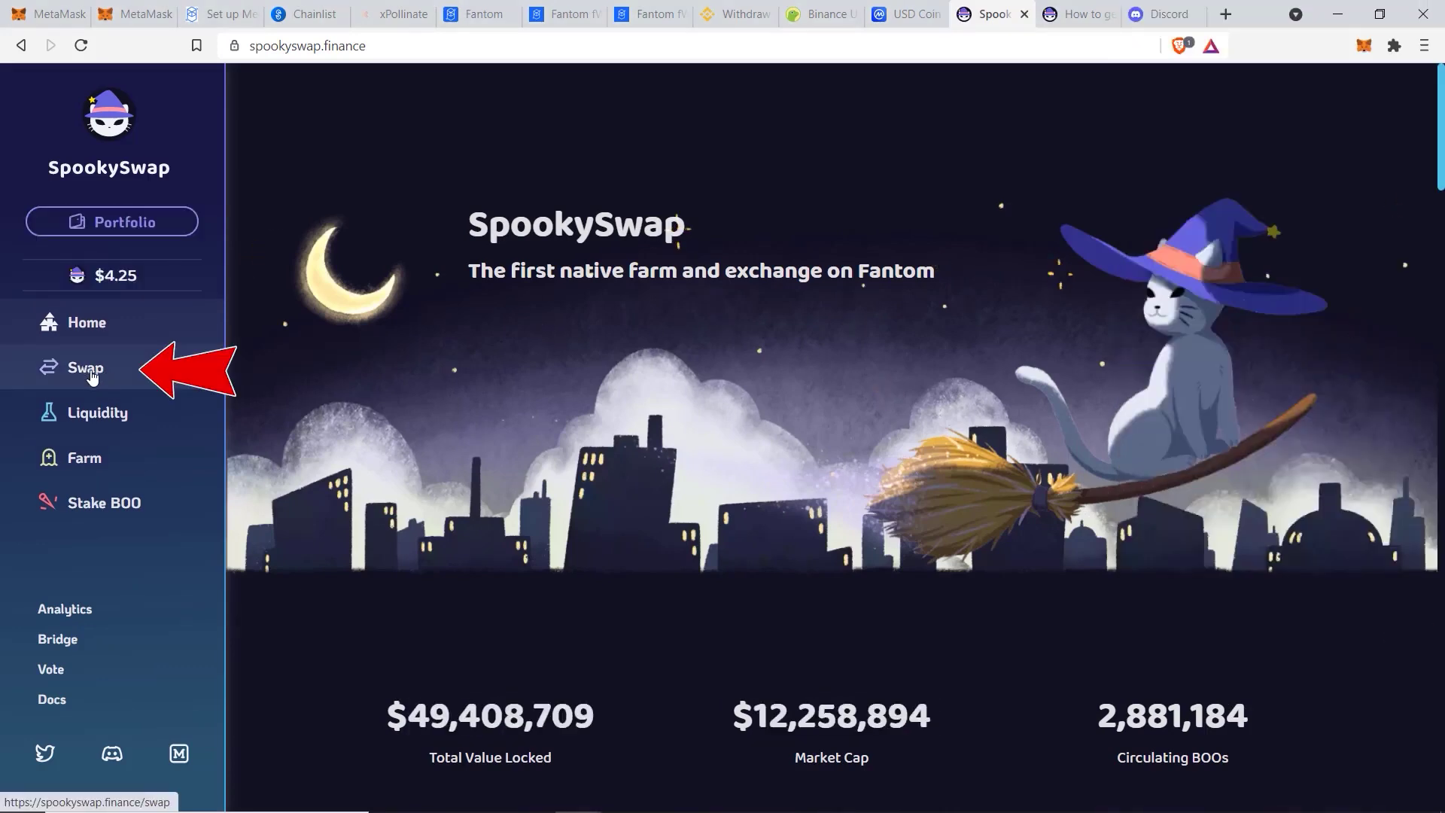
- On the Swap page, set USDC as the token to receive for FTM
{"action": "left_click", "coordinate": [106, 372]}
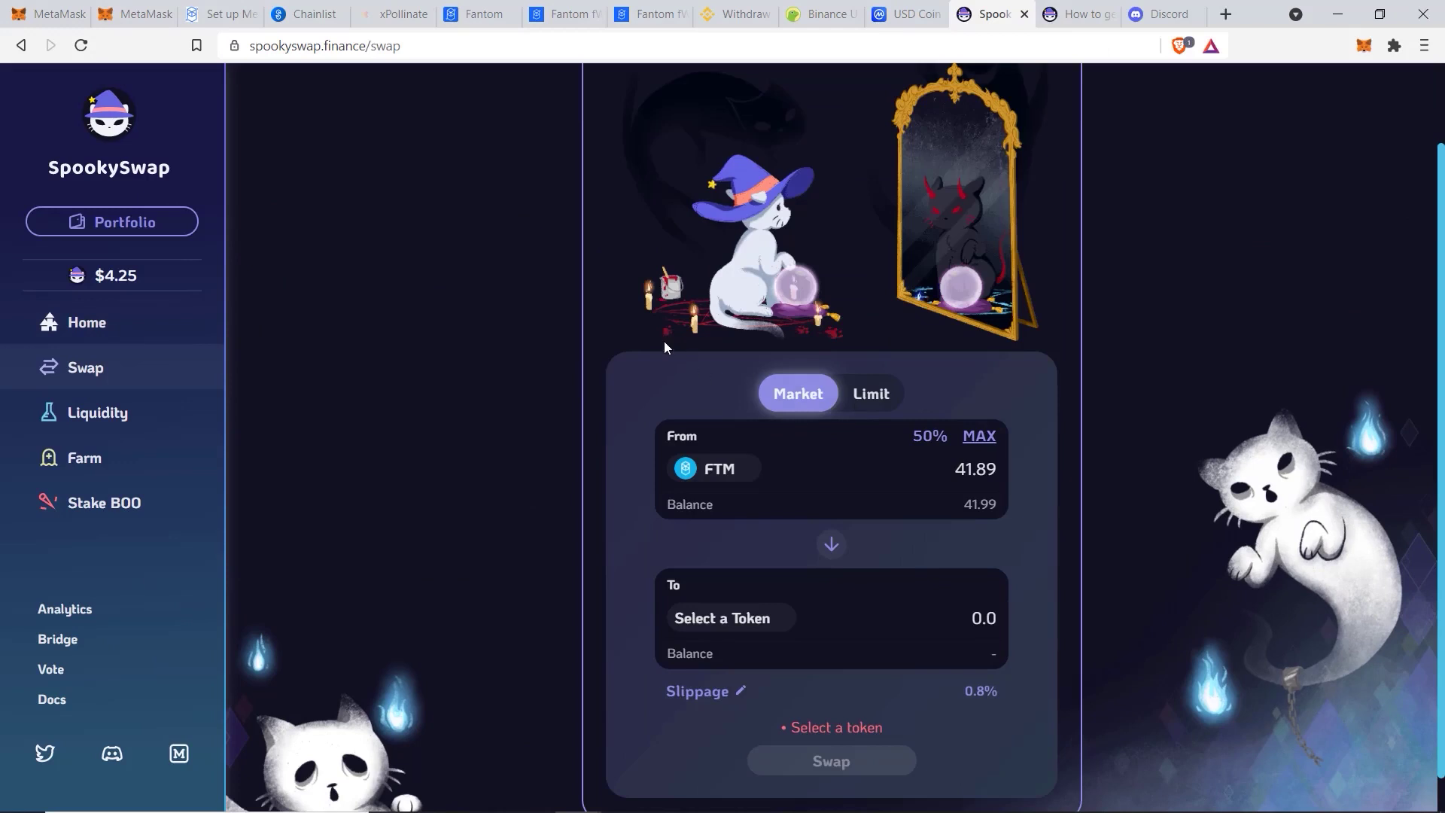
{"action": "scroll", "coordinate": [663, 341], "scroll_direction": "up", "scroll_amount": 1}
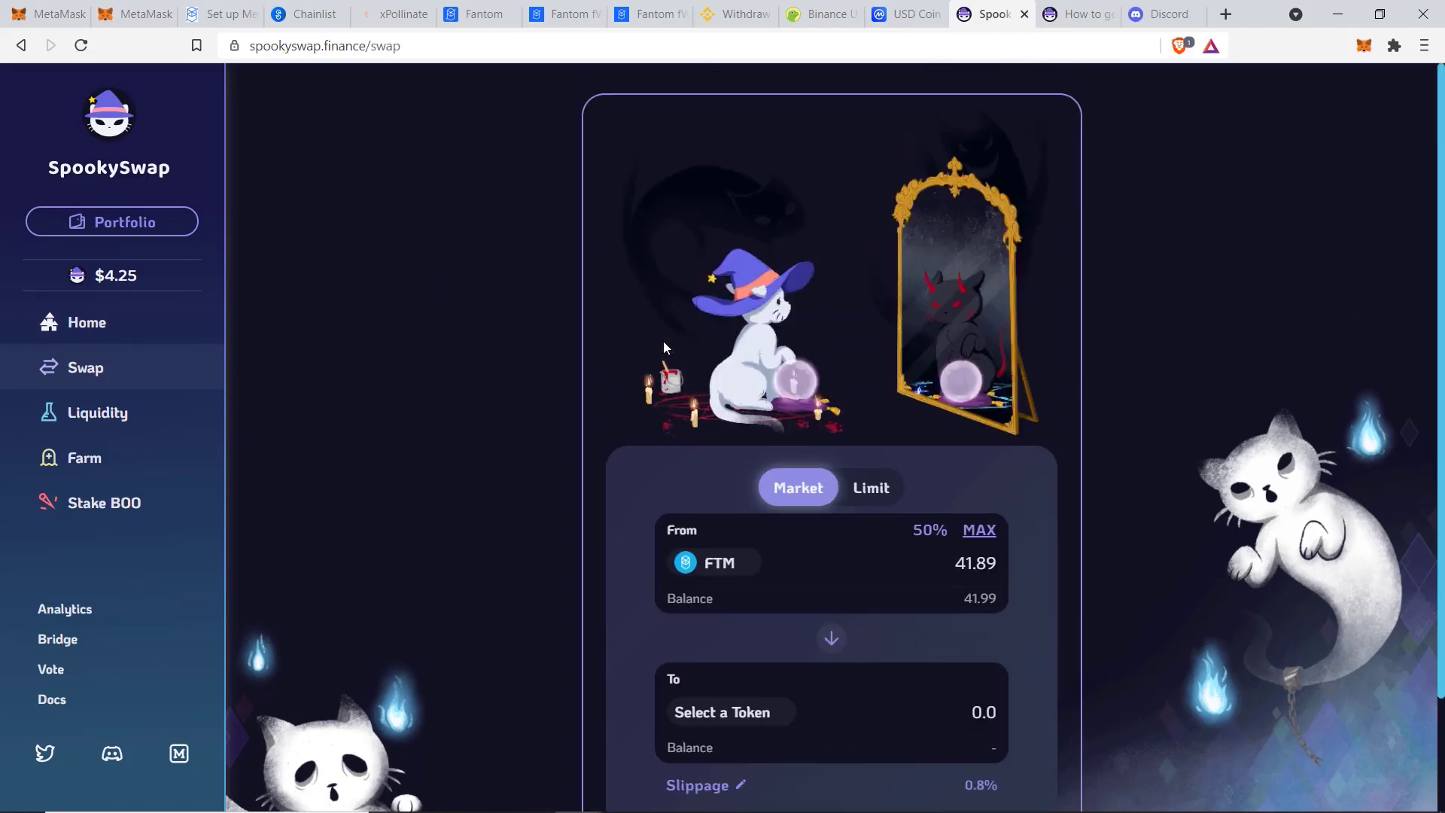
{"action": "scroll", "coordinate": [662, 341], "scroll_direction": "down", "scroll_amount": 1}
{"action": "left_click", "coordinate": [723, 618]}
{"action": "left_click", "coordinate": [979, 532]}
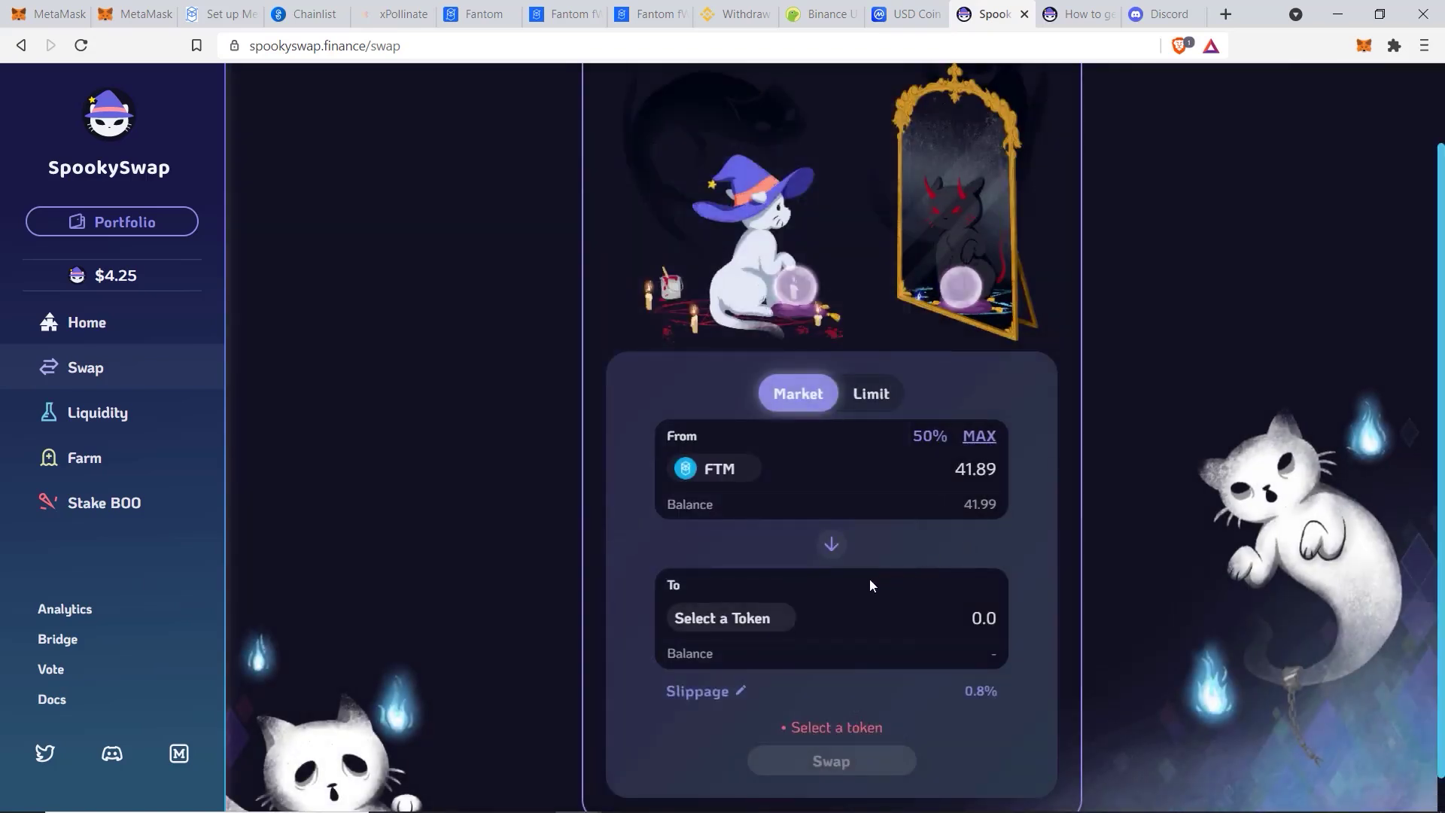
{"action": "left_click", "coordinate": [717, 619]}
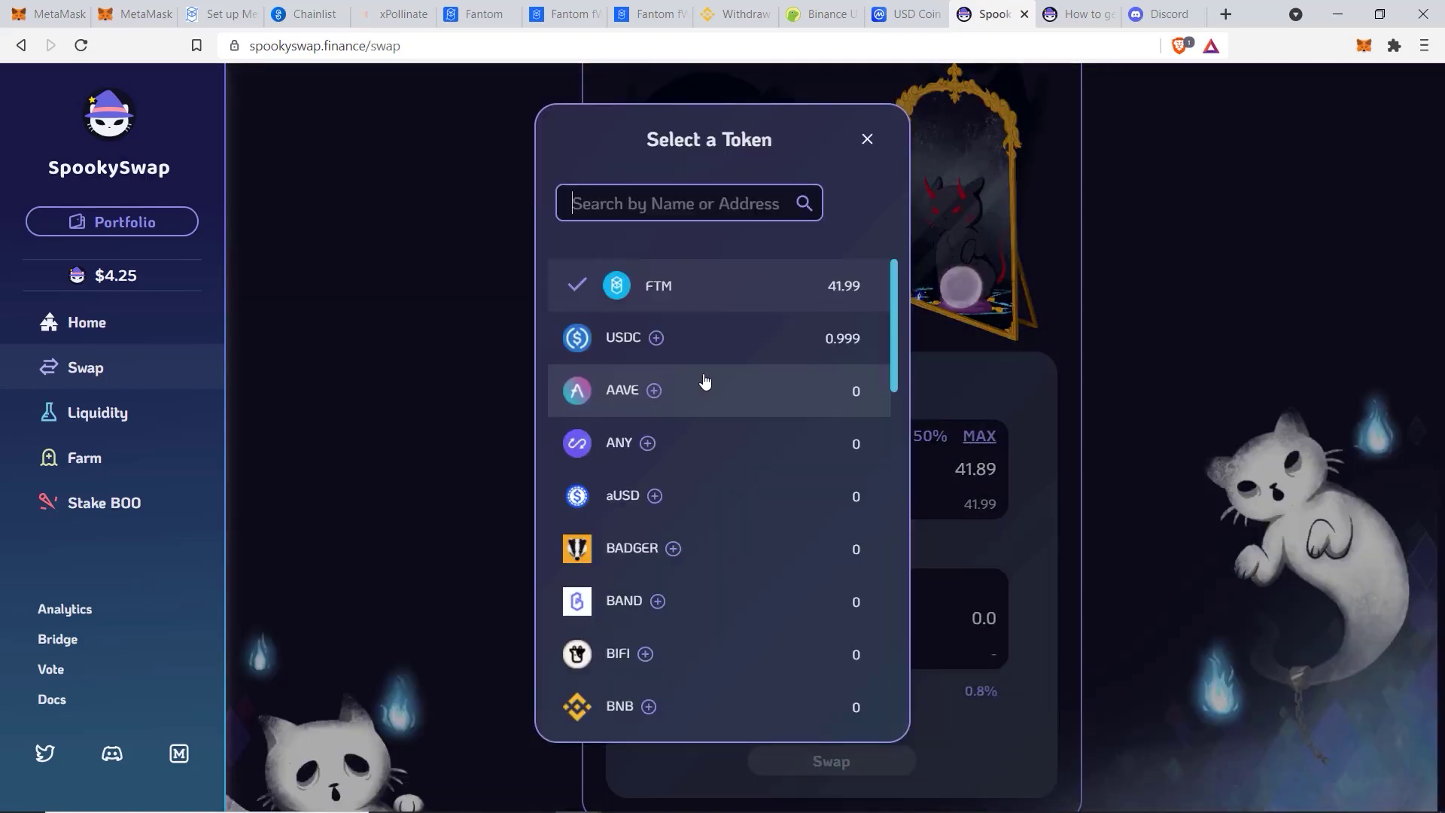
{"action": "left_click", "coordinate": [630, 343]}
- Swap 2 FTM for about 0.47 USDC, then bring up the Farms list
{"action": "double_click", "coordinate": [1002, 460]}
{"action": "type", "text": "2"}
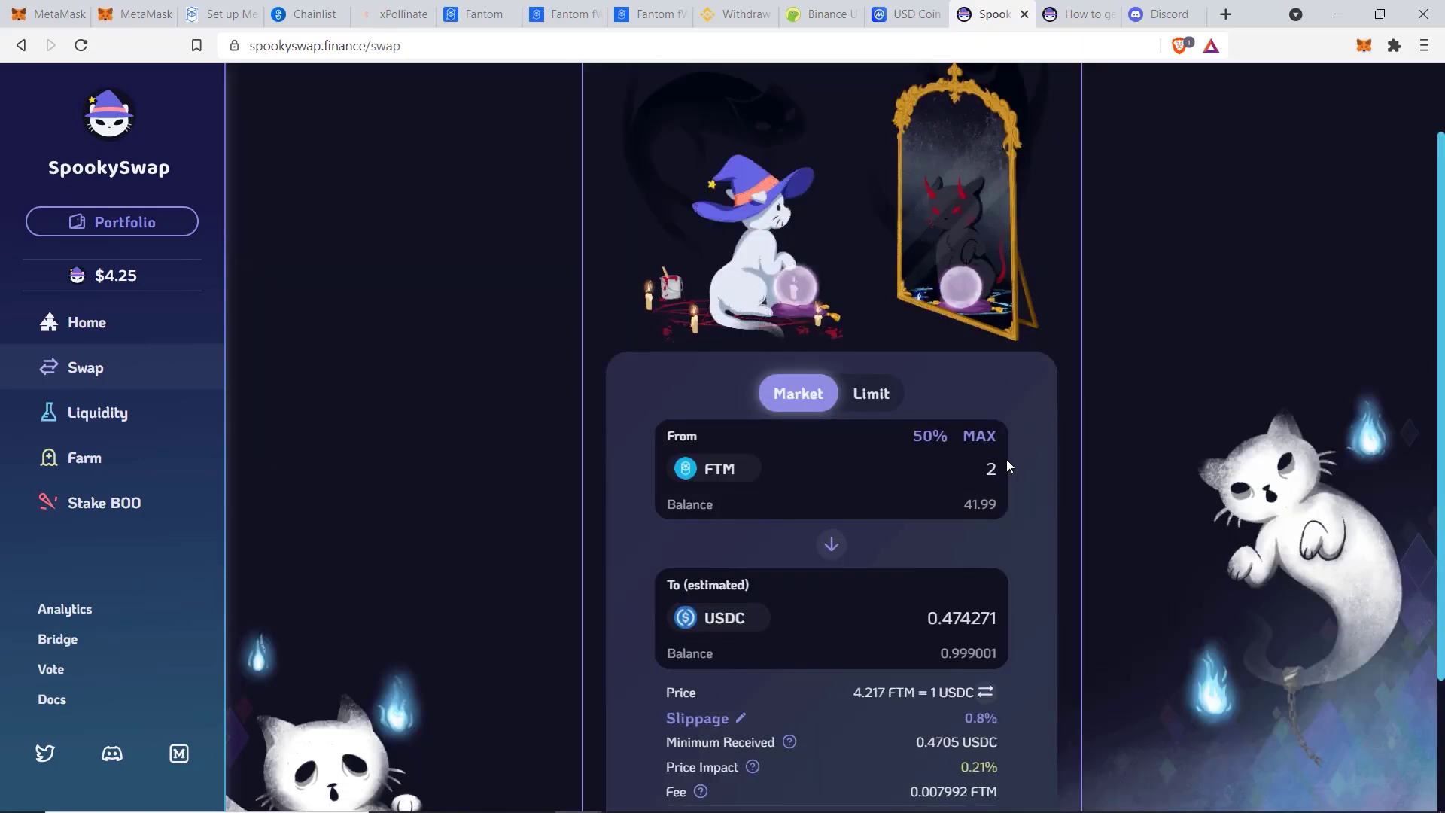
{"action": "scroll", "coordinate": [907, 599], "scroll_direction": "down", "scroll_amount": 2}
{"action": "left_click", "coordinate": [824, 715]}
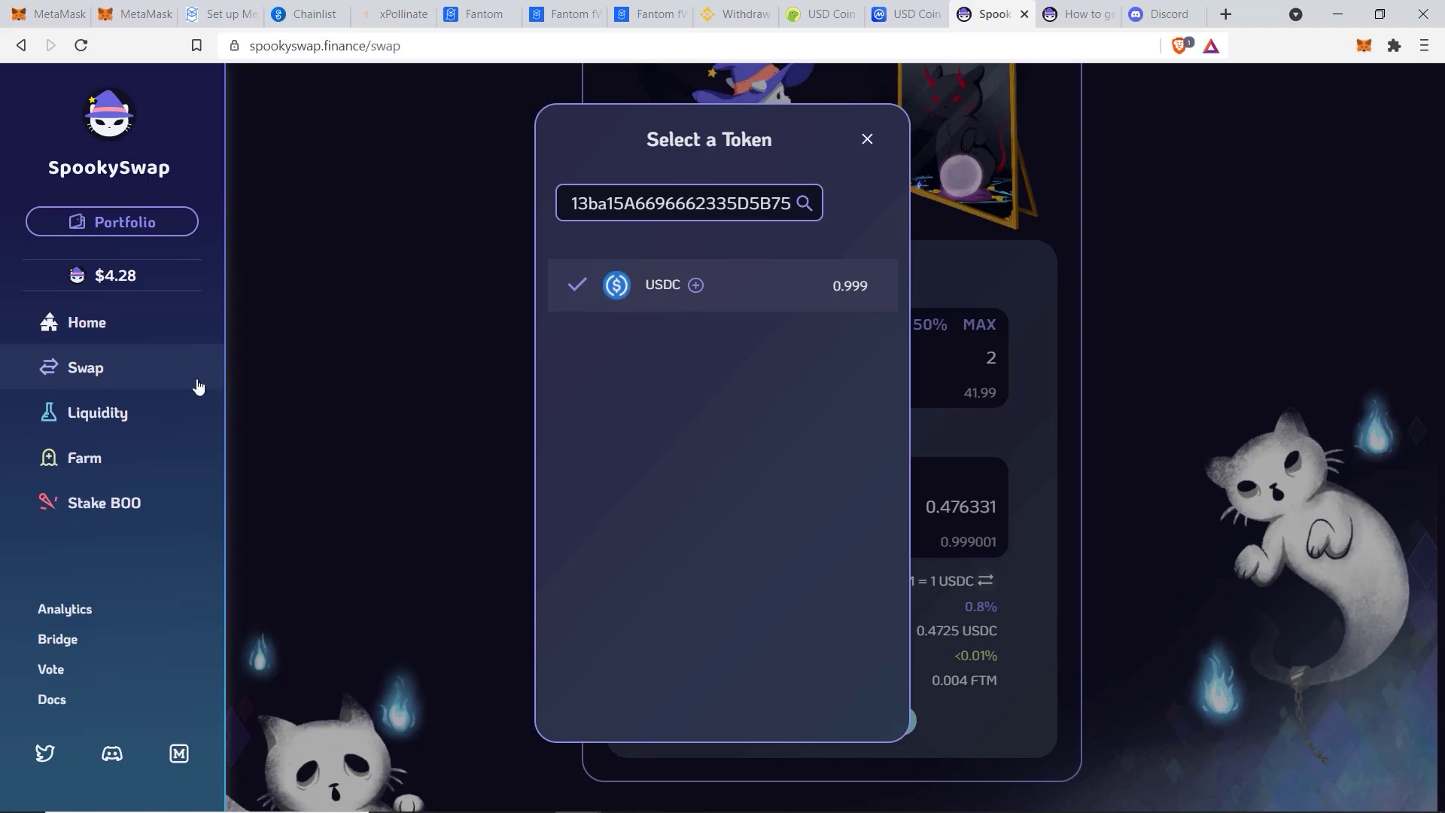
{"action": "left_click", "coordinate": [84, 457]}
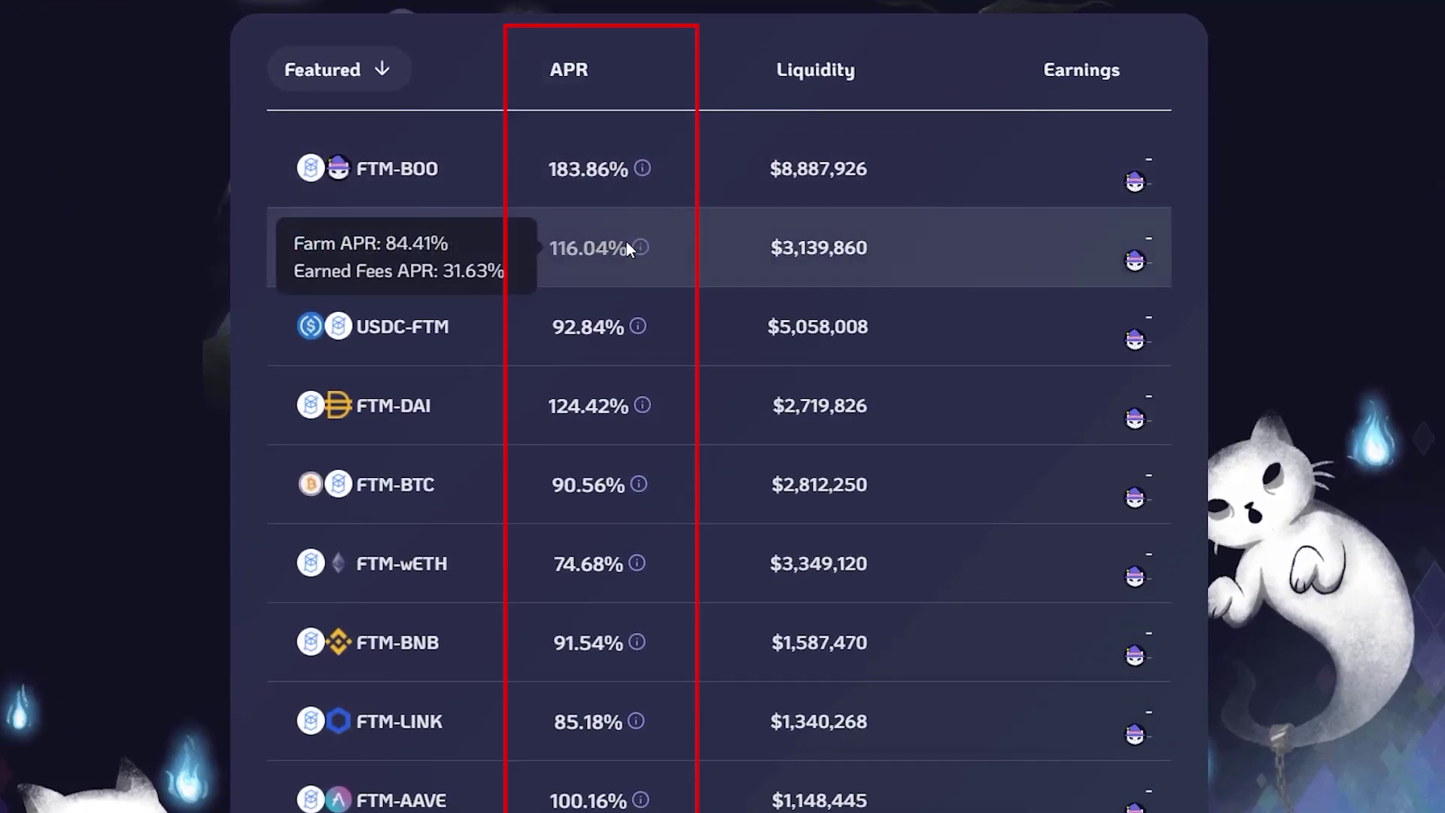
- Inspect fUSDT-FTM's 116.04% APR breakdown: 84.41% farm APR plus 31.63% earned fees
{"action": "mouse_move", "coordinate": [598, 184]}
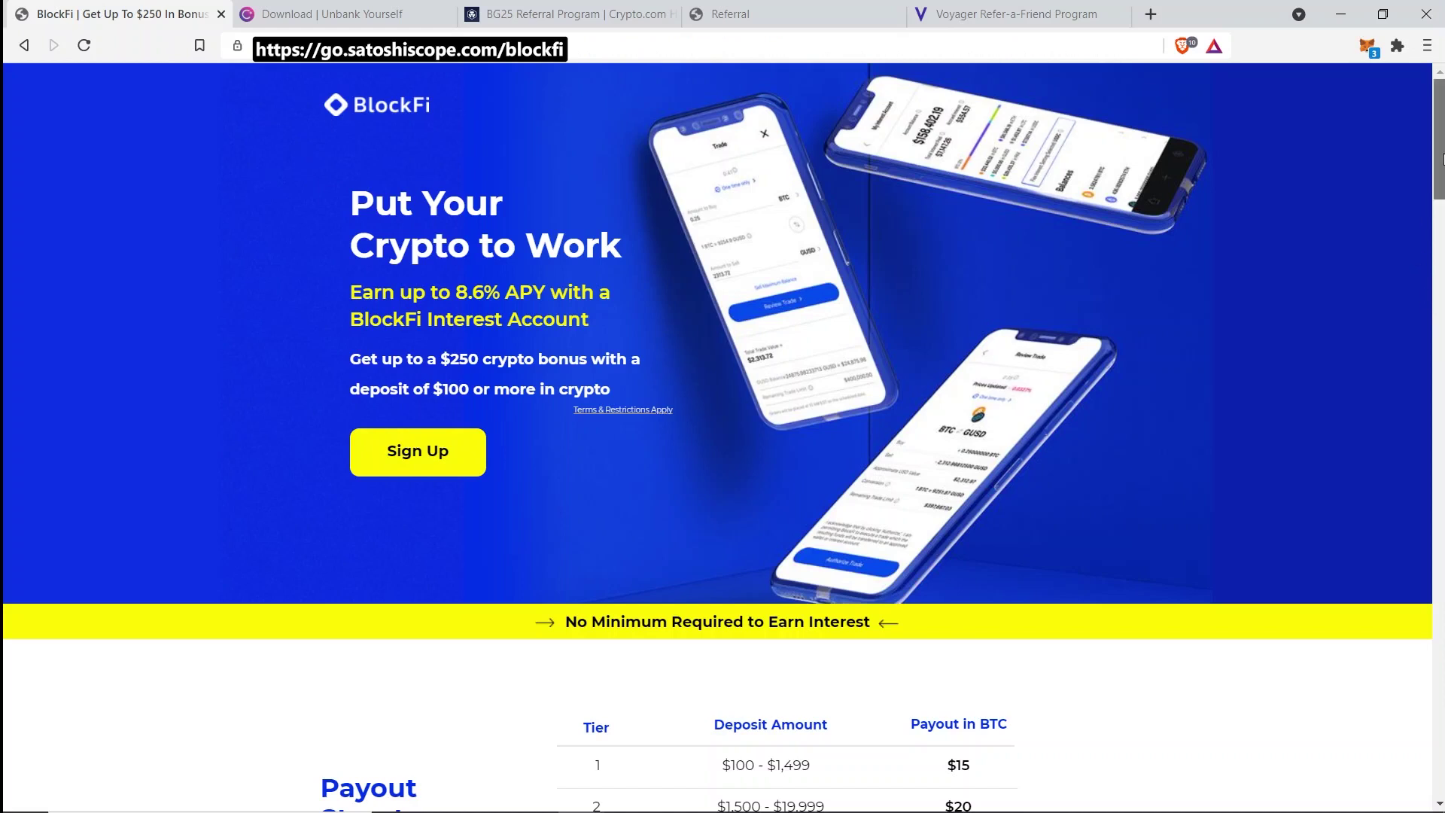
{"action": "scroll", "coordinate": [1431, 301], "scroll_direction": "down", "scroll_amount": 3}
{"action": "scroll", "coordinate": [717, 244], "scroll_direction": "down", "scroll_amount": 1}
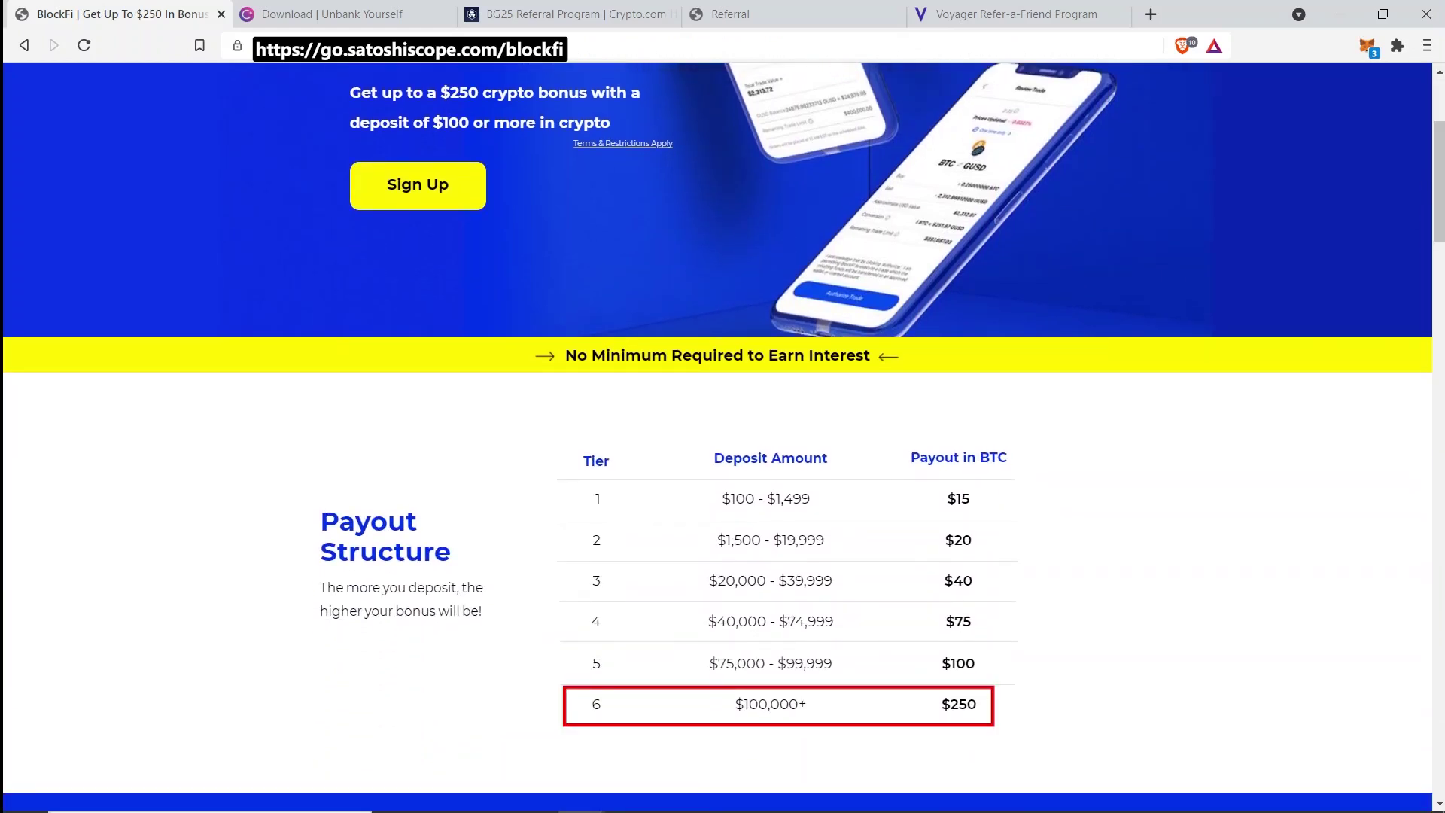
{"action": "left_click", "coordinate": [369, 14]}
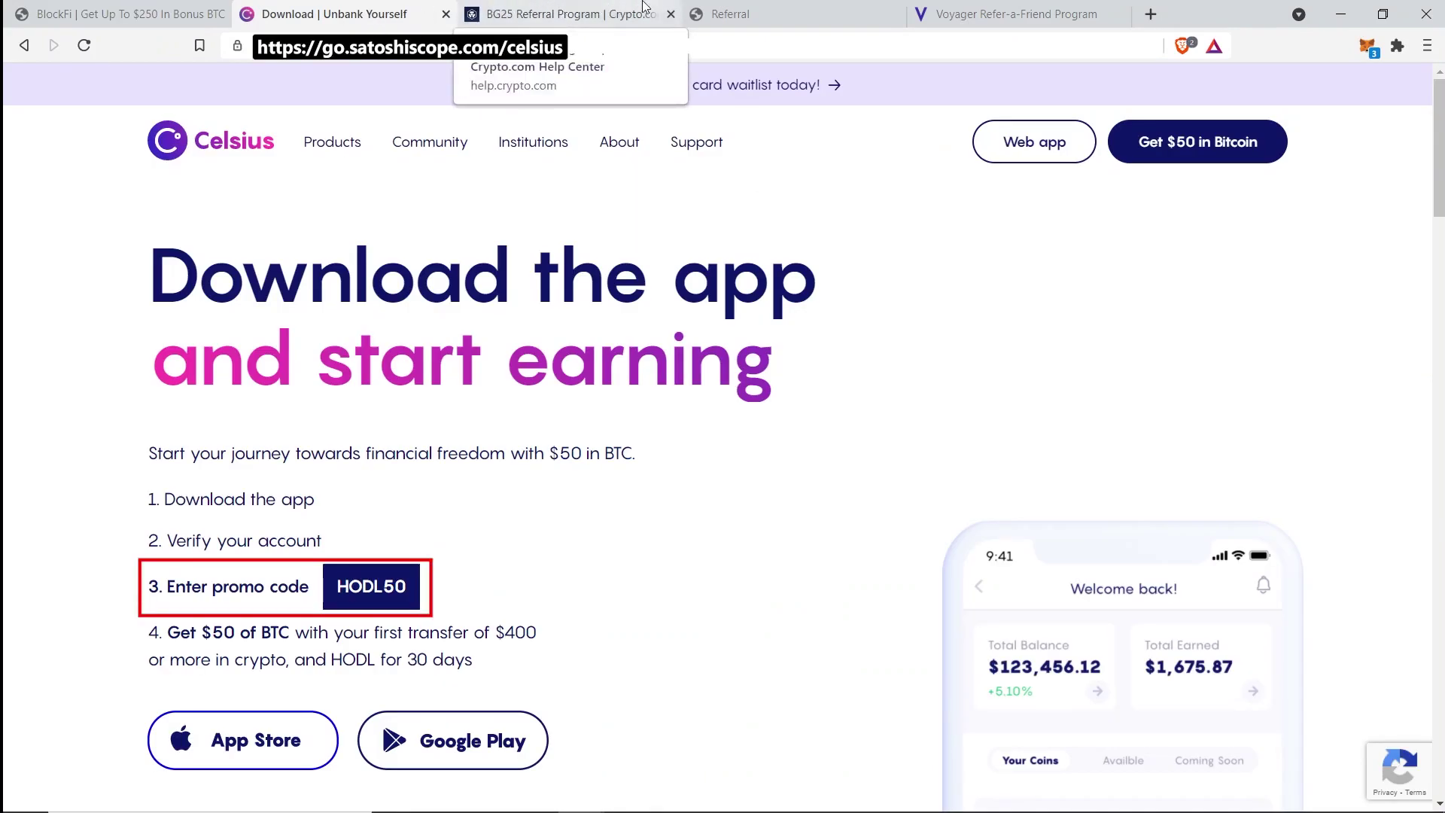
{"action": "left_click", "coordinate": [557, 12]}
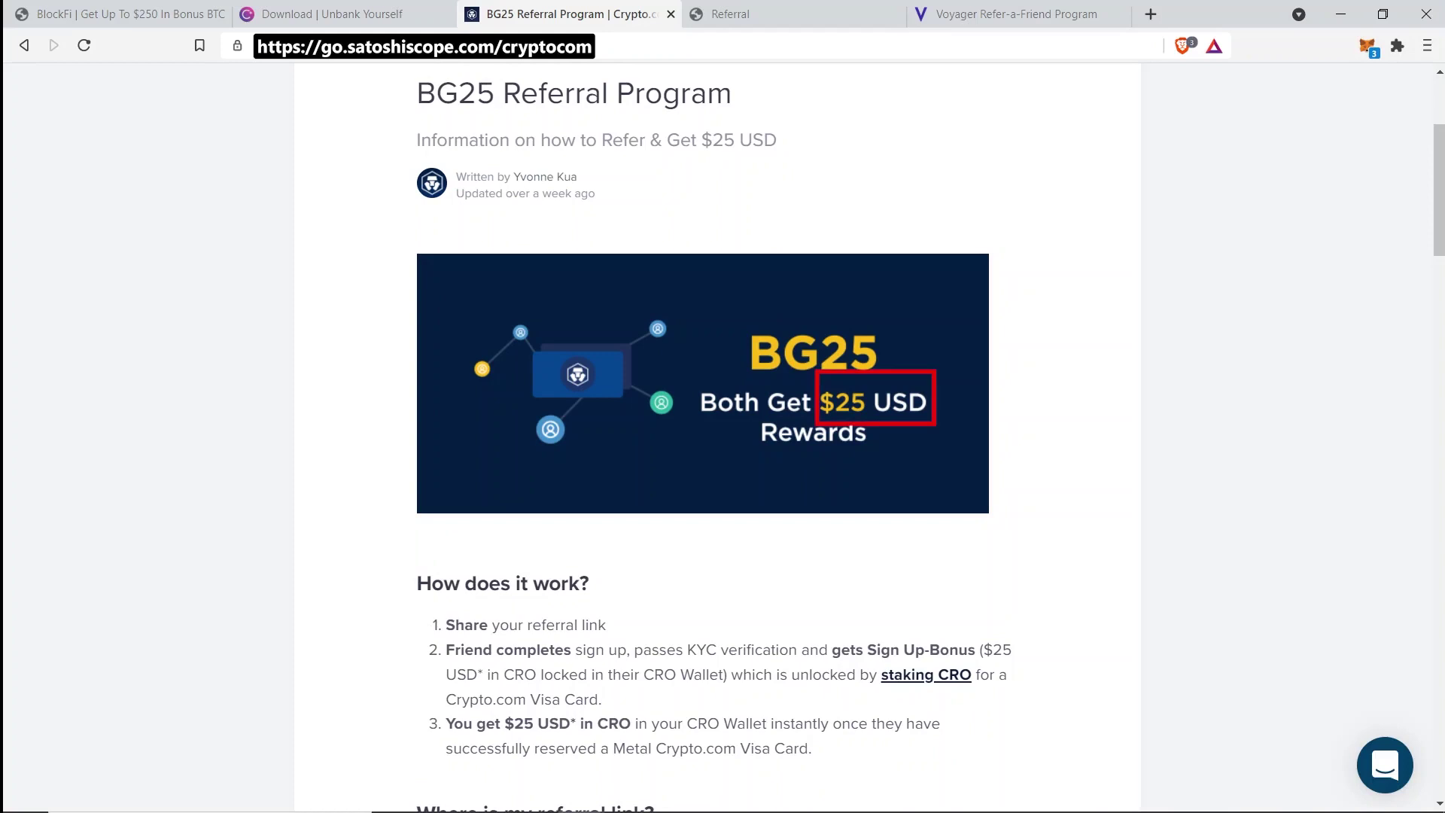
{"action": "left_click", "coordinate": [742, 15]}
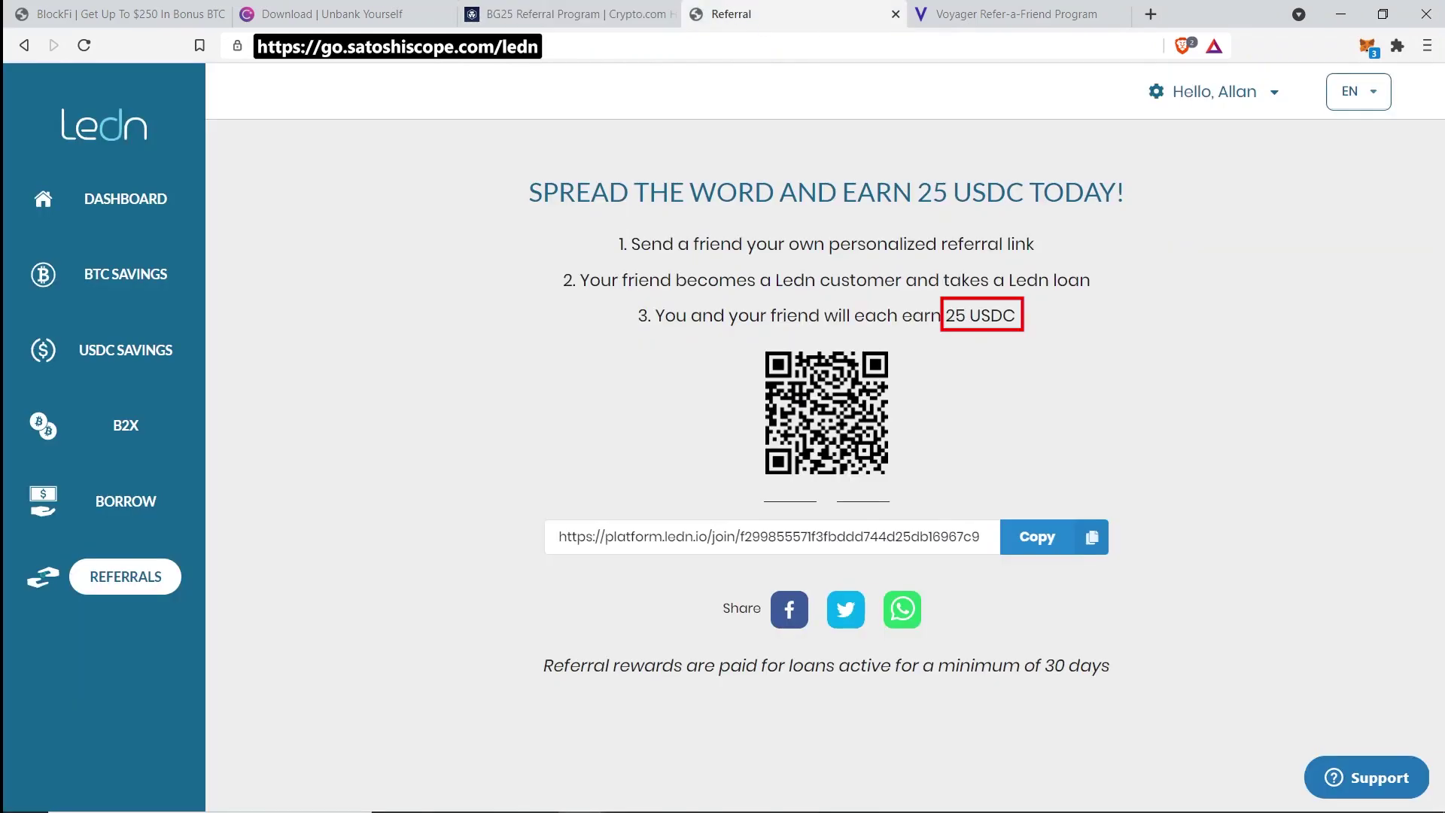
{"action": "left_click", "coordinate": [1016, 14]}
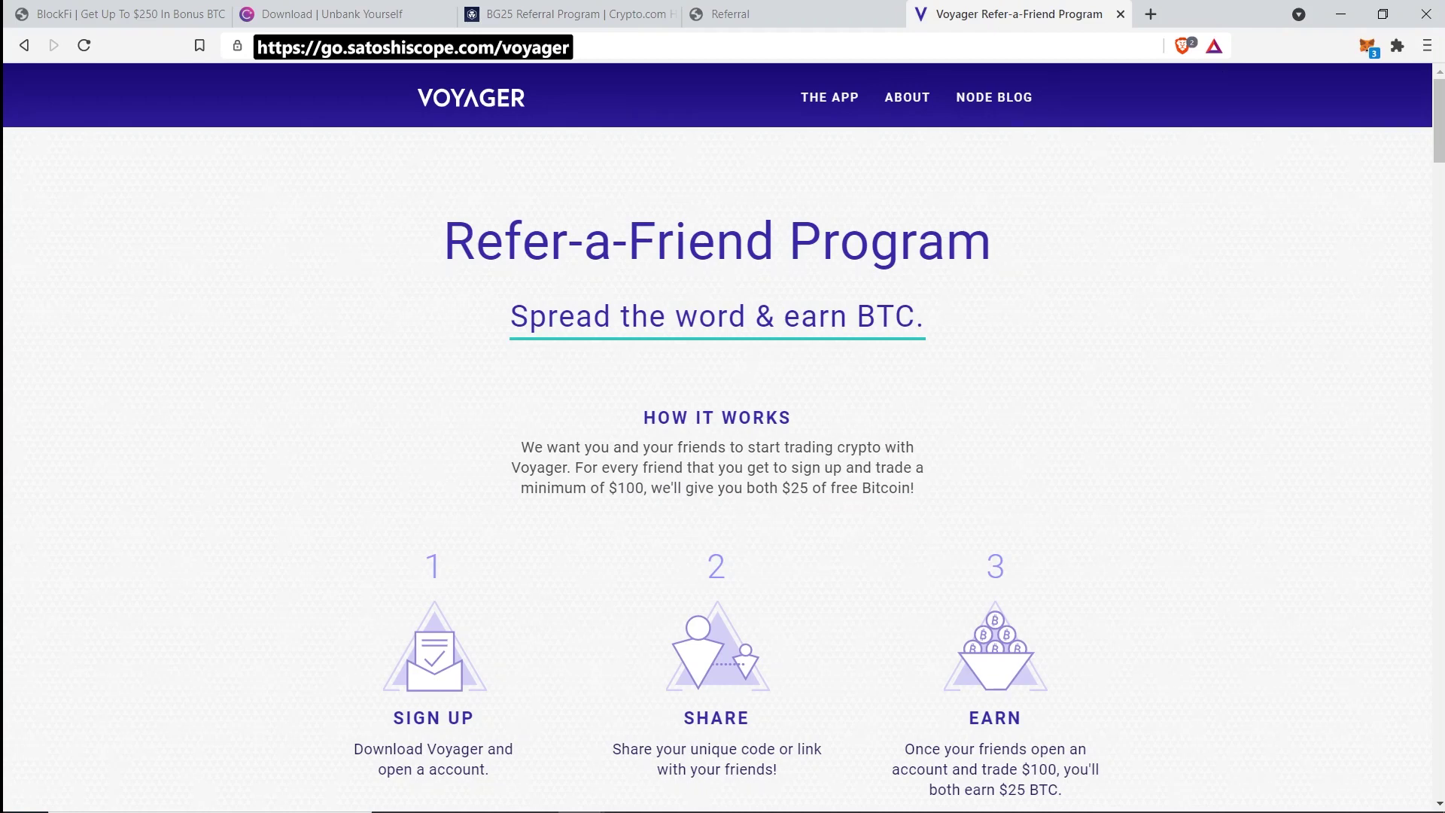
- Cycle again from BlockFi through Celsius, Crypto.com, Ledn and Voyager
{"action": "key", "text": "ctrl+1"}
{"action": "key", "text": "ctrl+Tab"}
{"action": "key", "text": "ctrl+Tab"}
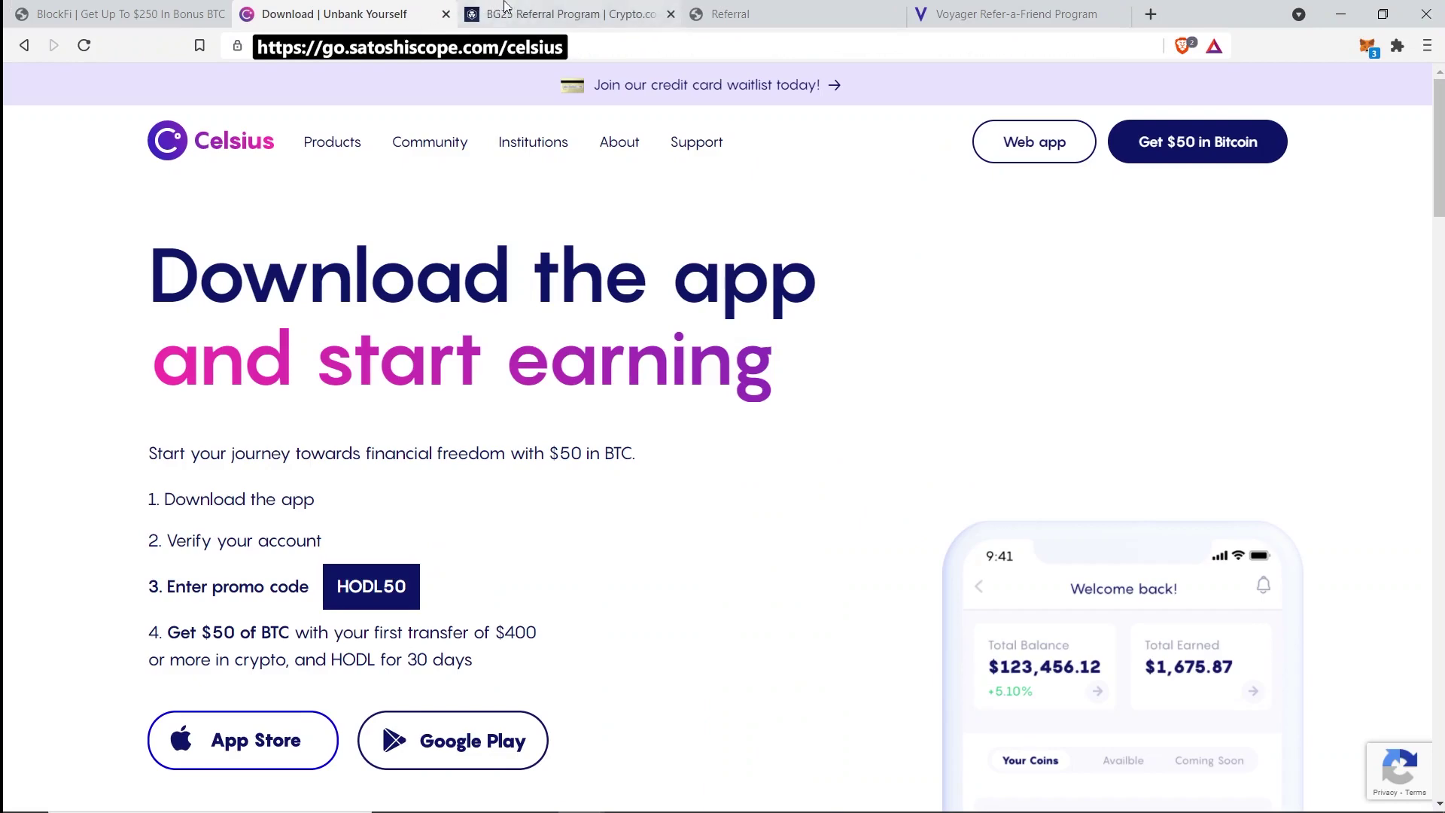
{"action": "key", "text": "ctrl+Tab"}
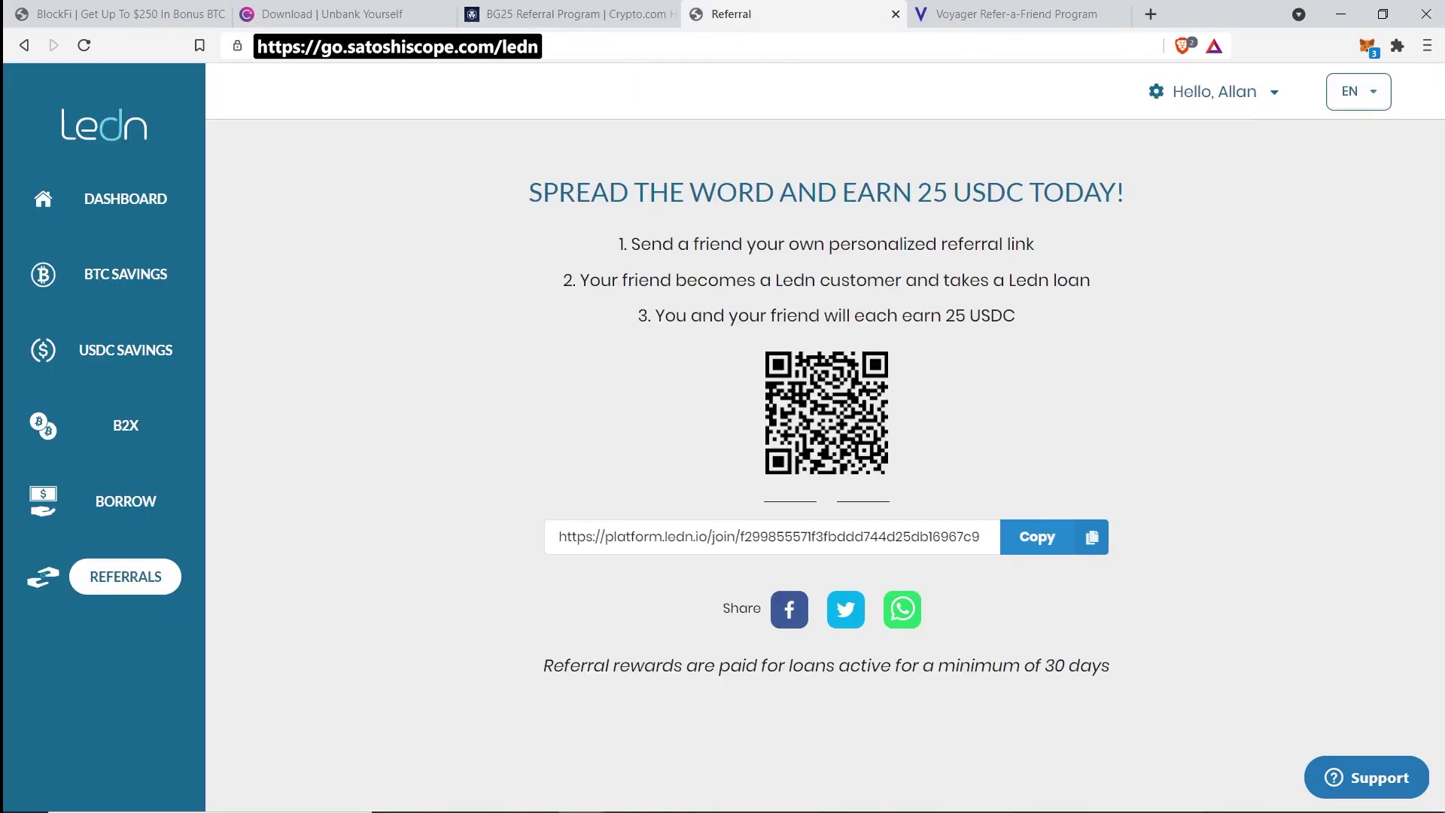
{"action": "key", "text": "ctrl+Tab"}
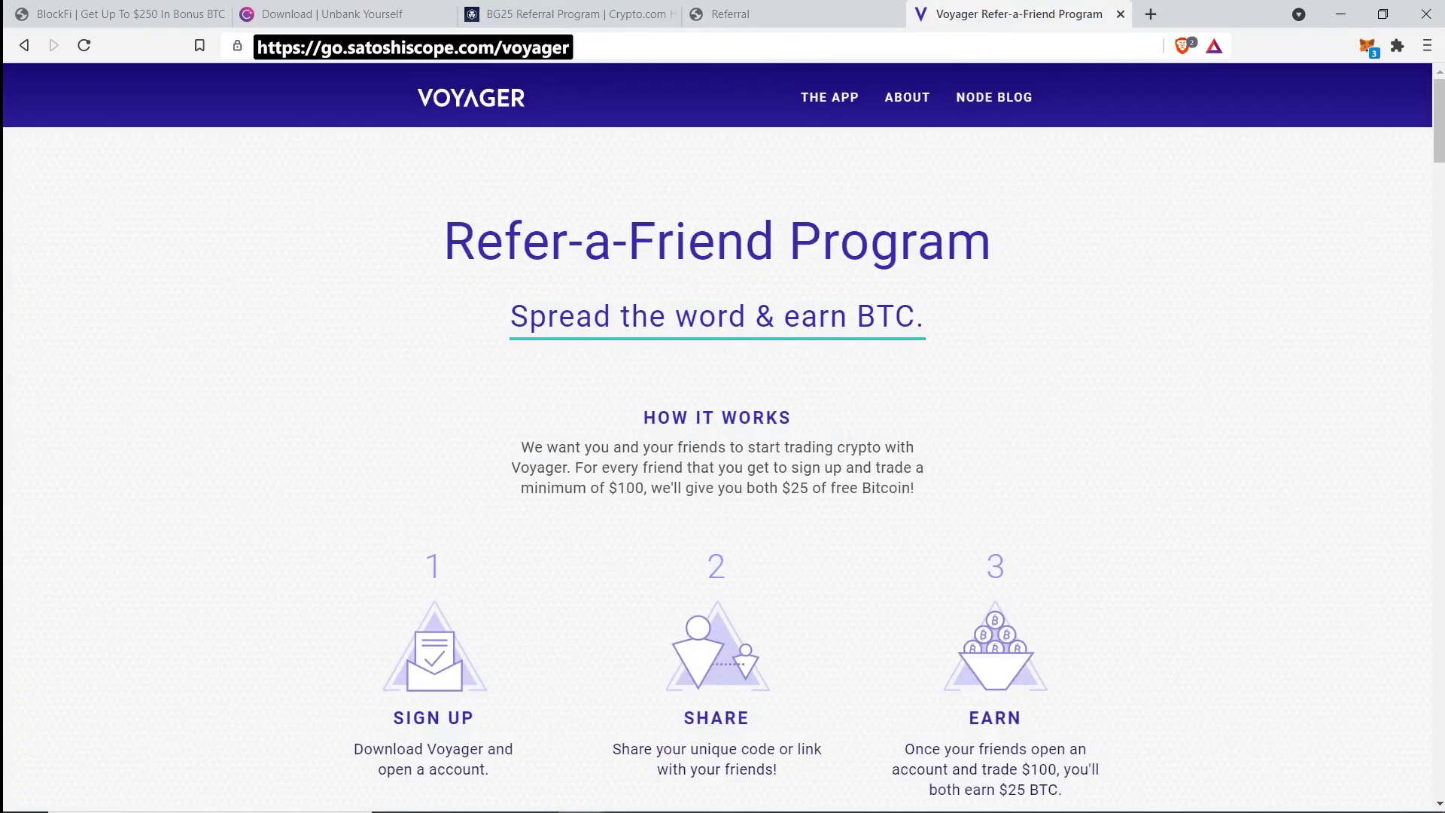